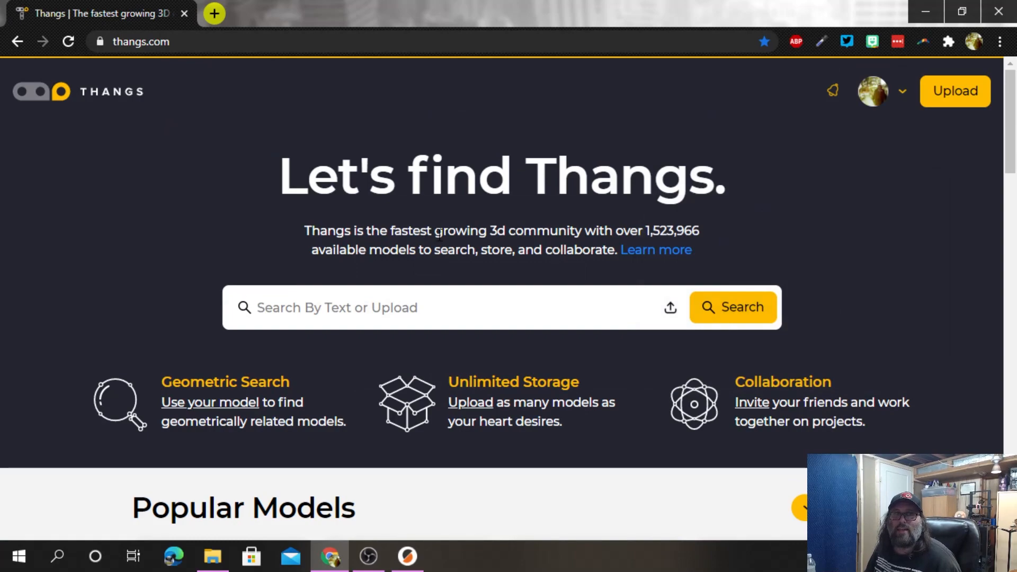
# Open the Cartoon Bundled Up Bernie model page from the popular models.
pyautogui.scroll(-5, 540, 245)
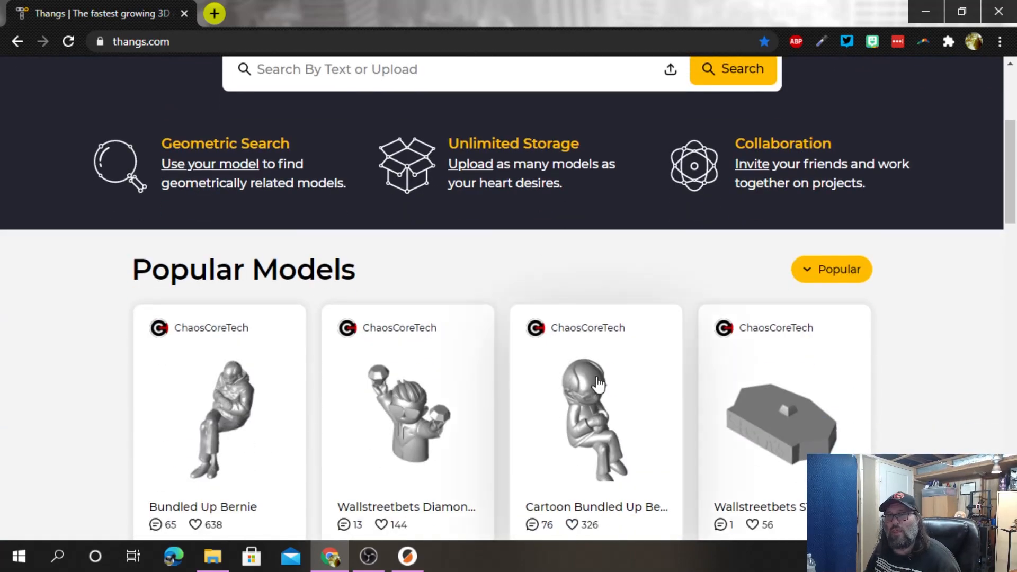
pyautogui.scroll(-3, 526, 337)
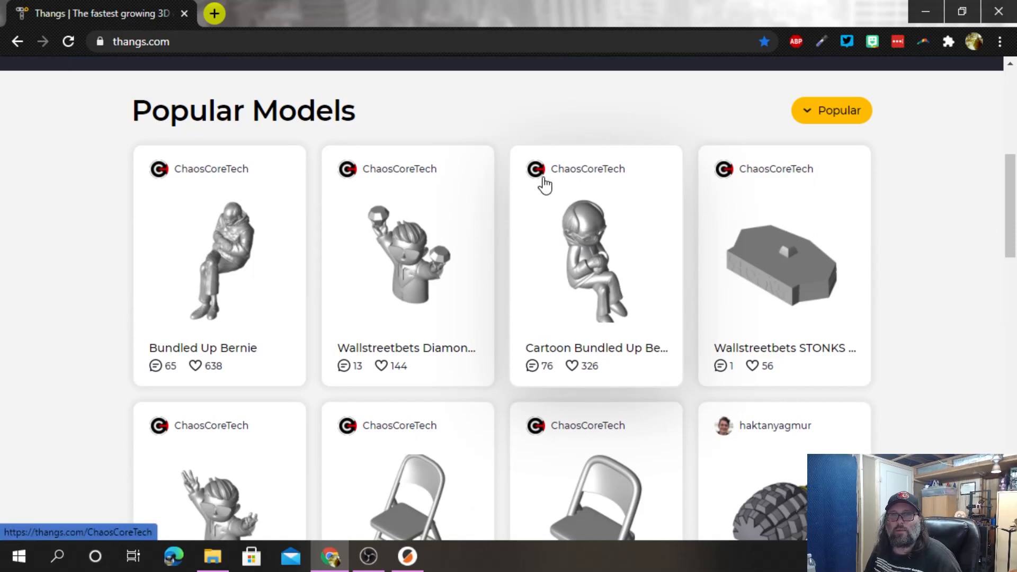
pyautogui.click(608, 298)
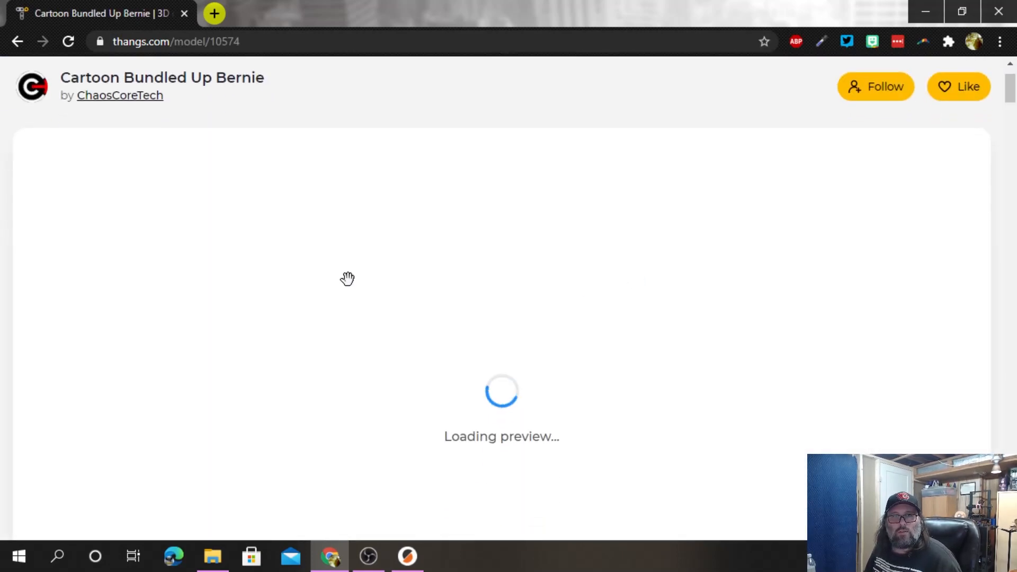
# Examine the model page's preview, file list, download option, licence notes and the alert about the chair file.
pyautogui.scroll(-3, 615, 302)
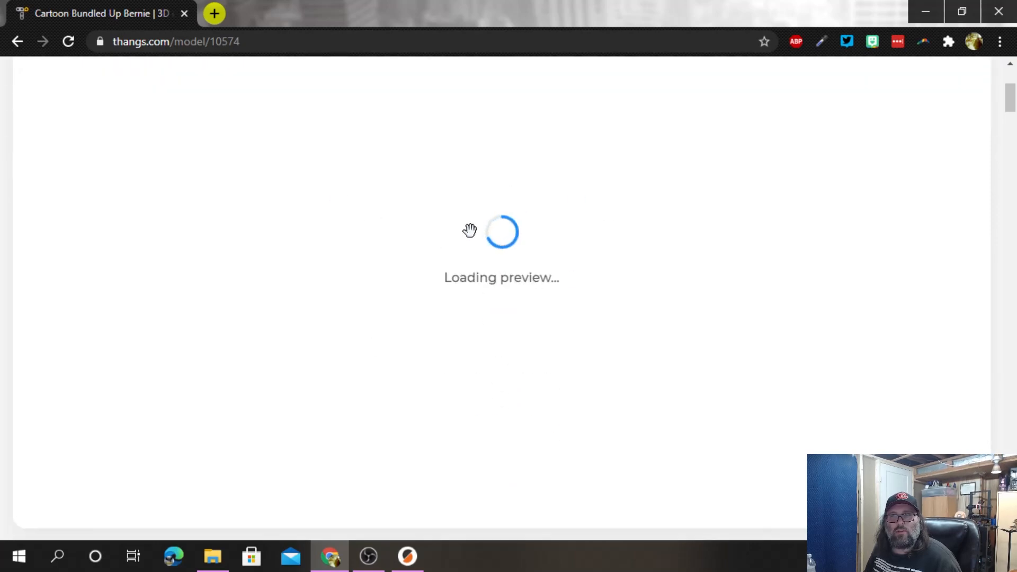
pyautogui.scroll(-2, 694, 322)
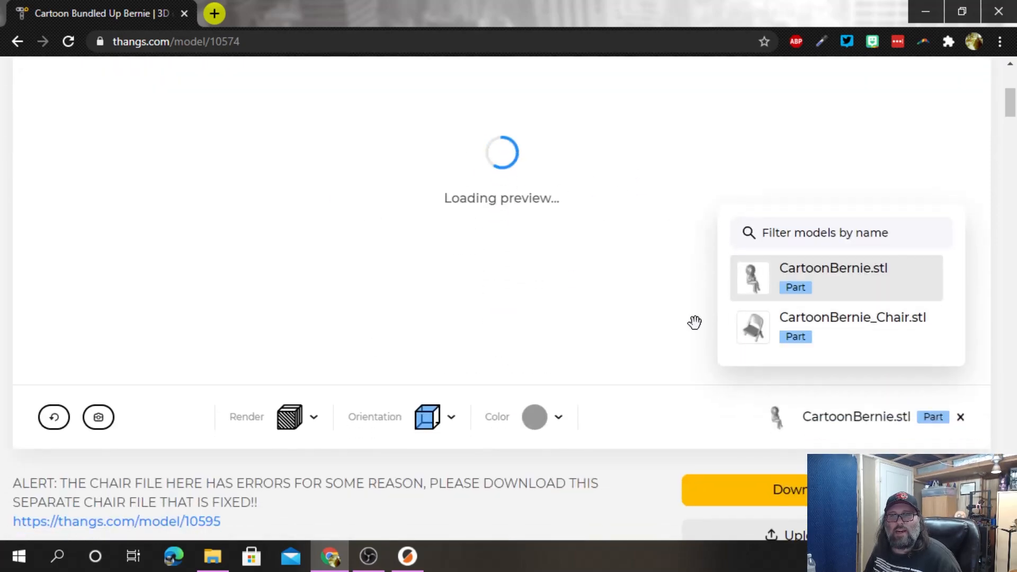
pyautogui.scroll(-2, 694, 322)
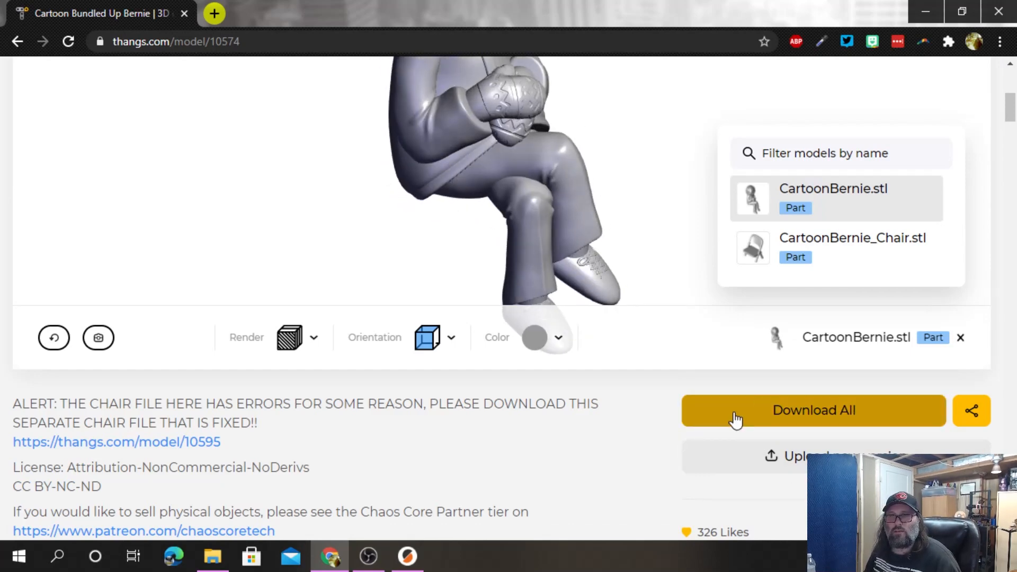
pyautogui.scroll(2, 736, 420)
pyautogui.scroll(-3, 733, 420)
pyautogui.scroll(-5, 704, 397)
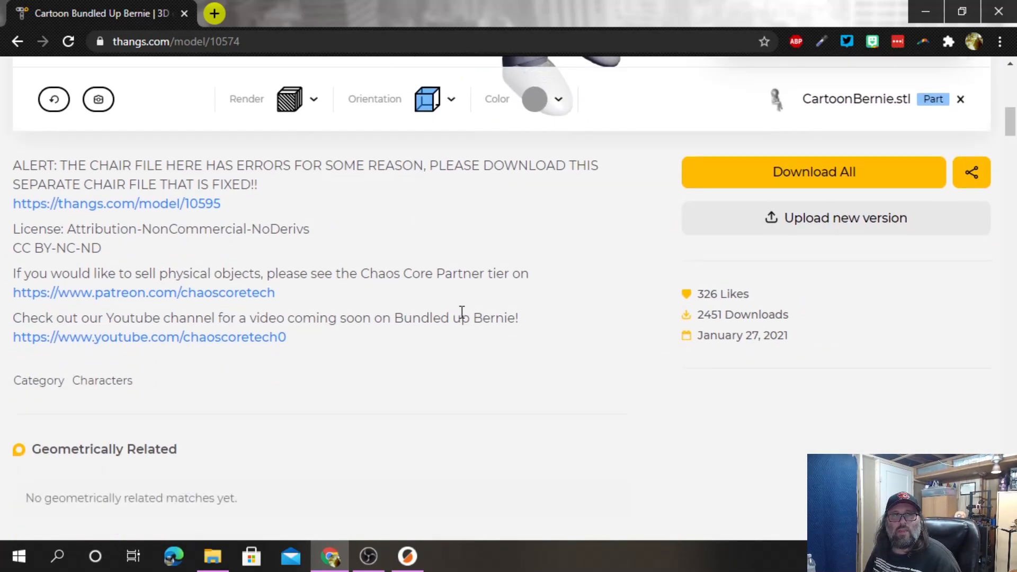
pyautogui.moveTo(212, 161); pyautogui.dragTo(334, 168)
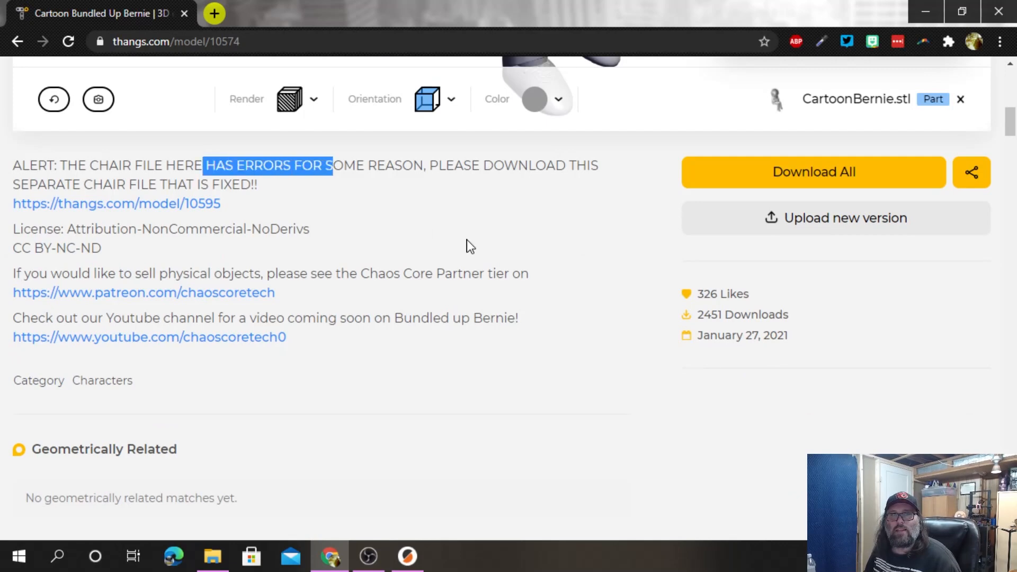
pyautogui.scroll(5, 466, 240)
pyautogui.scroll(2, 478, 212)
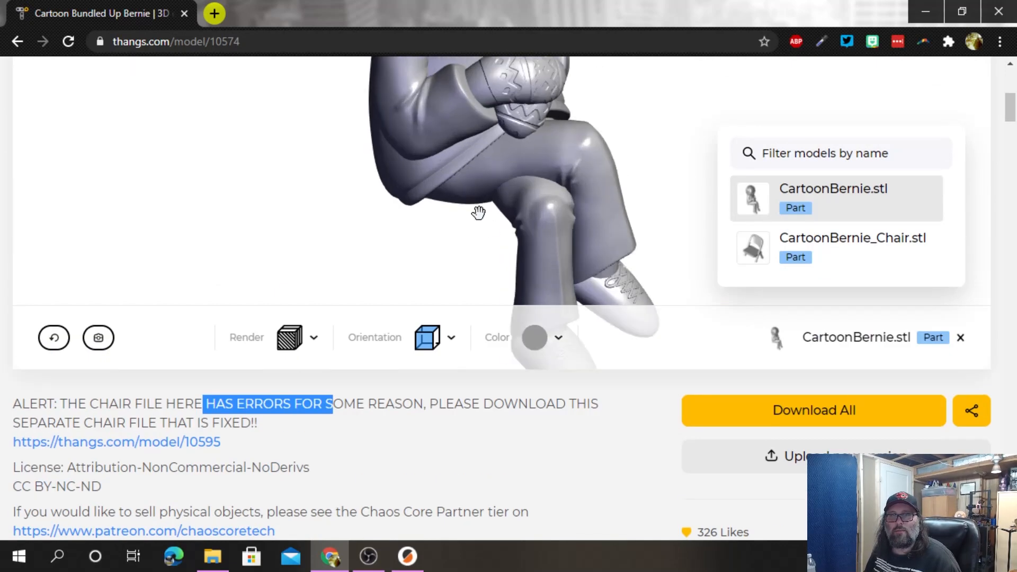
# Preview the CartoonBernie_Chair.stl part in the 3D viewer.
pyautogui.click(828, 259)
pyautogui.scroll(5, 565, 268)
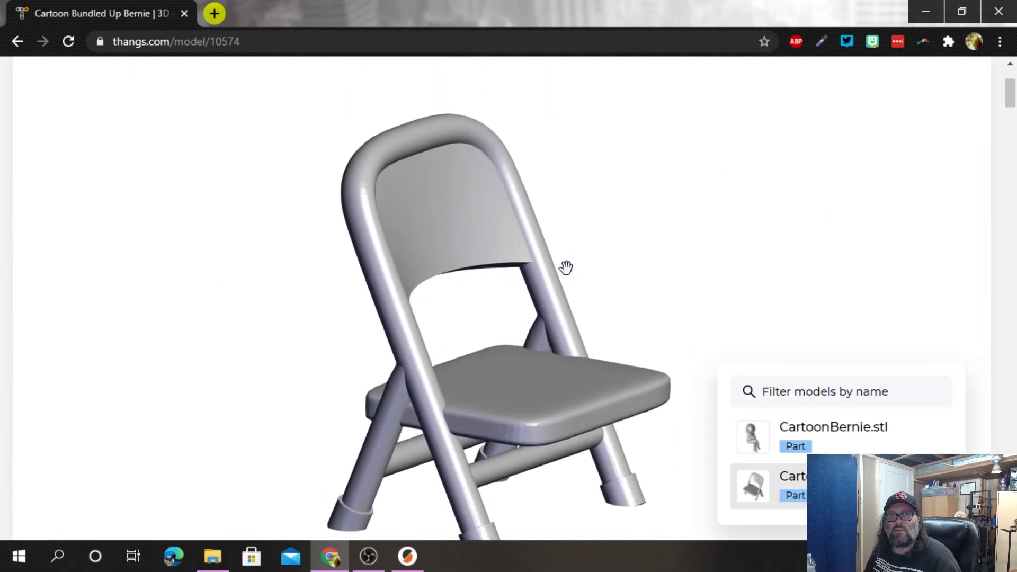
pyautogui.scroll(-5, 565, 268)
# Inspect CartoonBernie.stl in the 3D viewer at different sizes and angles, and compare it with the chair part.
pyautogui.click(839, 444)
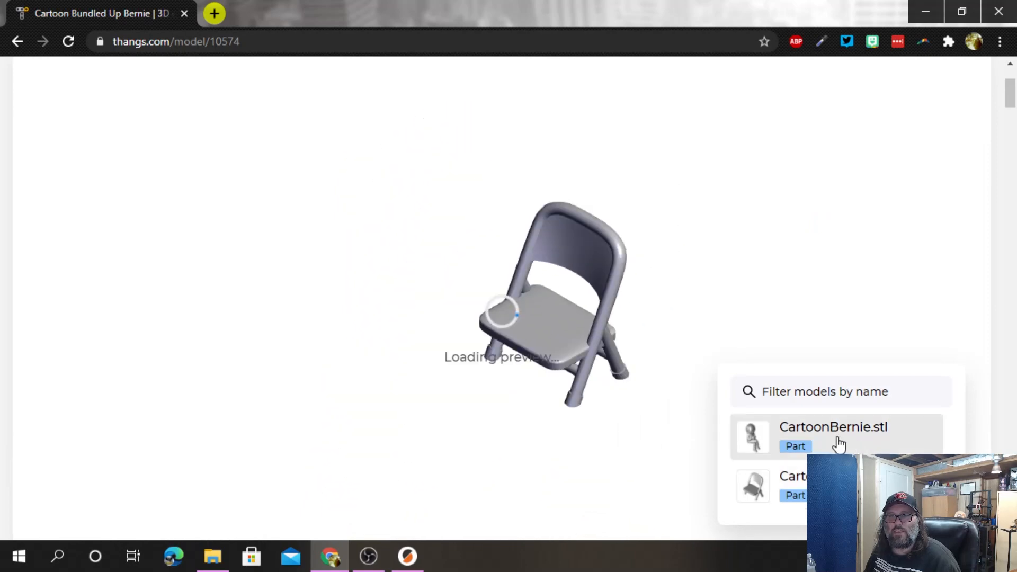
pyautogui.scroll(5, 585, 396)
pyautogui.moveTo(585, 396); pyautogui.dragTo(581, 380)
pyautogui.scroll(-5, 581, 379)
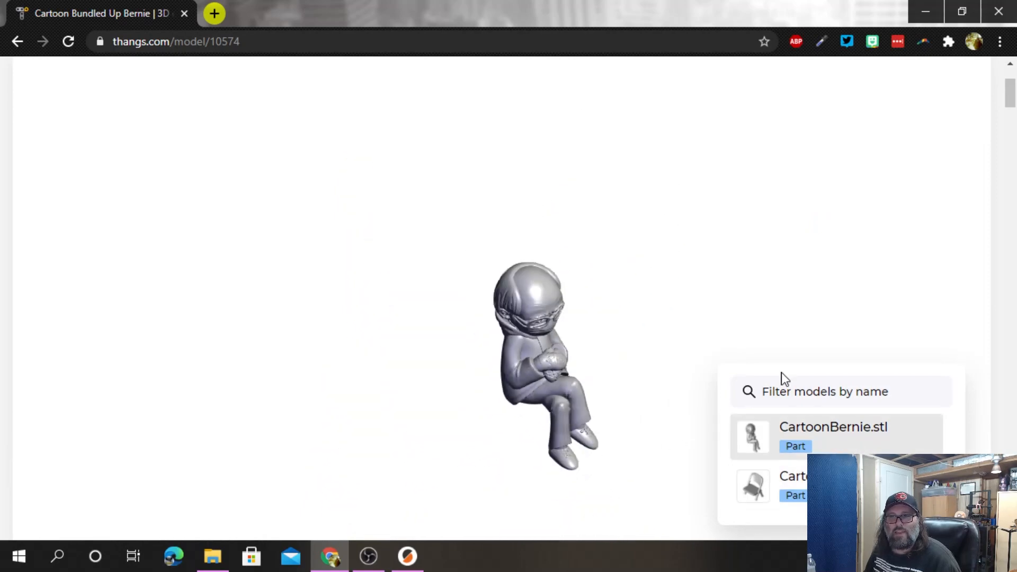
pyautogui.scroll(-5, 963, 229)
pyautogui.scroll(3, 908, 293)
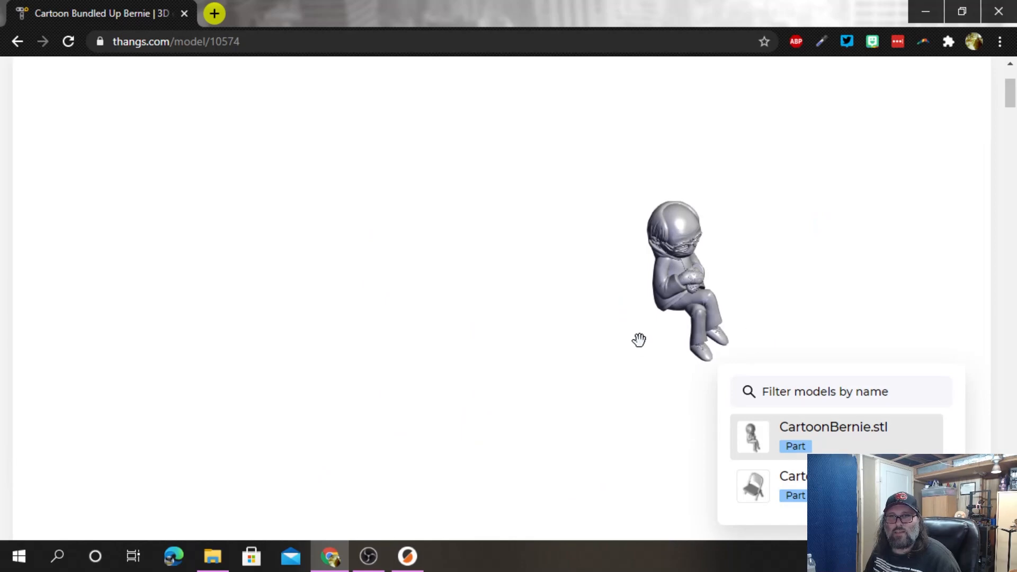
pyautogui.scroll(3, 606, 334)
pyautogui.moveTo(909, 256); pyautogui.dragTo(848, 248)
pyautogui.click(760, 476)
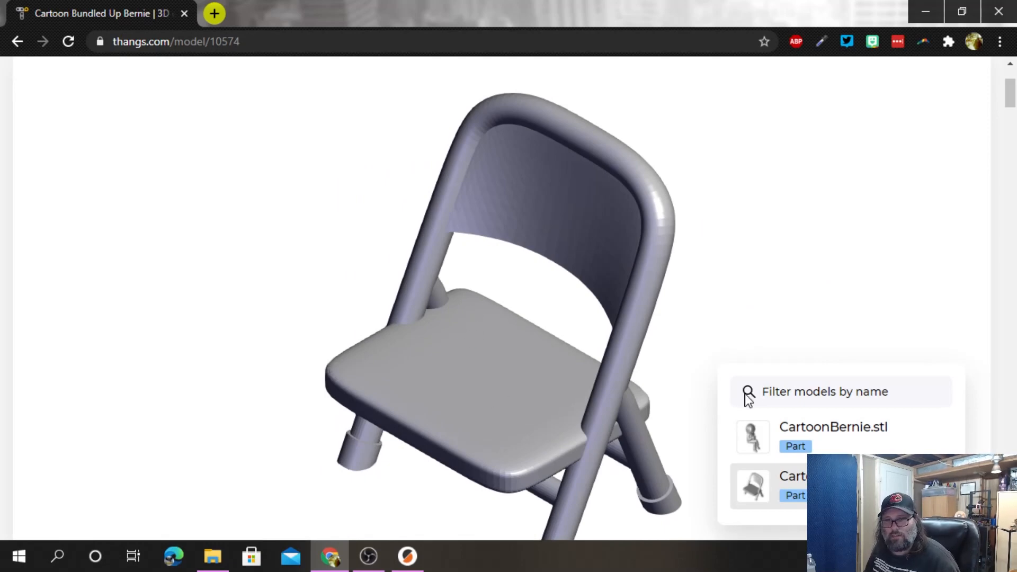
pyautogui.click(840, 437)
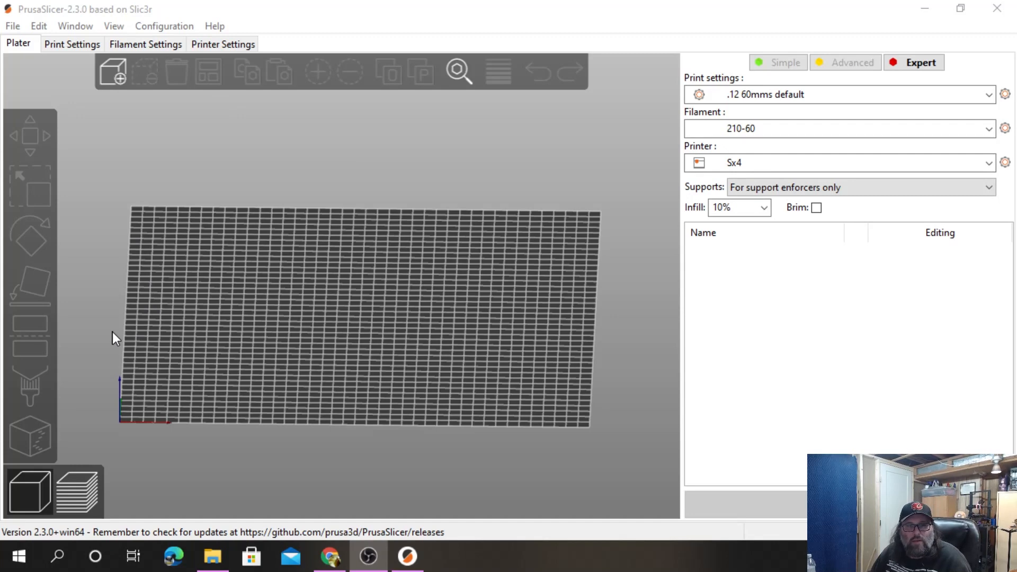
# In PrusaSlicer, import 3DBenchy.stl from the Downloads folder onto the print bed.
pyautogui.click(12, 26)
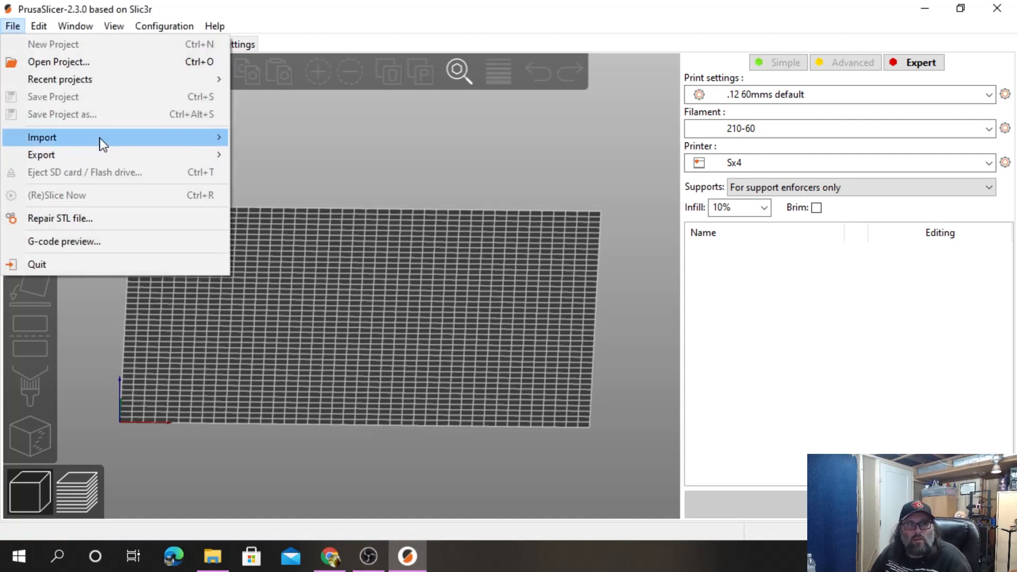
pyautogui.moveTo(102, 139)
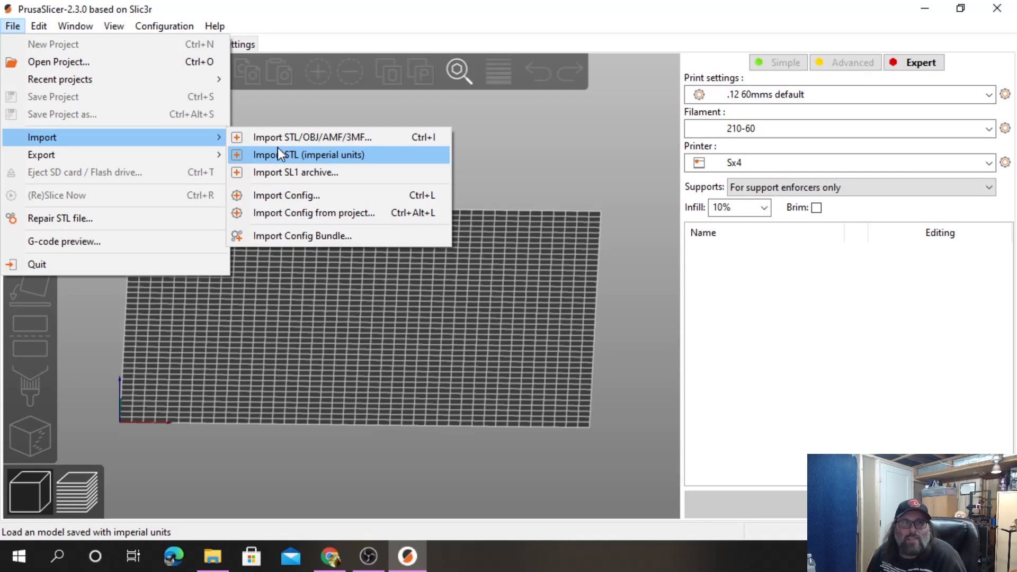
pyautogui.click(289, 139)
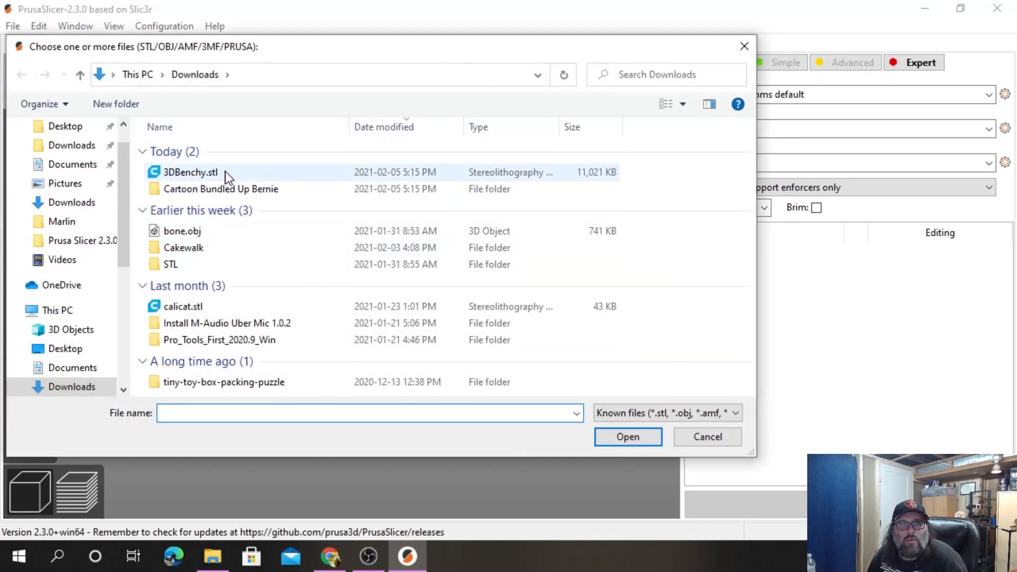
pyautogui.click(190, 172)
pyautogui.click(635, 436)
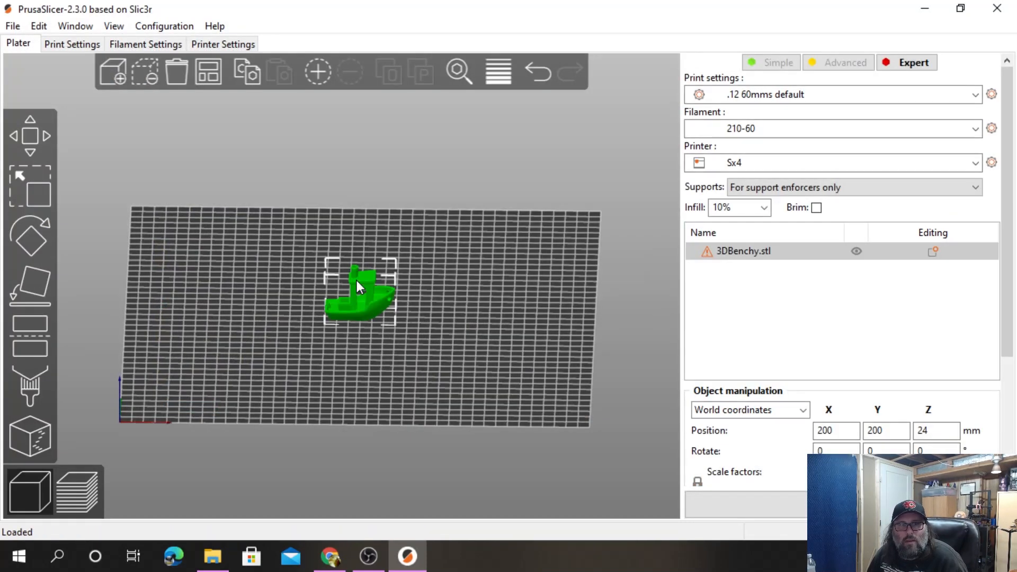
# Import CartoonBernie.stl from the Cartoon Bundled Up Bernie folder in Downloads.
pyautogui.click(12, 26)
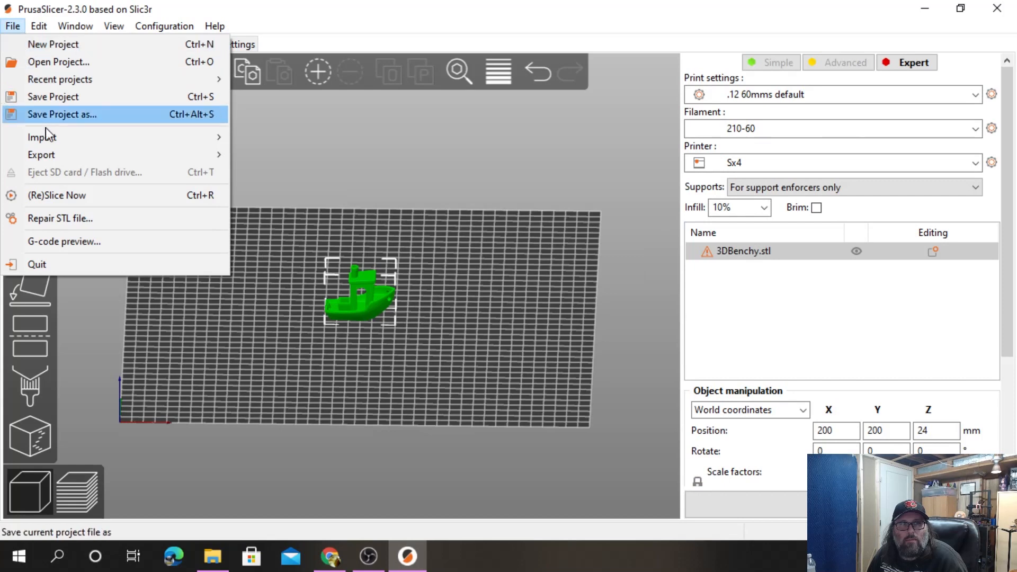
pyautogui.moveTo(159, 141)
pyautogui.click(256, 138)
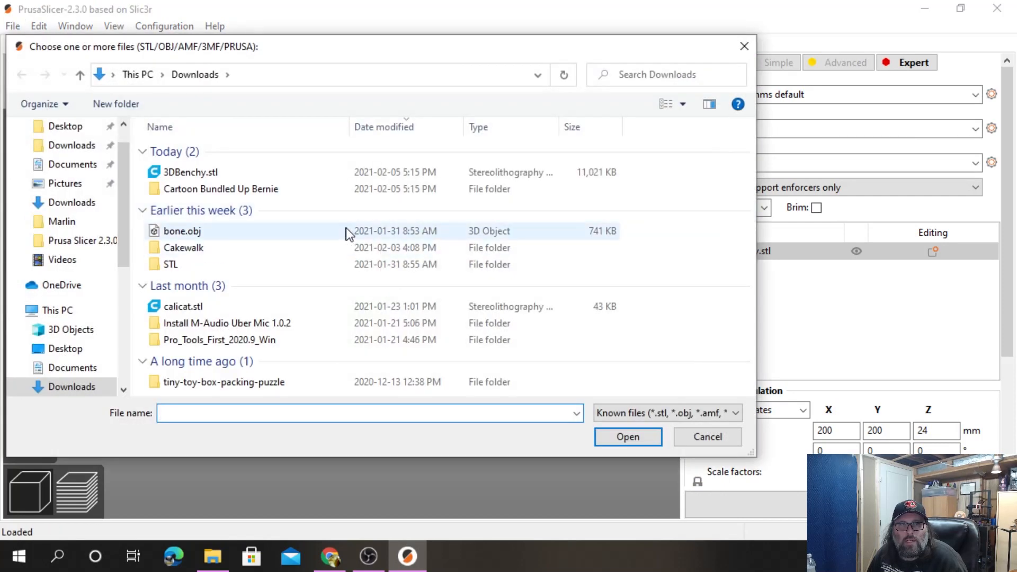
pyautogui.click(234, 190)
pyautogui.doubleClick(234, 190)
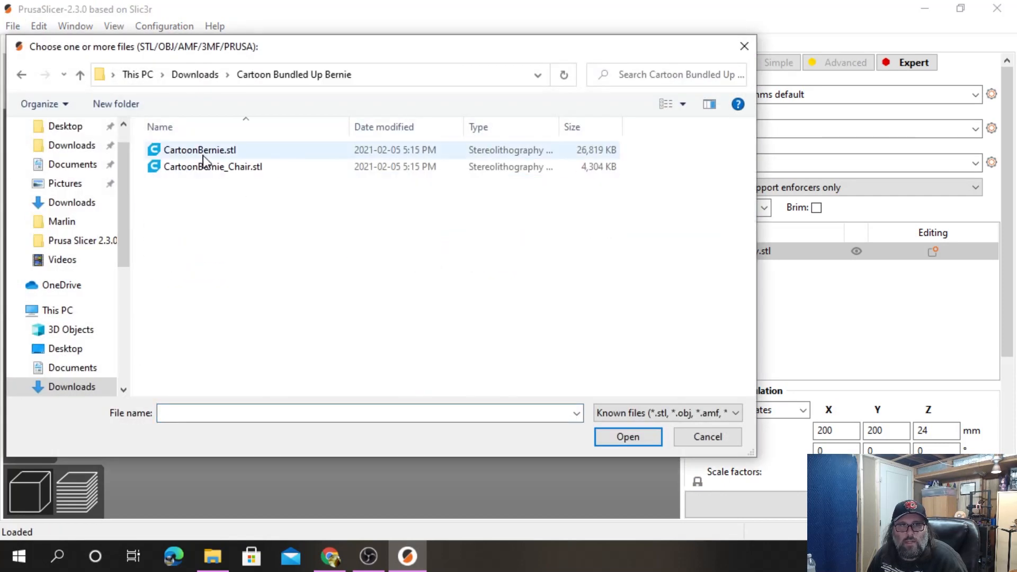
pyautogui.click(204, 151)
pyautogui.click(625, 437)
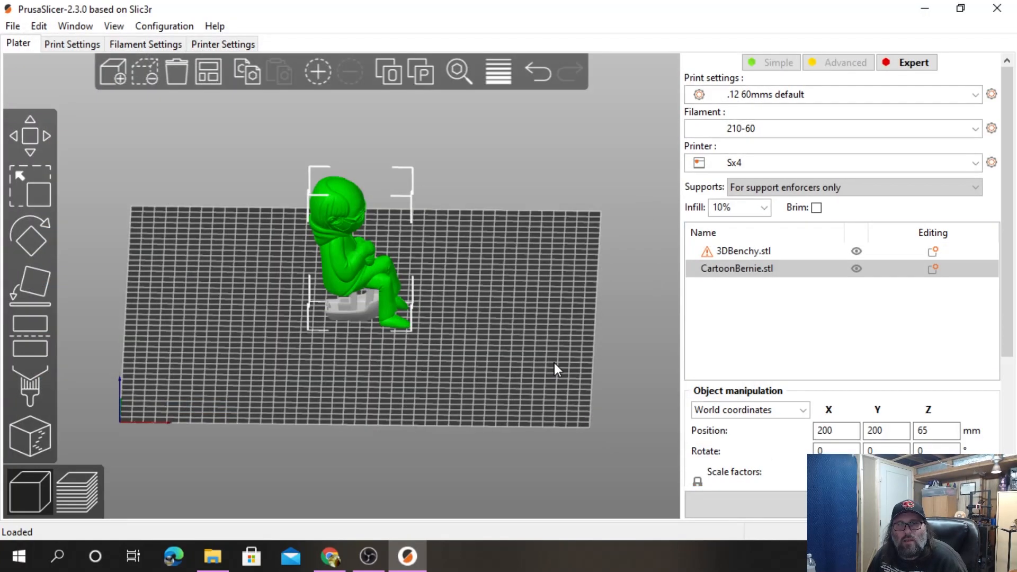
# Move the CartoonBernie figure along X to about 307 mm, clear of the boat, and check the spacing from above.
pyautogui.click(38, 149)
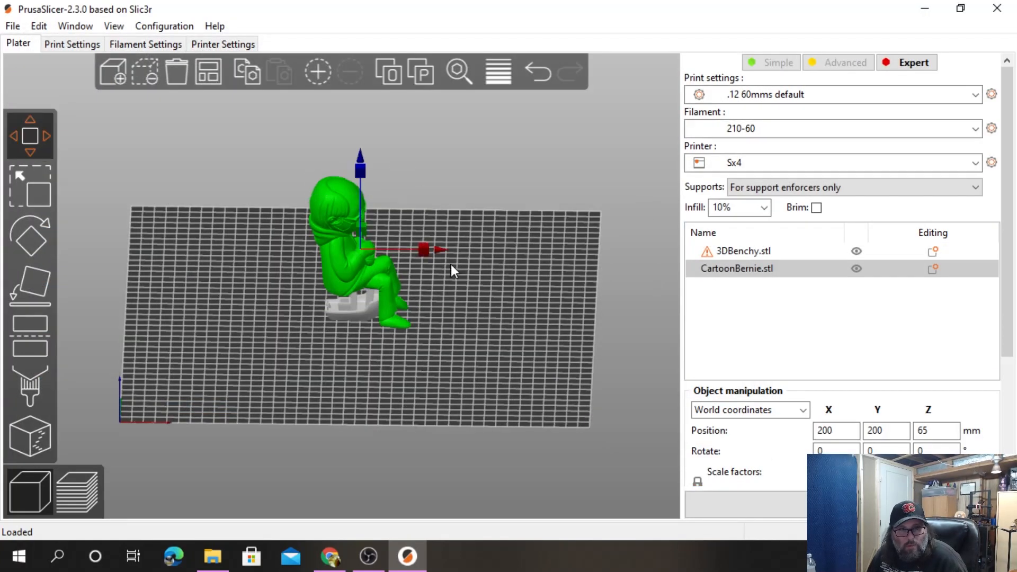
pyautogui.moveTo(435, 249); pyautogui.dragTo(561, 249)
pyautogui.moveTo(485, 396); pyautogui.dragTo(466, 320, button='middle')
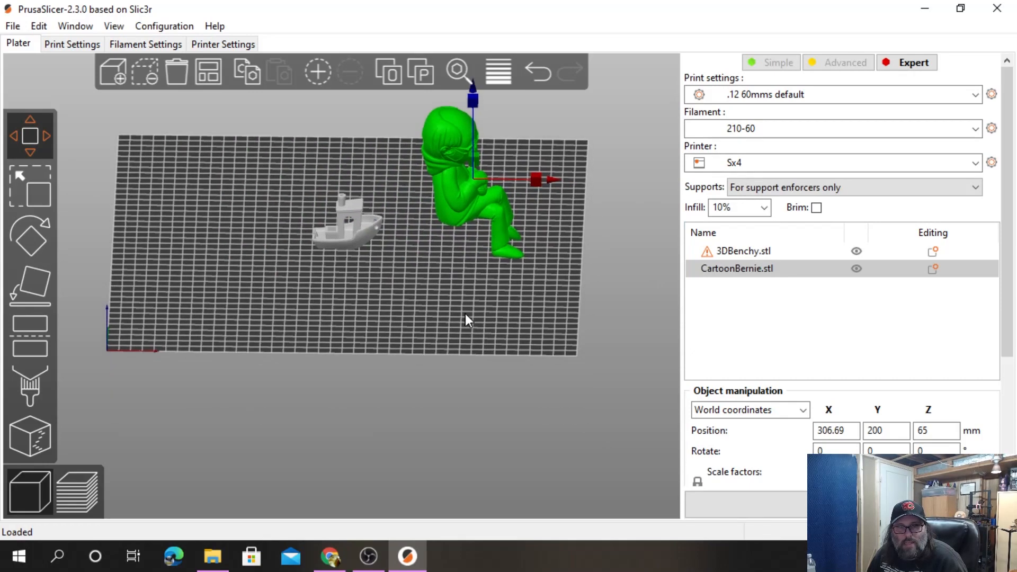
pyautogui.moveTo(447, 390); pyautogui.dragTo(472, 289)
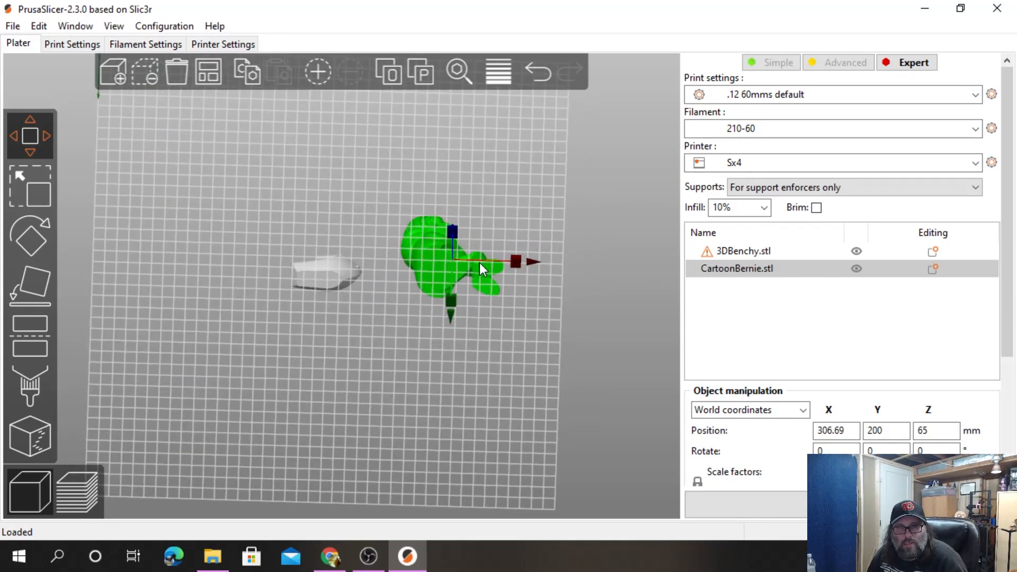
pyautogui.moveTo(329, 272); pyautogui.dragTo(409, 398)
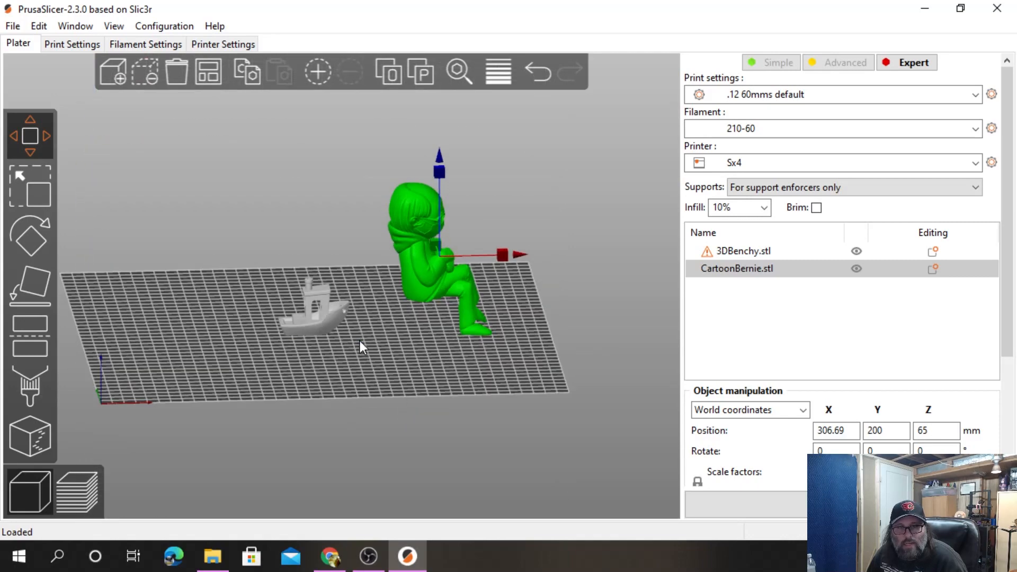
# Select the boat and the figure in turn to compare the two models on the bed.
pyautogui.moveTo(357, 343); pyautogui.dragTo(350, 326)
pyautogui.click(332, 296)
pyautogui.click(416, 281)
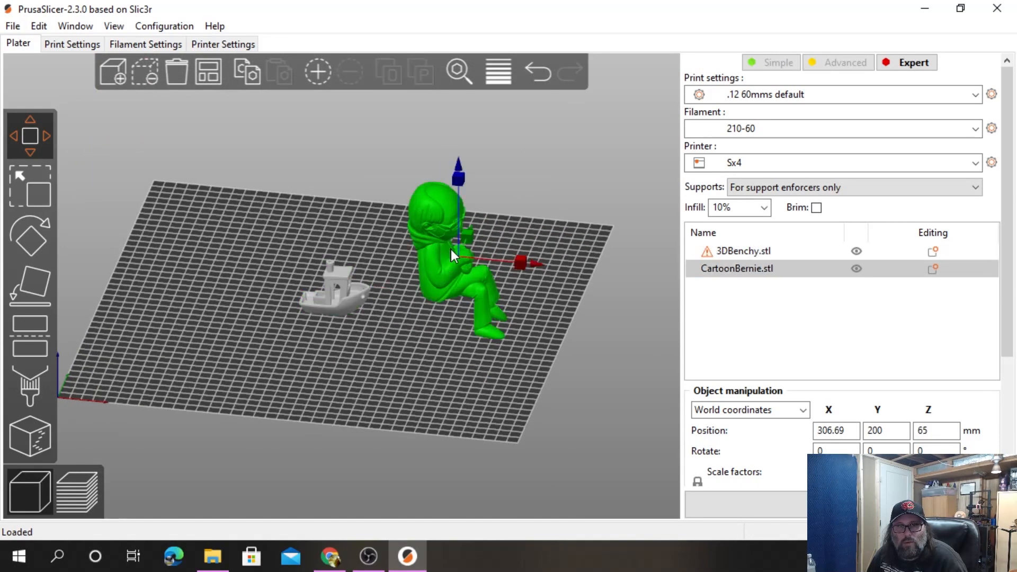
pyautogui.moveTo(450, 249); pyautogui.dragTo(374, 364)
pyautogui.click(357, 297)
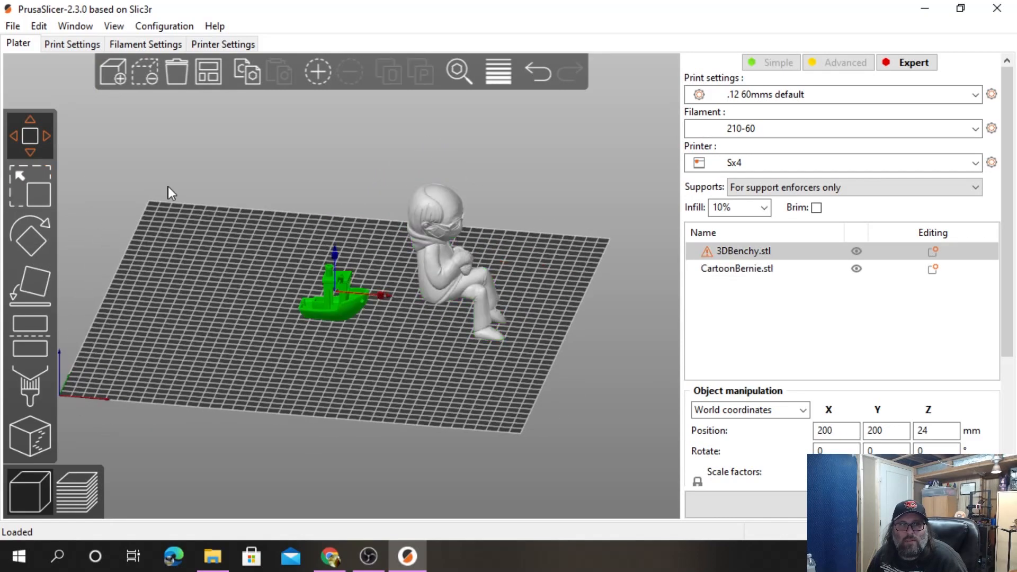
# Tilt the CartoonBernie figure slightly sideways about the X axis with the Rotate tool.
pyautogui.click(455, 249)
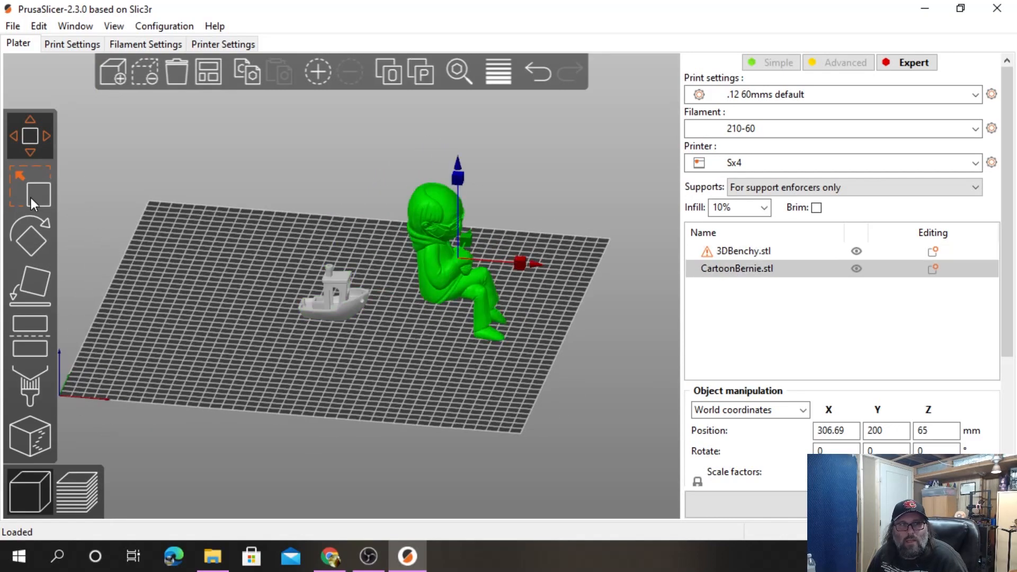
pyautogui.click(43, 245)
pyautogui.moveTo(532, 291); pyautogui.dragTo(431, 221)
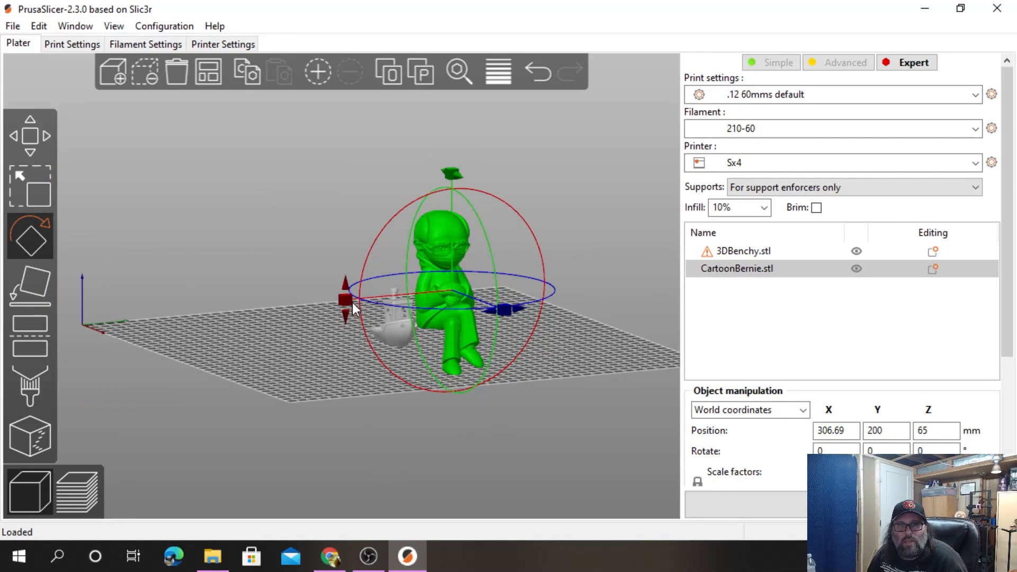
pyautogui.moveTo(352, 303); pyautogui.dragTo(366, 252)
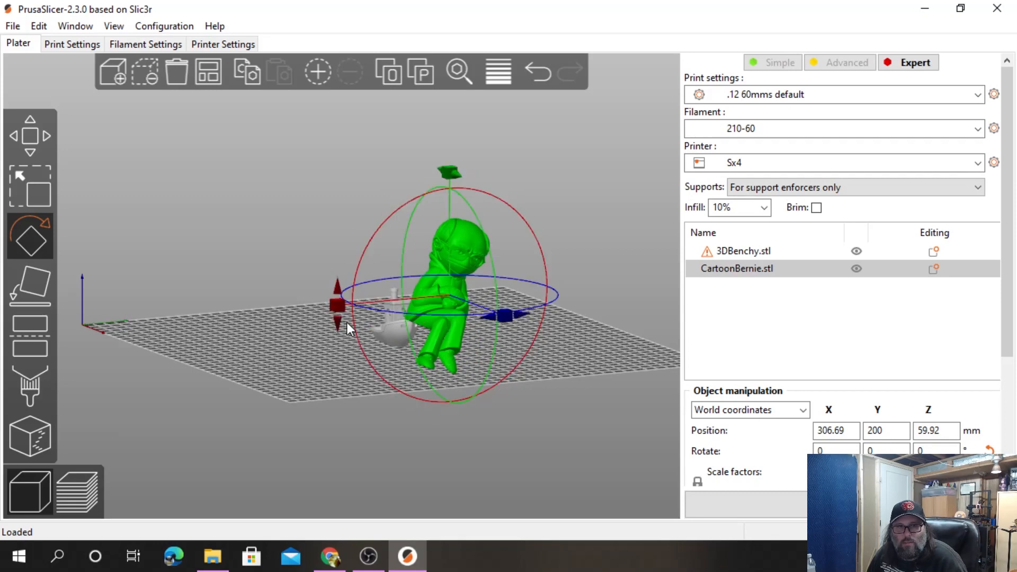
# Try tilting the figure further onto its side, check how it meets the bed, and undo this second rotation.
pyautogui.moveTo(347, 323); pyautogui.dragTo(371, 239)
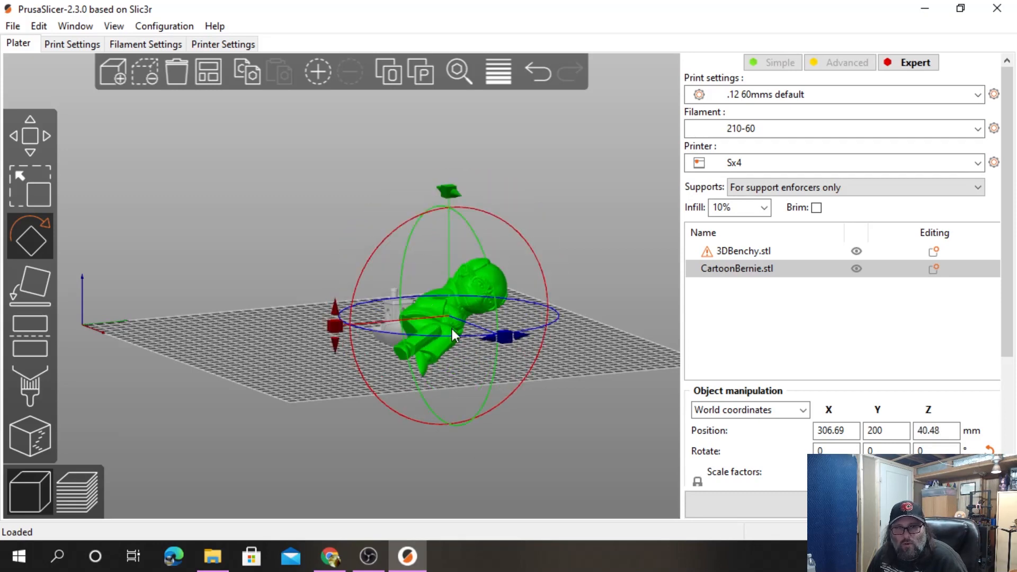
pyautogui.moveTo(498, 355); pyautogui.dragTo(413, 326)
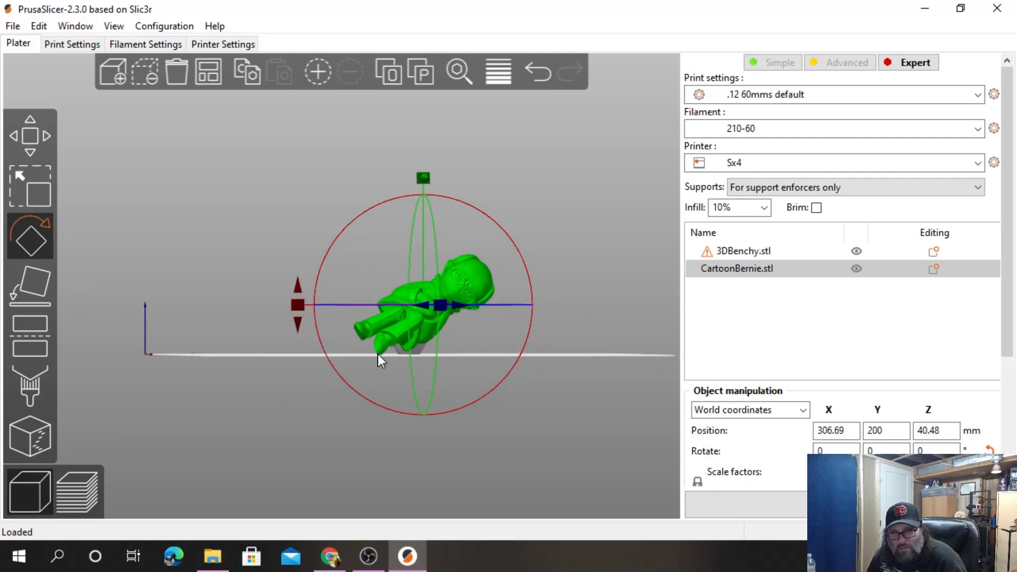
pyautogui.moveTo(262, 357); pyautogui.dragTo(269, 361)
pyautogui.hotkey('ctrl', 'z')
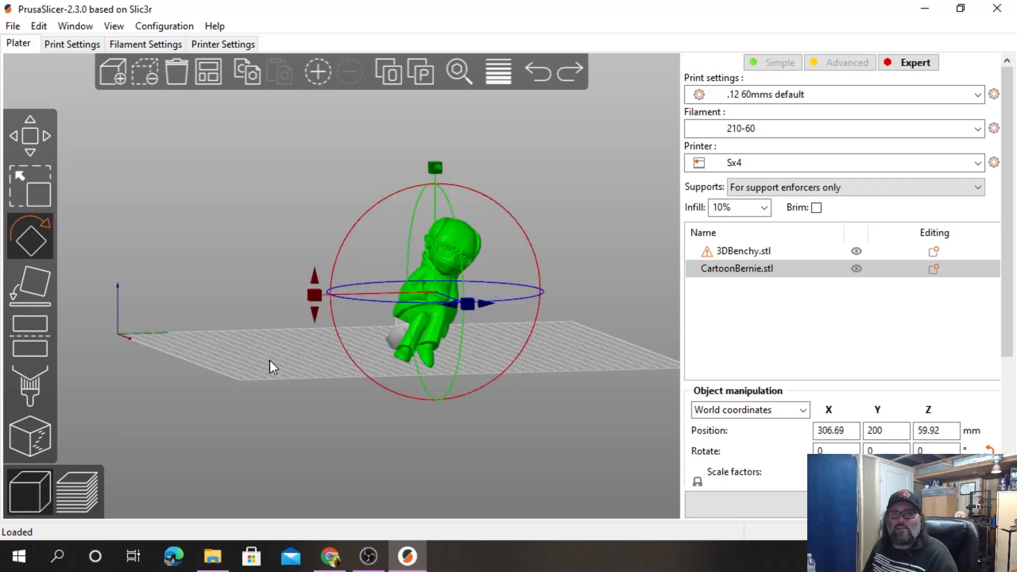
# Undo the CartoonBernie figure's remaining sideways tilt, and select the boat and the figure in turn from above.
pyautogui.hotkey('ctrl', 'z')
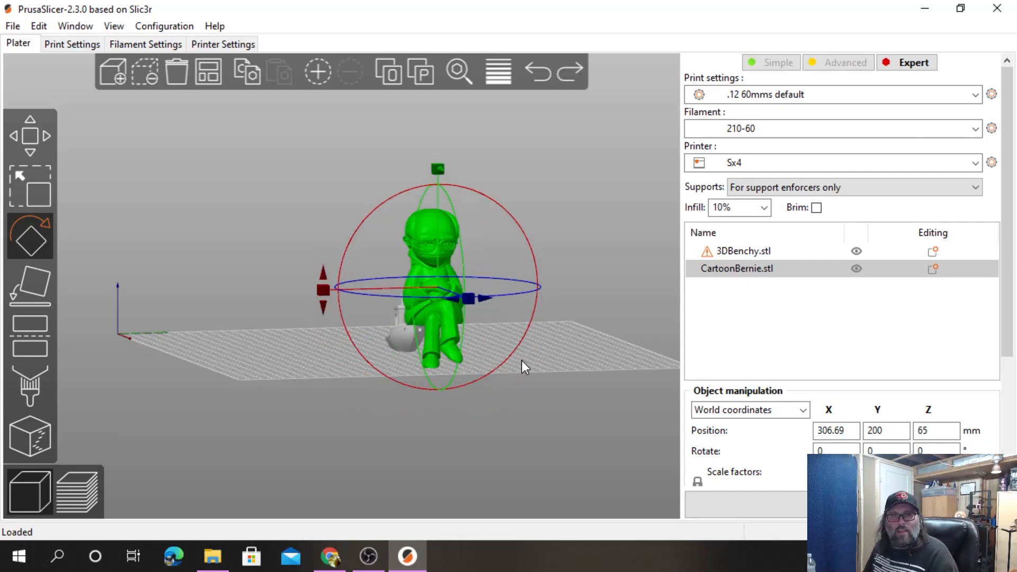
pyautogui.moveTo(522, 360); pyautogui.dragTo(484, 383)
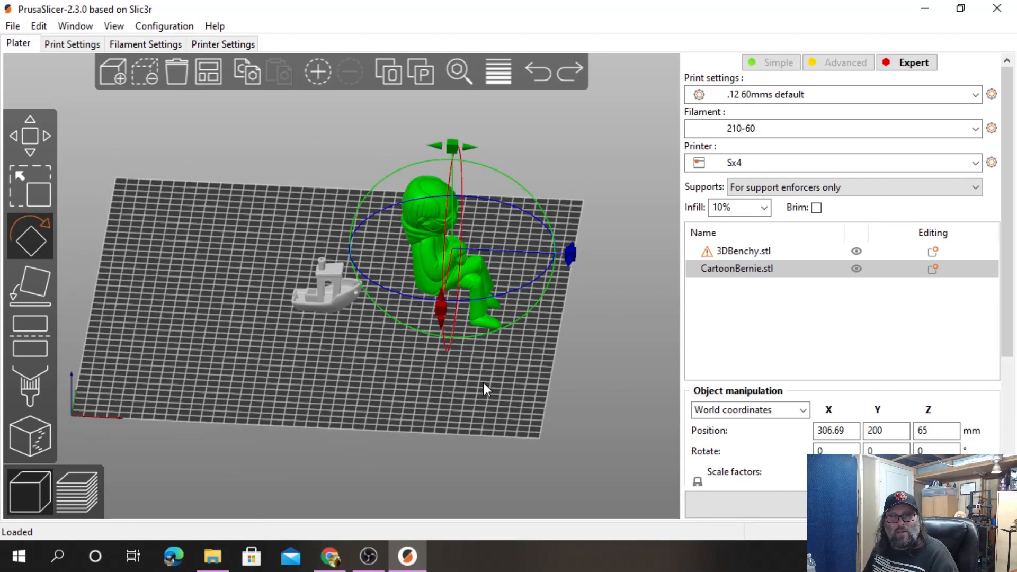
pyautogui.click(338, 302)
pyautogui.click(402, 272)
# Scale the 3DBenchy boat up uniformly to about 386 % and check its scale factors and size.
pyautogui.click(322, 285)
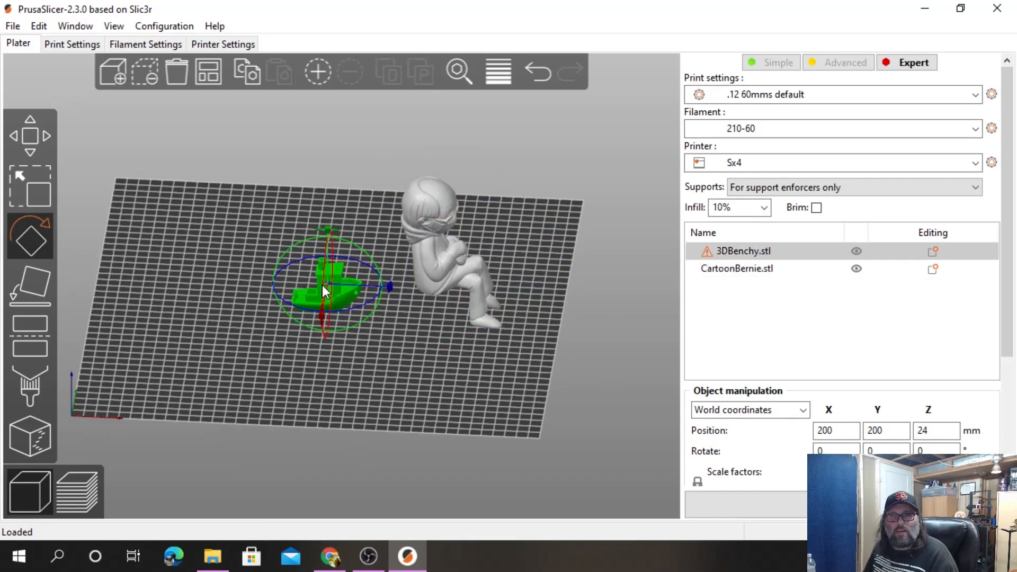
pyautogui.moveTo(399, 418); pyautogui.dragTo(403, 406)
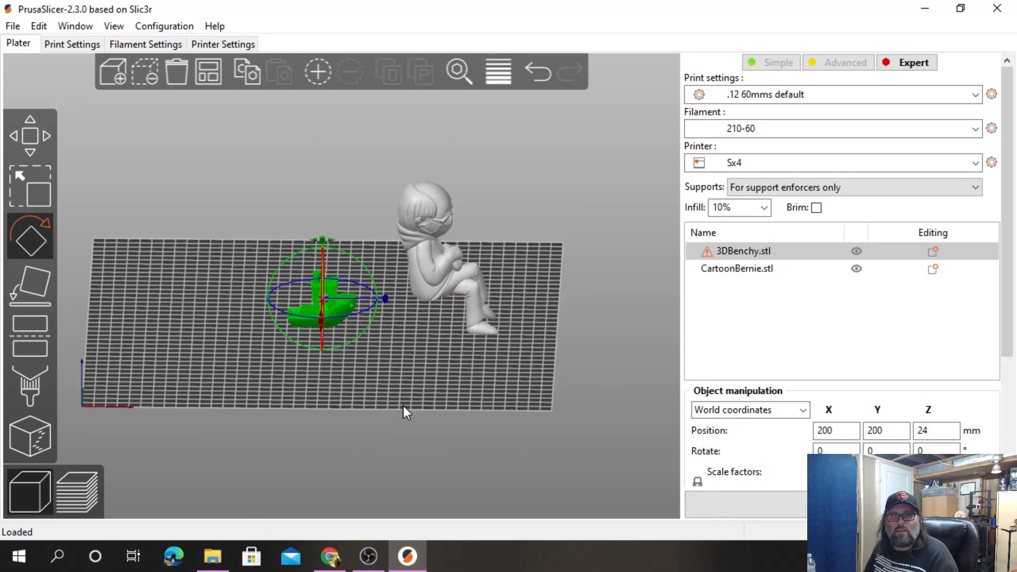
pyautogui.press('s')
pyautogui.moveTo(355, 299); pyautogui.dragTo(518, 331)
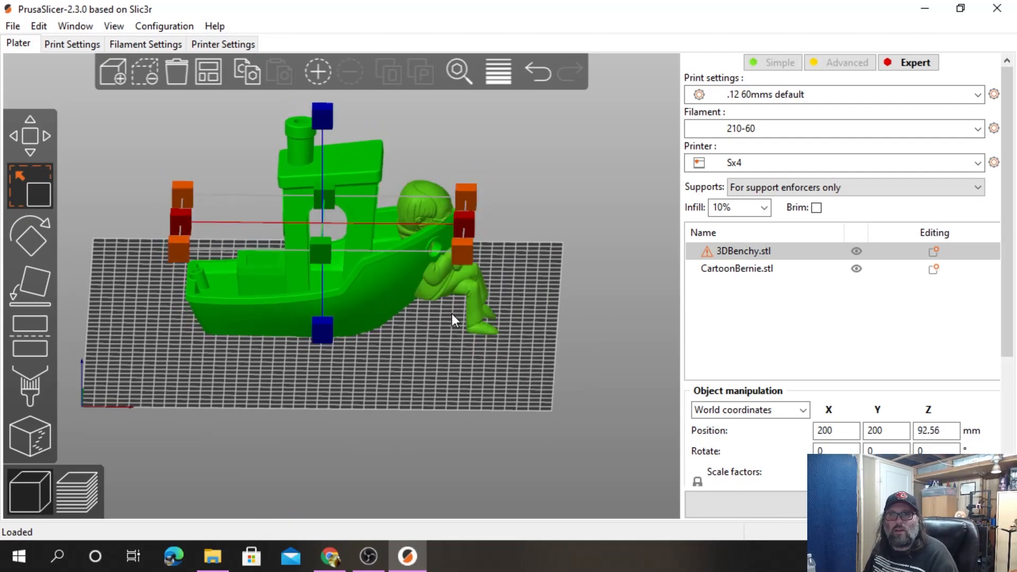
pyautogui.moveTo(418, 393); pyautogui.dragTo(463, 362)
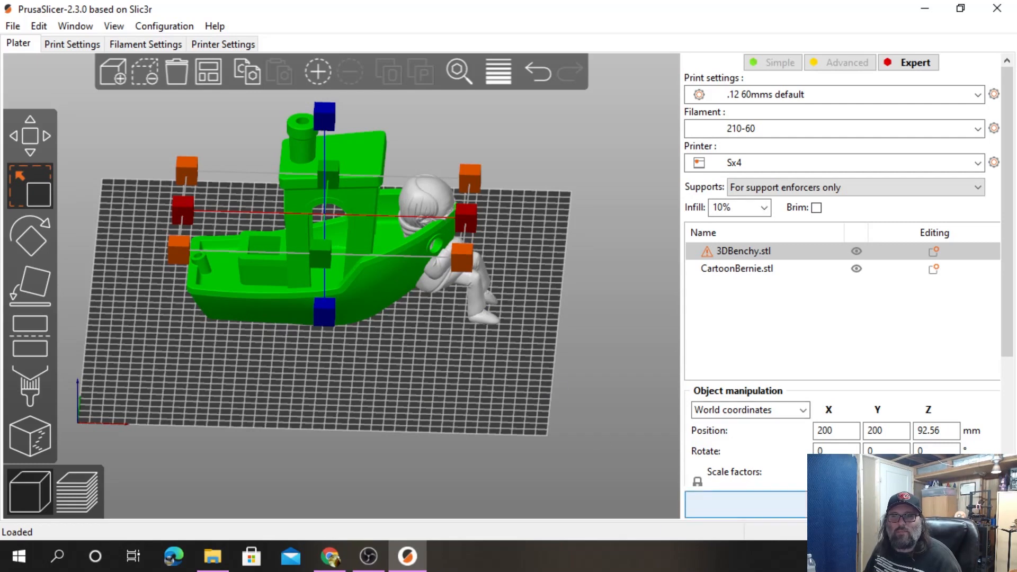
pyautogui.scroll(-5, 767, 503)
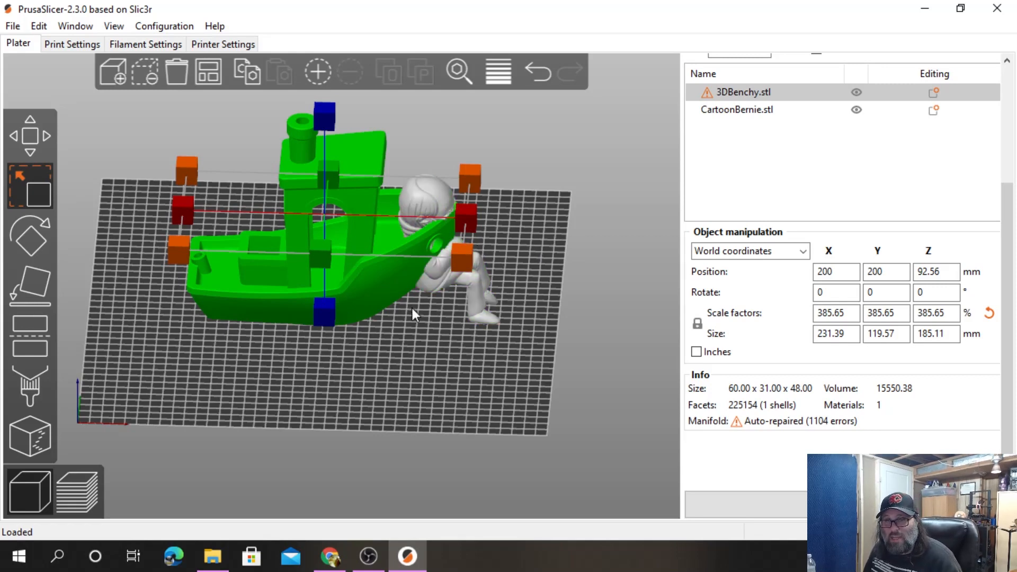
# Move the CartoonBernie figure along X to about 122 mm, onto the rear deck of the enlarged boat.
pyautogui.click(487, 315)
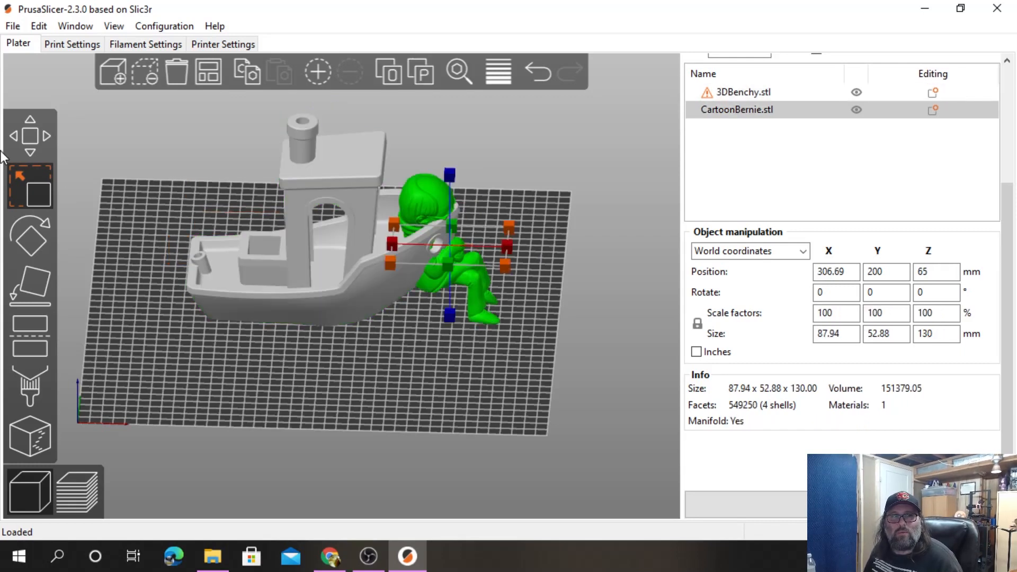
pyautogui.click(21, 136)
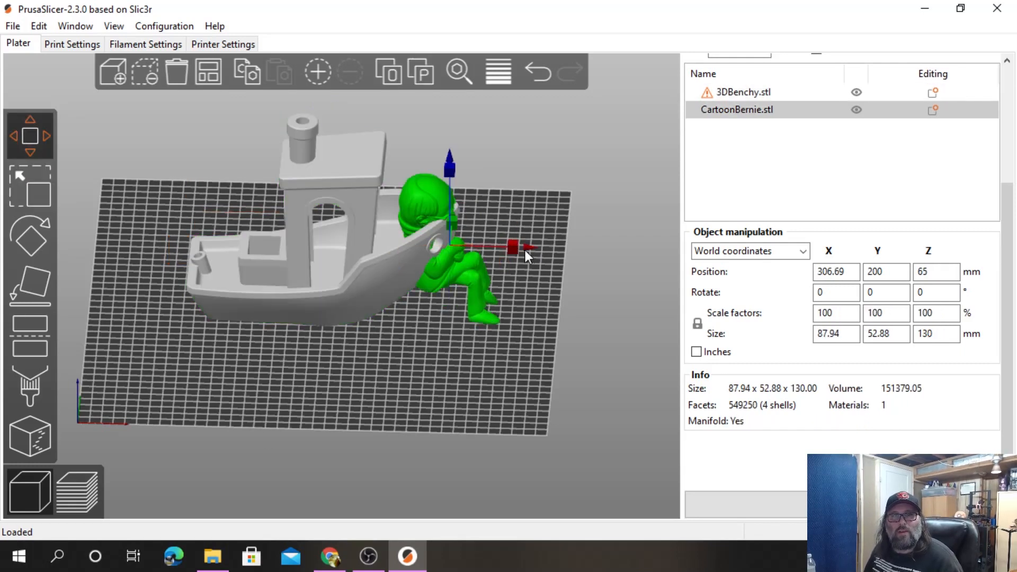
pyautogui.moveTo(508, 249); pyautogui.dragTo(296, 231)
# Rotate the CartoonBernie figure 180° about the Z axis so it faces the boat's stern.
pyautogui.click(37, 238)
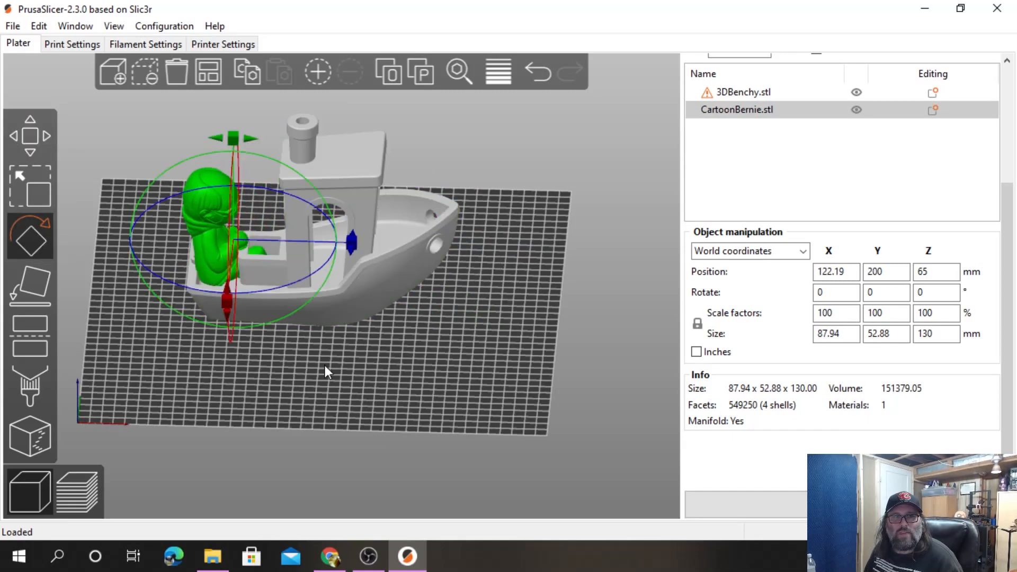
pyautogui.moveTo(323, 364); pyautogui.dragTo(415, 365)
pyautogui.moveTo(280, 272); pyautogui.dragTo(272, 362)
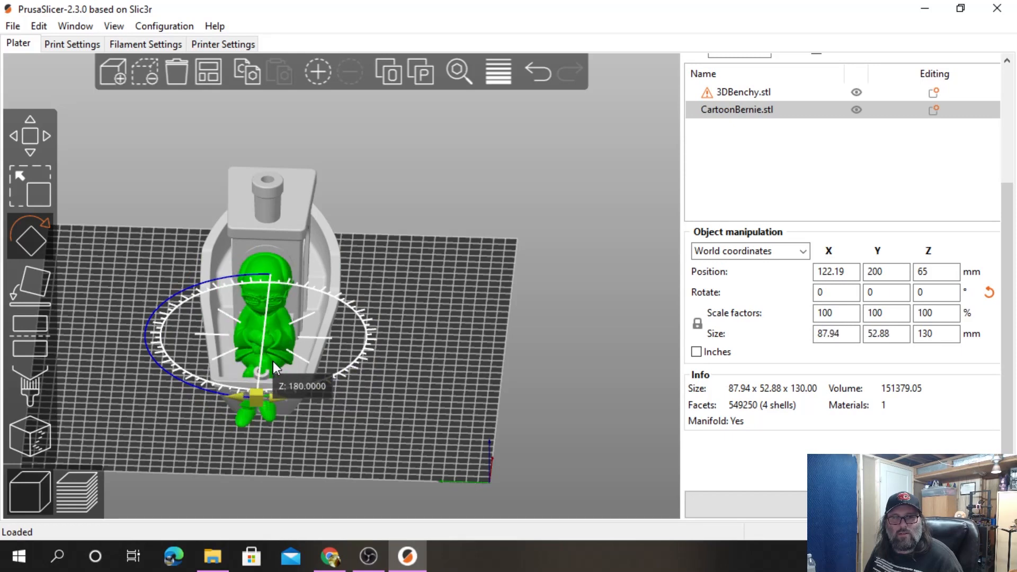
pyautogui.moveTo(395, 384); pyautogui.dragTo(391, 391)
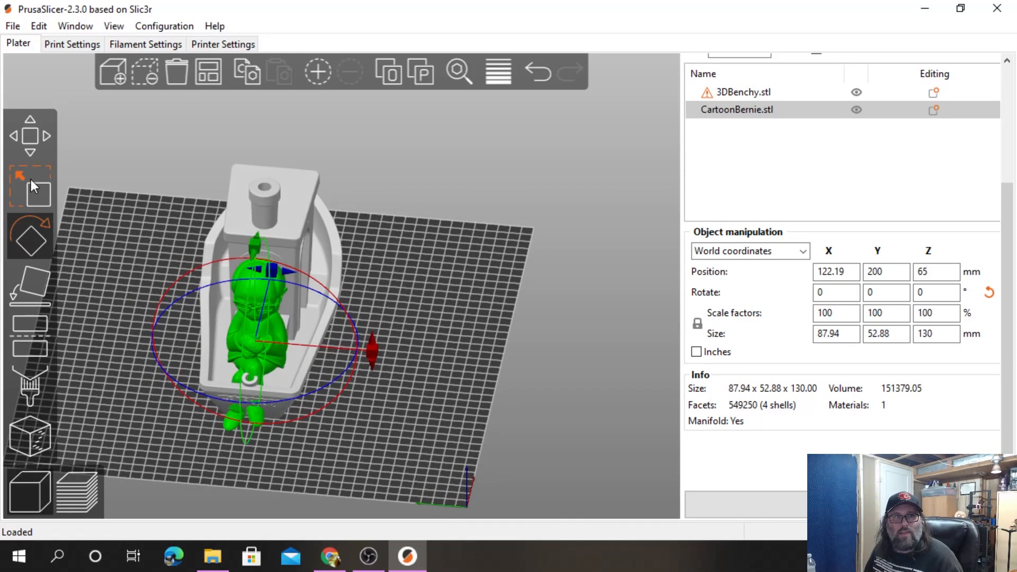
# Try to raise the separate CartoonBernie figure along Z so it sits on the boat's deck.
pyautogui.click(30, 137)
pyautogui.moveTo(334, 354); pyautogui.dragTo(251, 304)
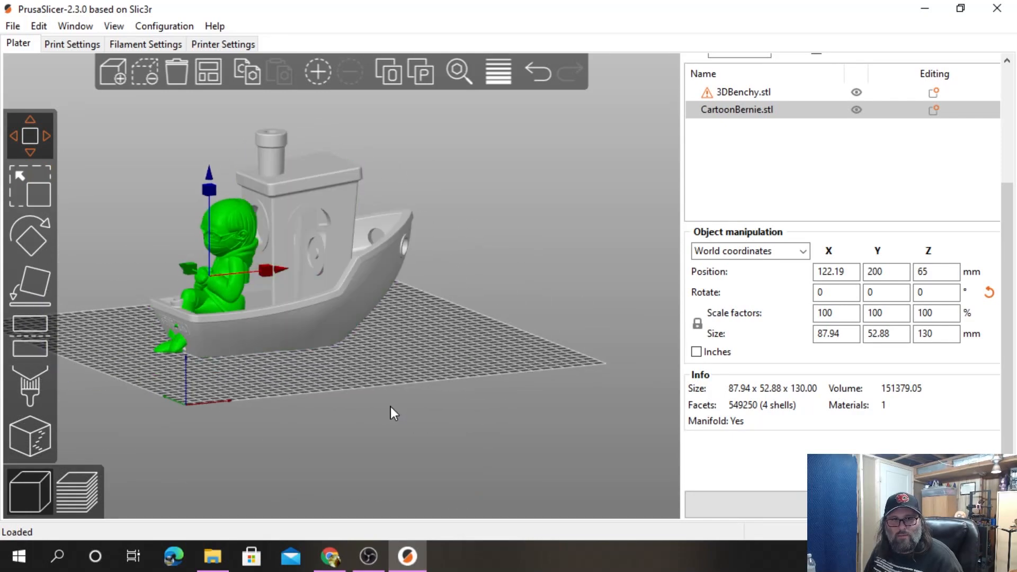
pyautogui.moveTo(390, 405); pyautogui.dragTo(240, 268)
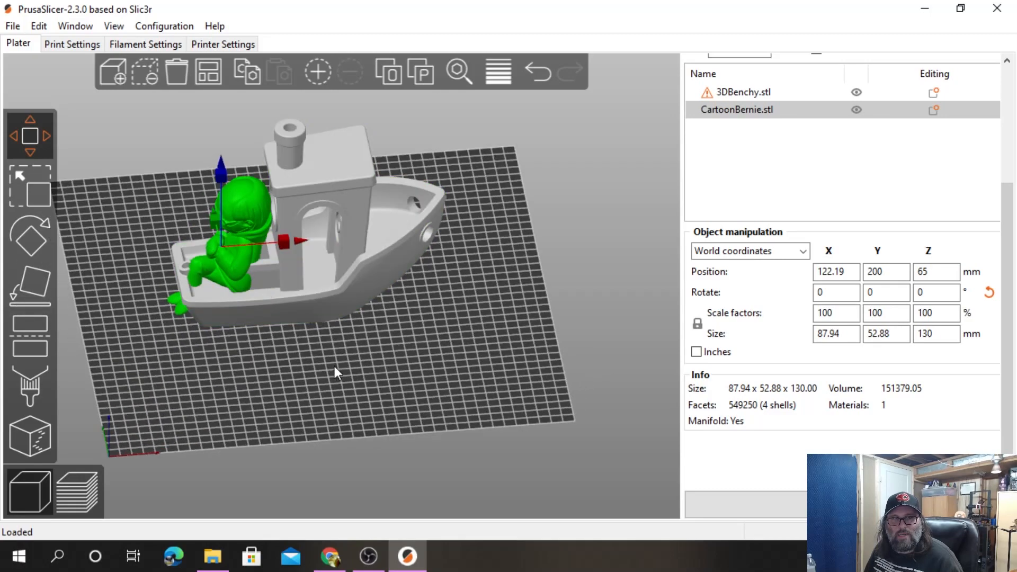
pyautogui.moveTo(335, 366); pyautogui.dragTo(355, 346)
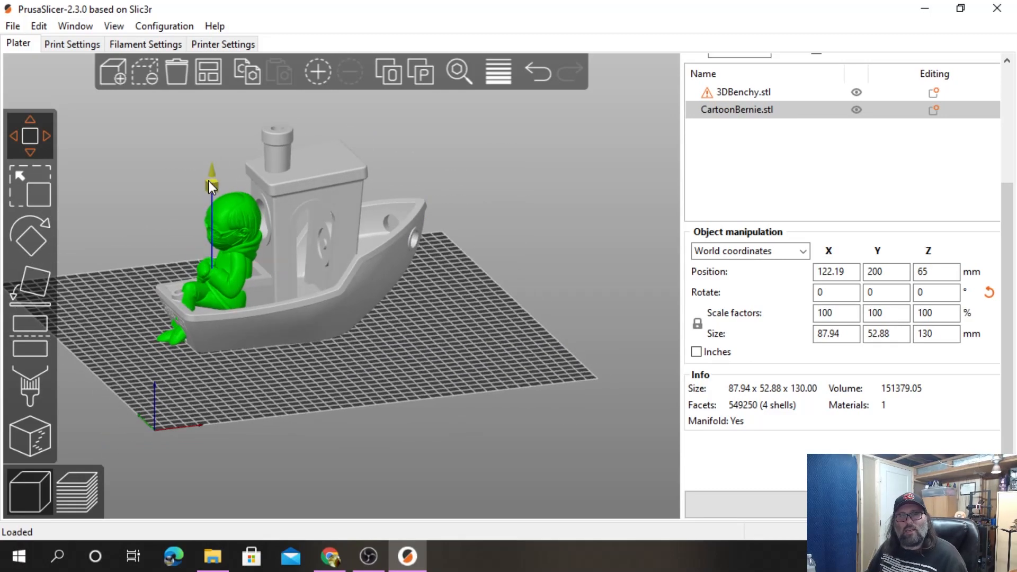
pyautogui.moveTo(206, 182)
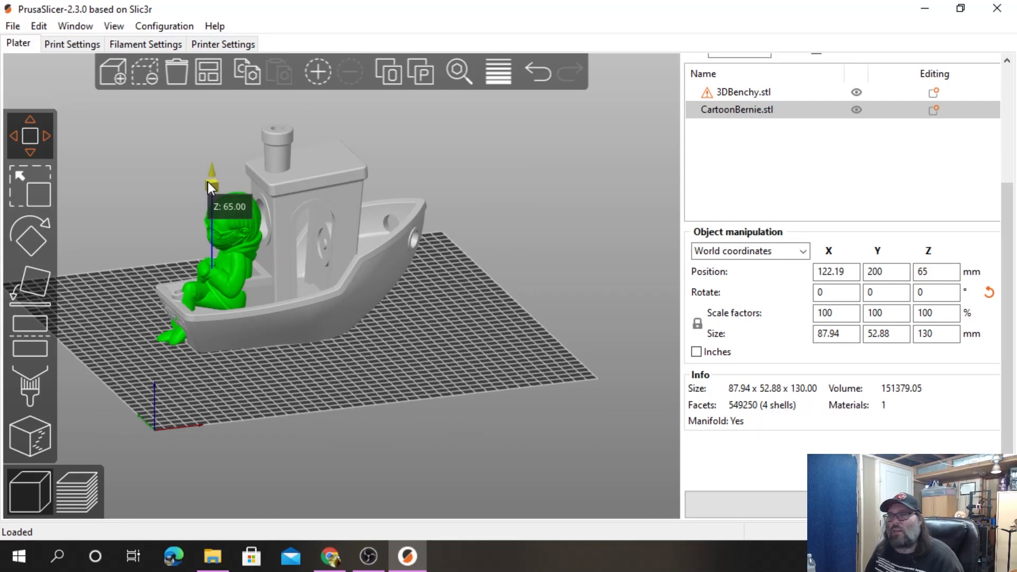
pyautogui.moveTo(207, 182); pyautogui.dragTo(205, 160)
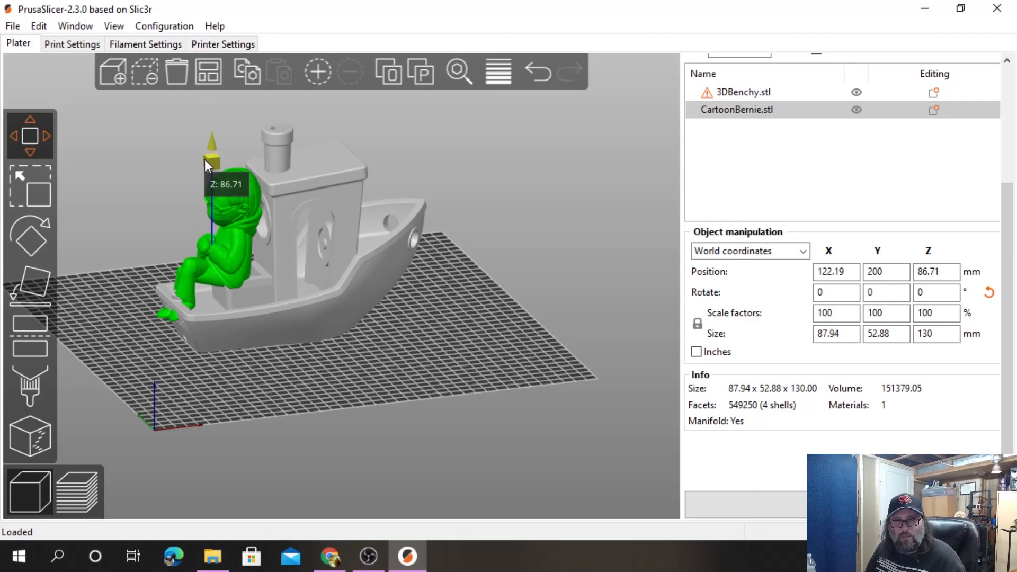
pyautogui.moveTo(204, 160); pyautogui.dragTo(204, 160)
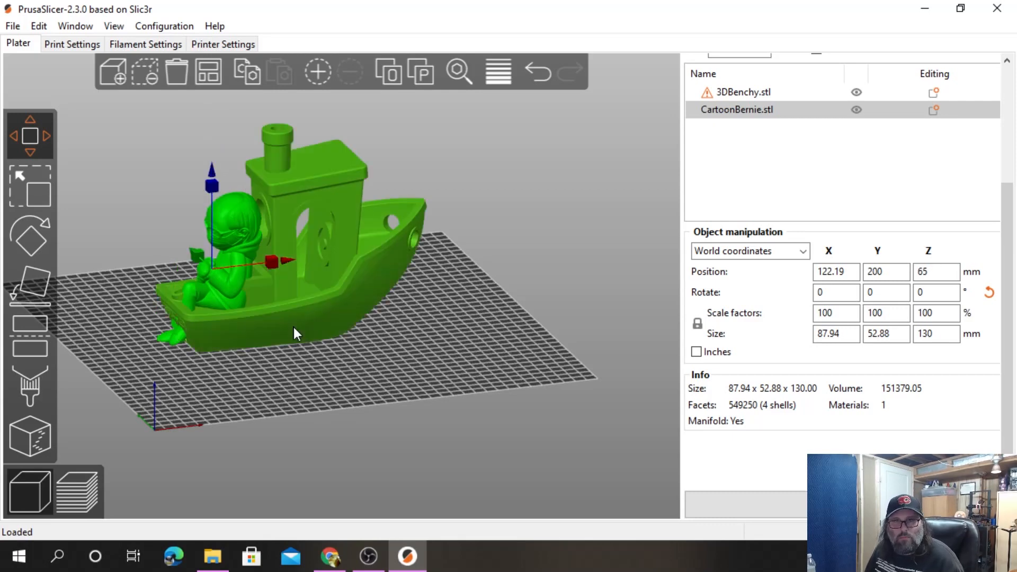
pyautogui.moveTo(211, 184); pyautogui.dragTo(217, 123)
pyautogui.moveTo(210, 183); pyautogui.dragTo(224, 212)
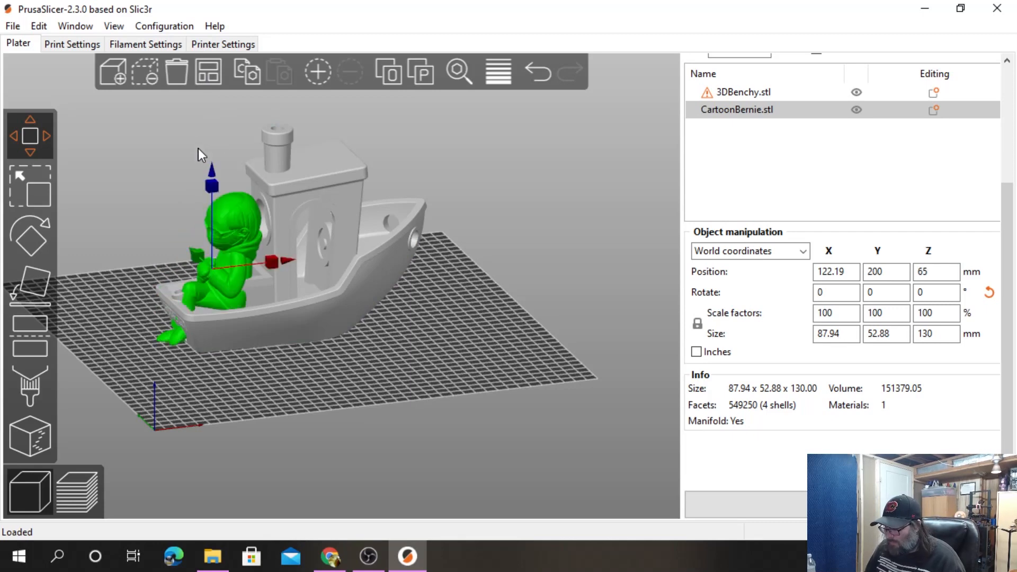
# Delete the separate CartoonBernie figure and load CartoonBernie.stl as an added part of the 3DBenchy object.
pyautogui.press('Delete')
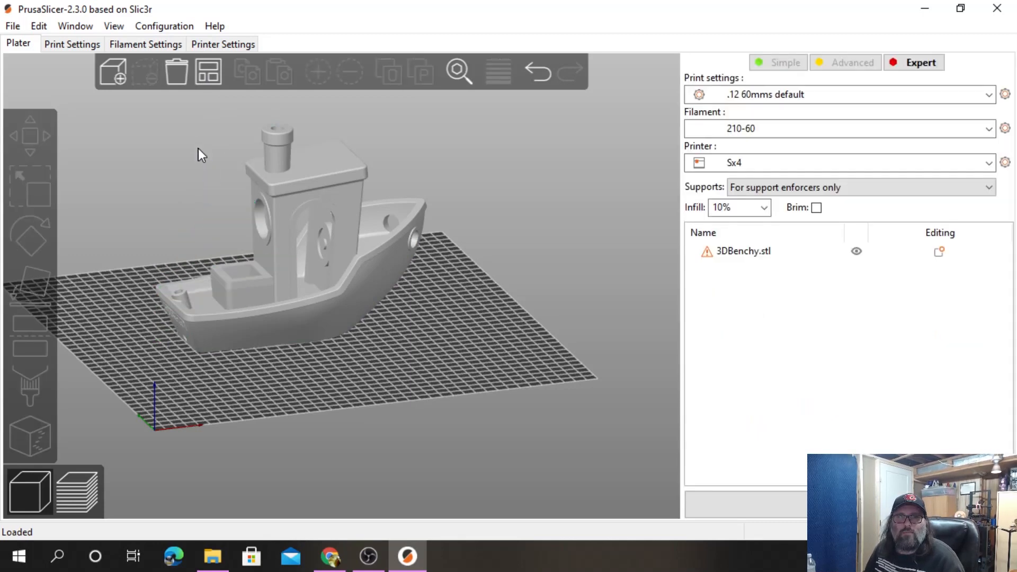
pyautogui.click(269, 201)
pyautogui.rightClick(287, 215)
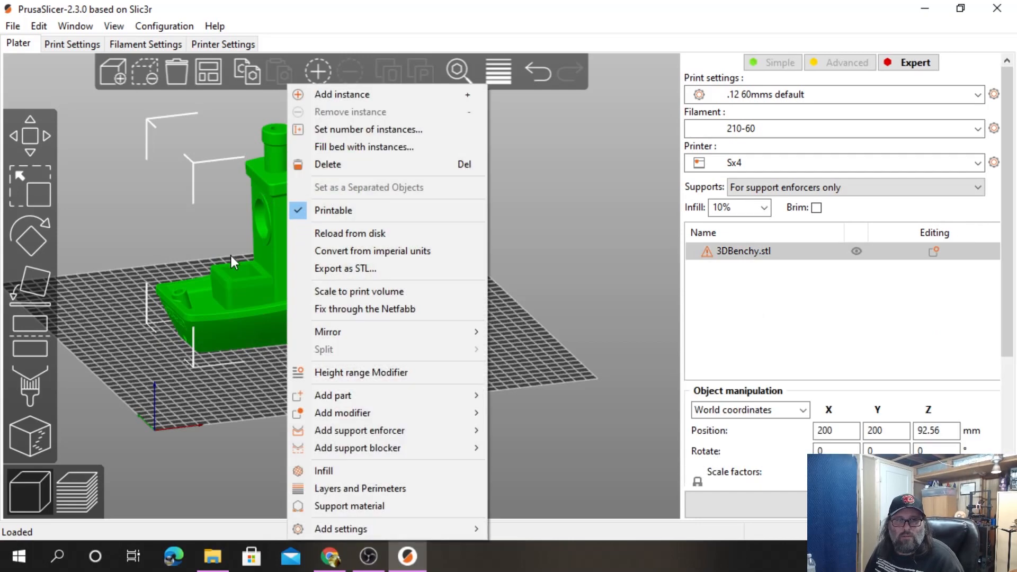
pyautogui.moveTo(468, 399)
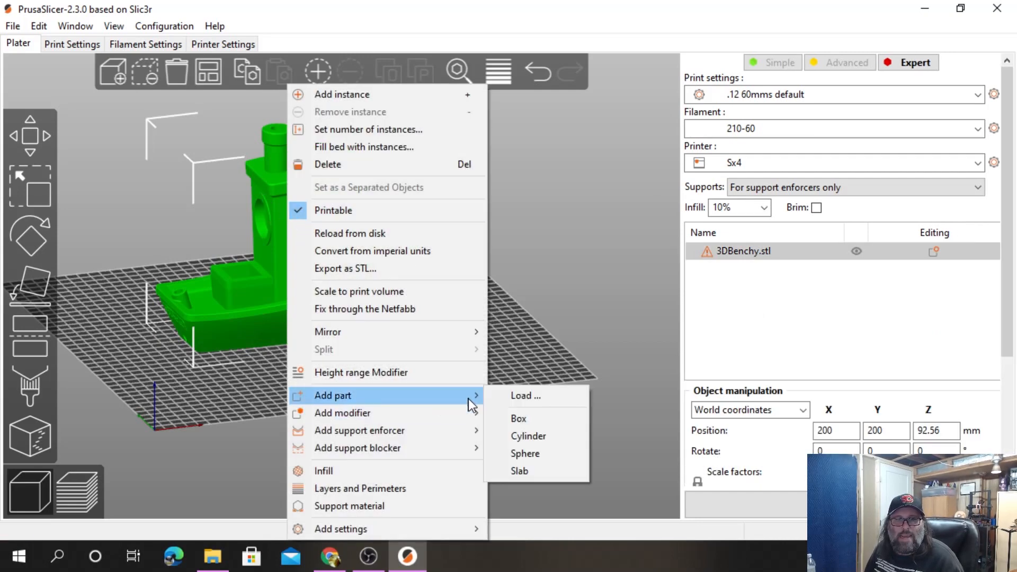
pyautogui.click(509, 395)
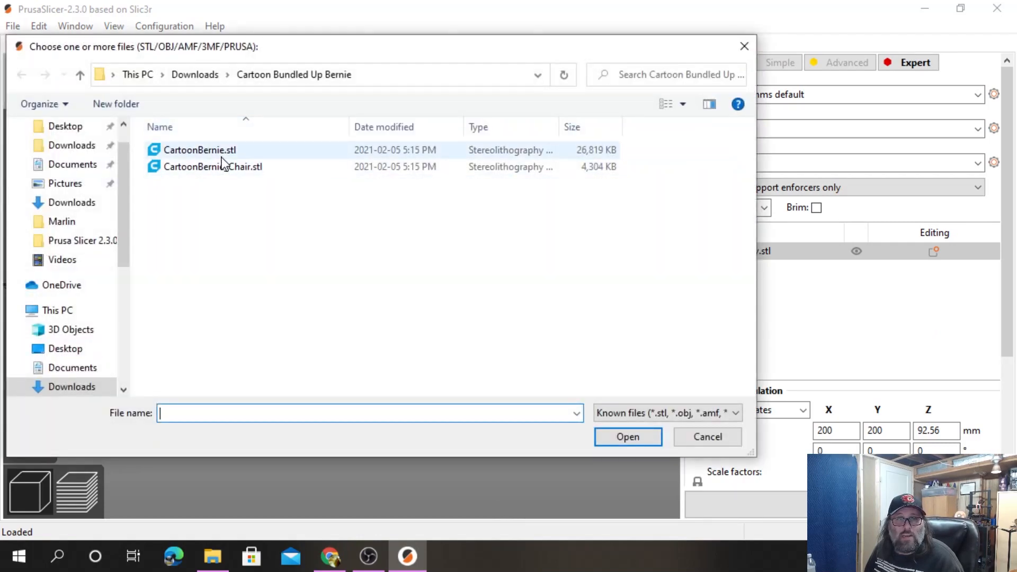
pyautogui.doubleClick(221, 155)
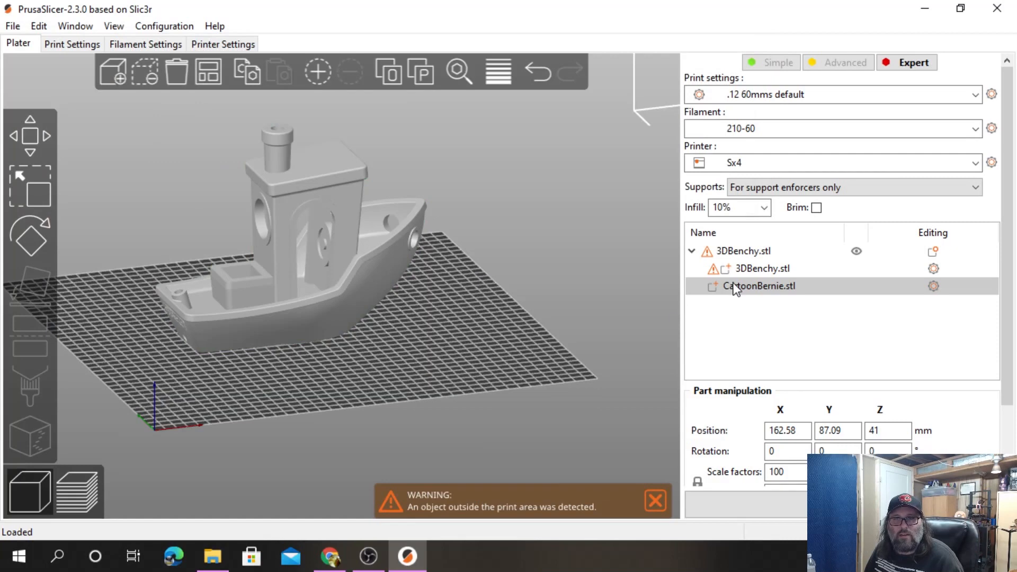
# Locate the added figure outside the bed and check how the boat and figure select as one combined object.
pyautogui.scroll(-6, 432, 294)
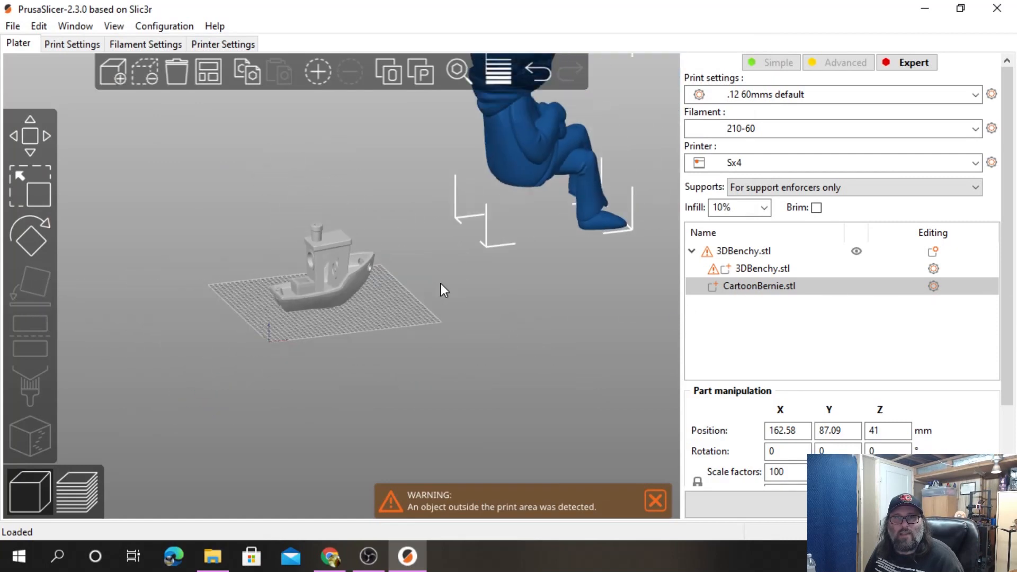
pyautogui.scroll(-2, 444, 290)
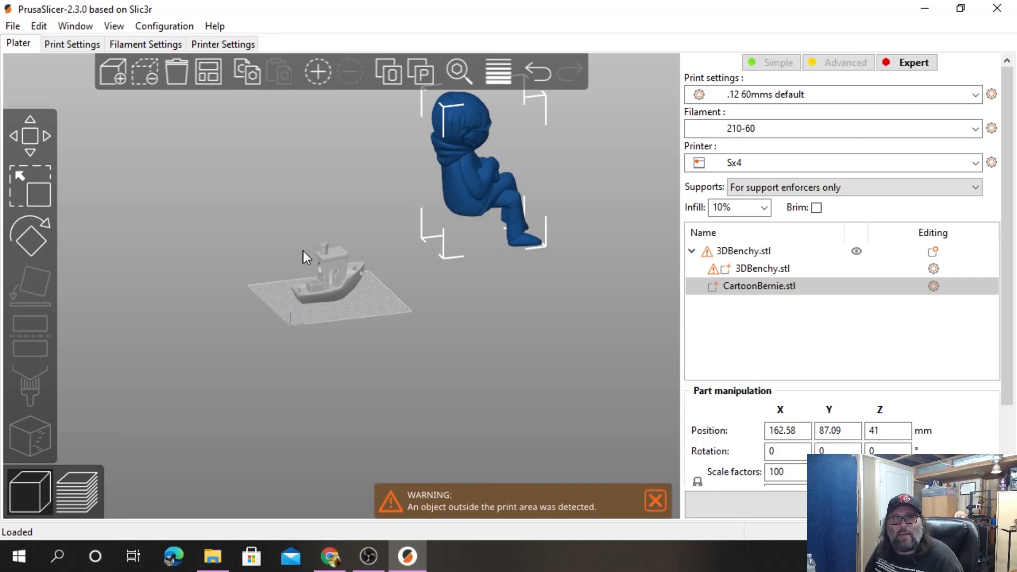
pyautogui.click(329, 289)
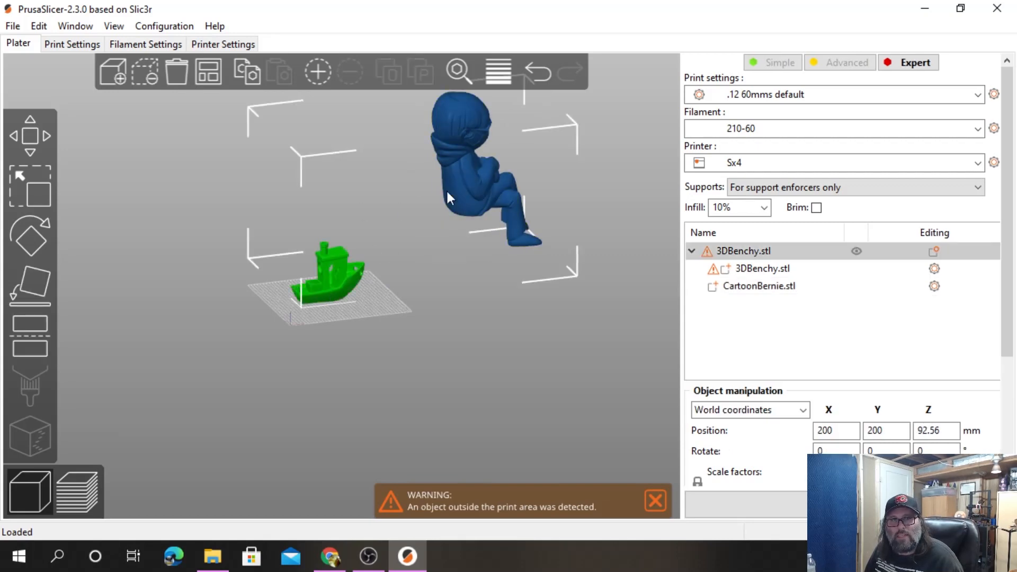
pyautogui.click(484, 150)
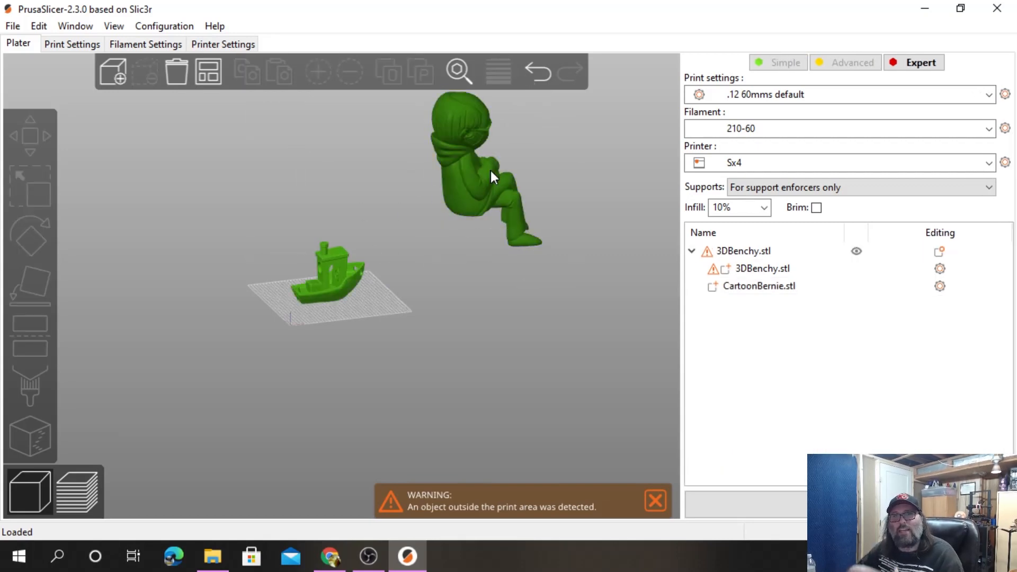
pyautogui.click(491, 170)
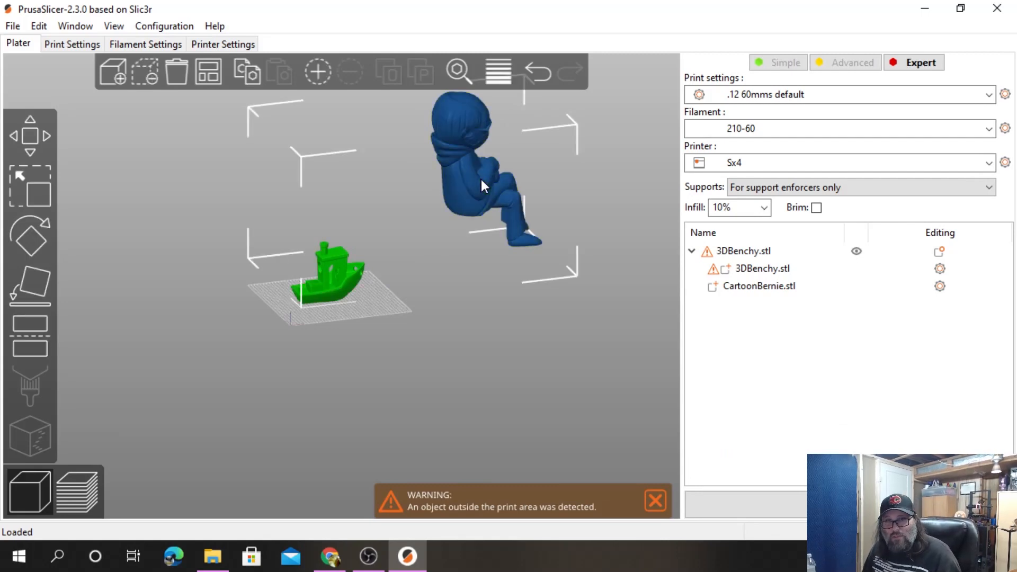
# Scale the CartoonBernie part down uniformly to about 56.4 %.
pyautogui.click(736, 288)
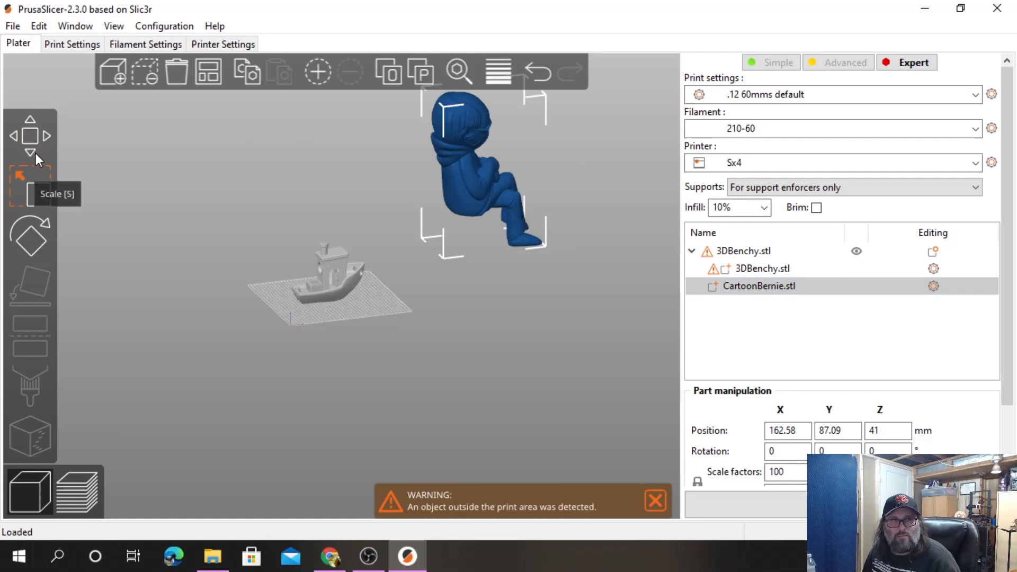
pyautogui.click(27, 180)
pyautogui.moveTo(548, 177); pyautogui.dragTo(519, 170)
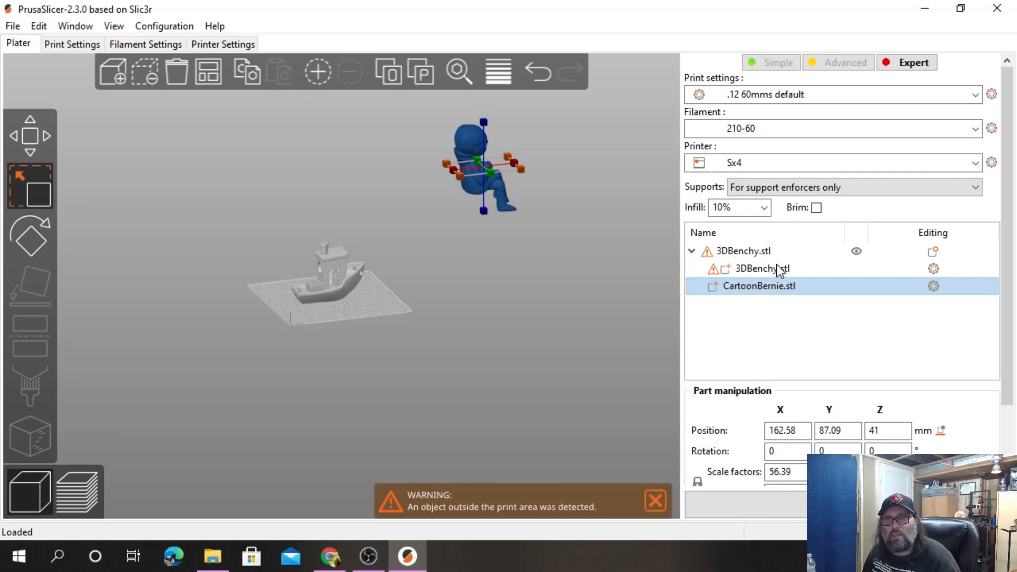
# Select the 3DBenchy part, the CartoonBernie part and the whole object in turn to compare their selections.
pyautogui.click(776, 265)
pyautogui.click(768, 283)
pyautogui.click(307, 272)
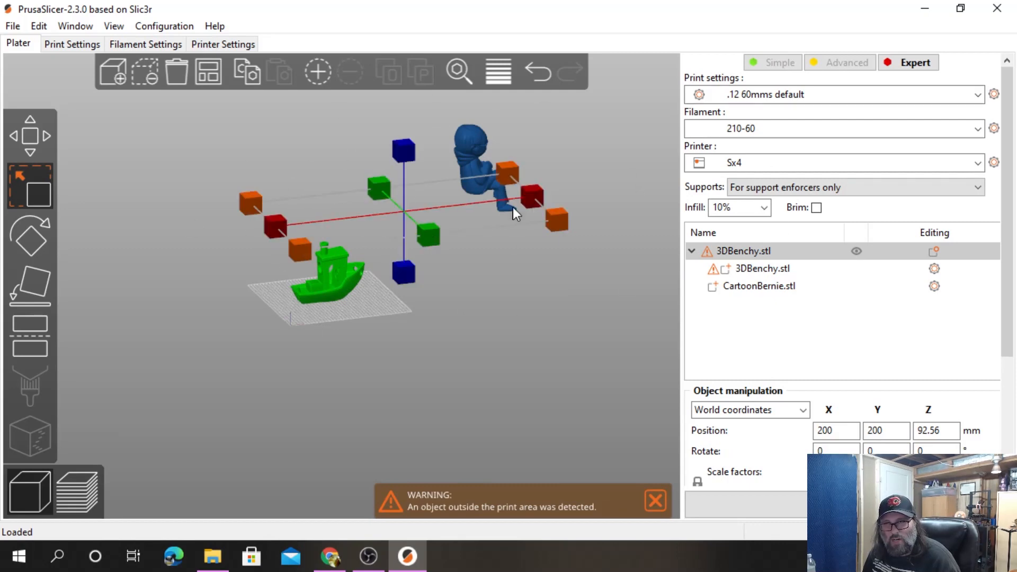
pyautogui.click(771, 289)
pyautogui.click(773, 269)
pyautogui.click(768, 287)
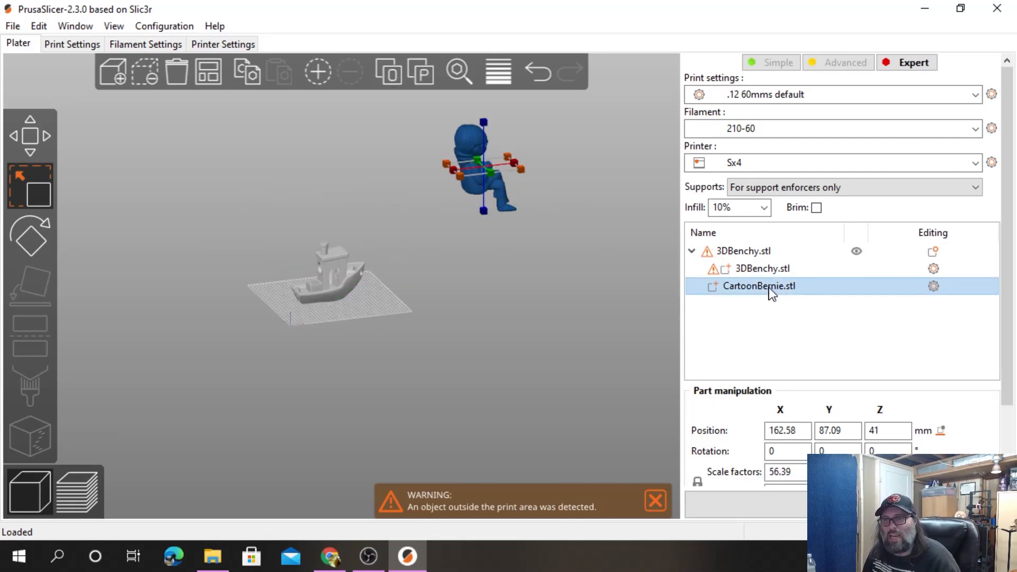
pyautogui.click(768, 270)
# Move the CartoonBernie part over the rear of the boat, to about X -23.2 mm and Y 7.7 mm.
pyautogui.click(766, 287)
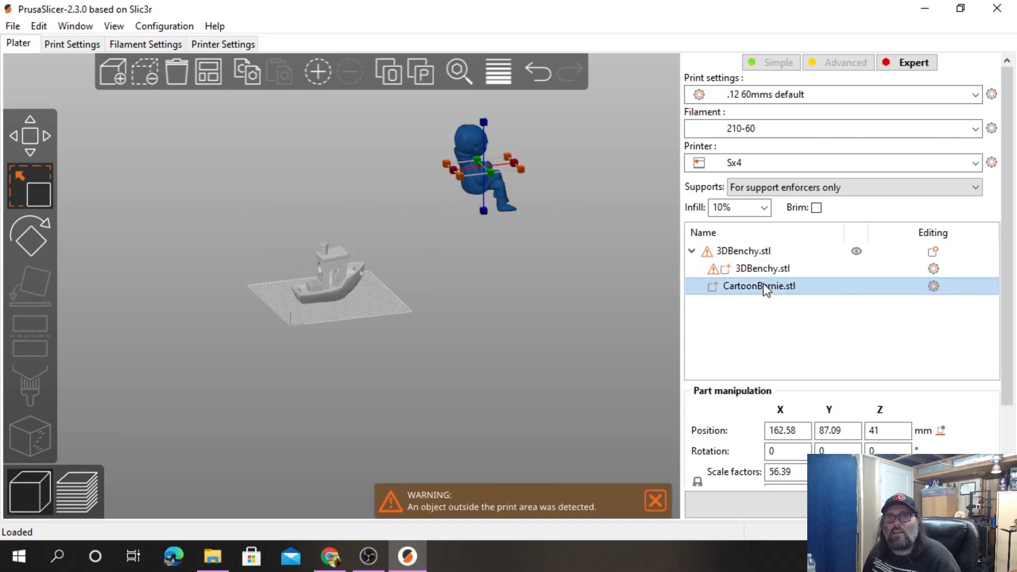
pyautogui.click(47, 137)
pyautogui.moveTo(495, 174); pyautogui.dragTo(295, 273)
pyautogui.moveTo(356, 312); pyautogui.dragTo(477, 296)
pyautogui.moveTo(450, 219); pyautogui.dragTo(402, 304)
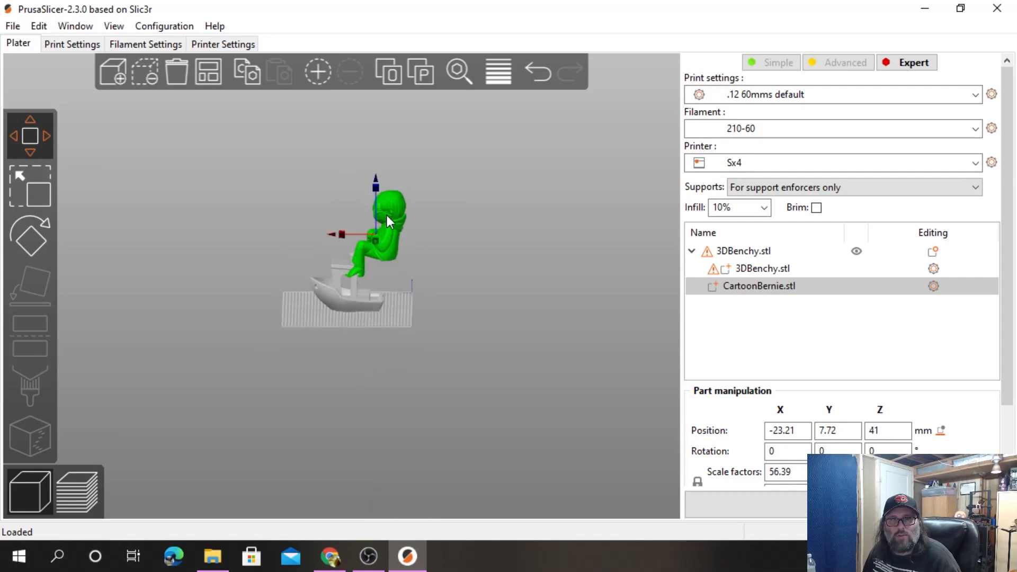
# Scale the CartoonBernie part down uniformly to about 32.3 %.
pyautogui.click(15, 195)
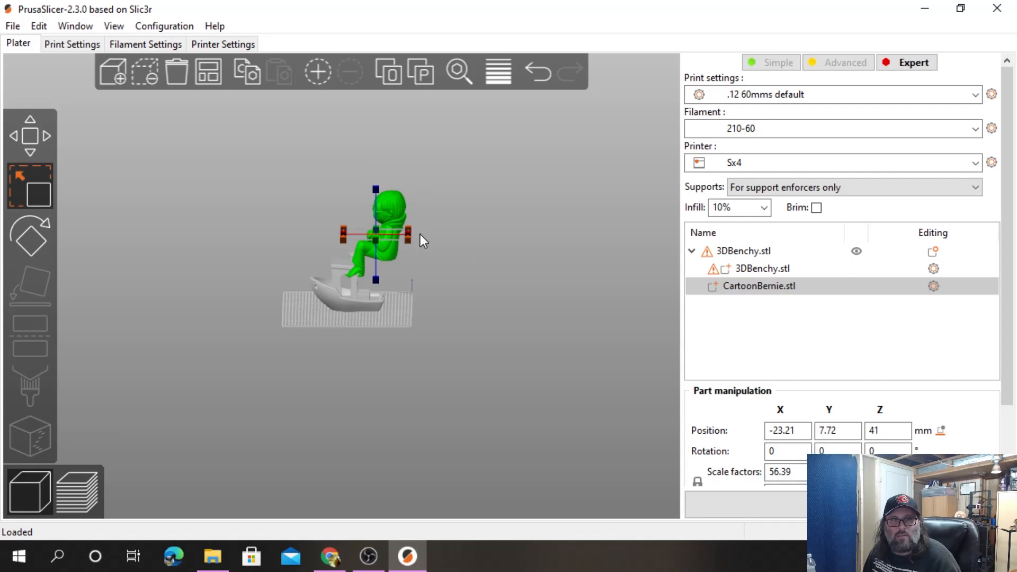
pyautogui.moveTo(404, 238); pyautogui.dragTo(390, 231)
pyautogui.moveTo(424, 278); pyautogui.dragTo(361, 294)
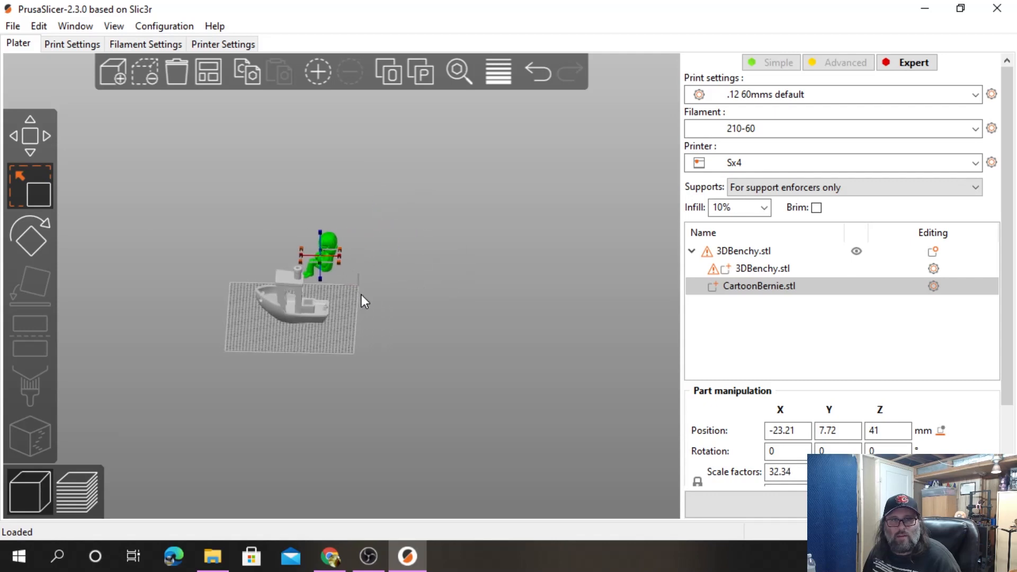
# Lower the CartoonBernie part toward the rear deck of the boat, to about Z 0.4 mm.
pyautogui.moveTo(361, 294); pyautogui.dragTo(449, 301, button='right')
pyautogui.scroll(9, 453, 345)
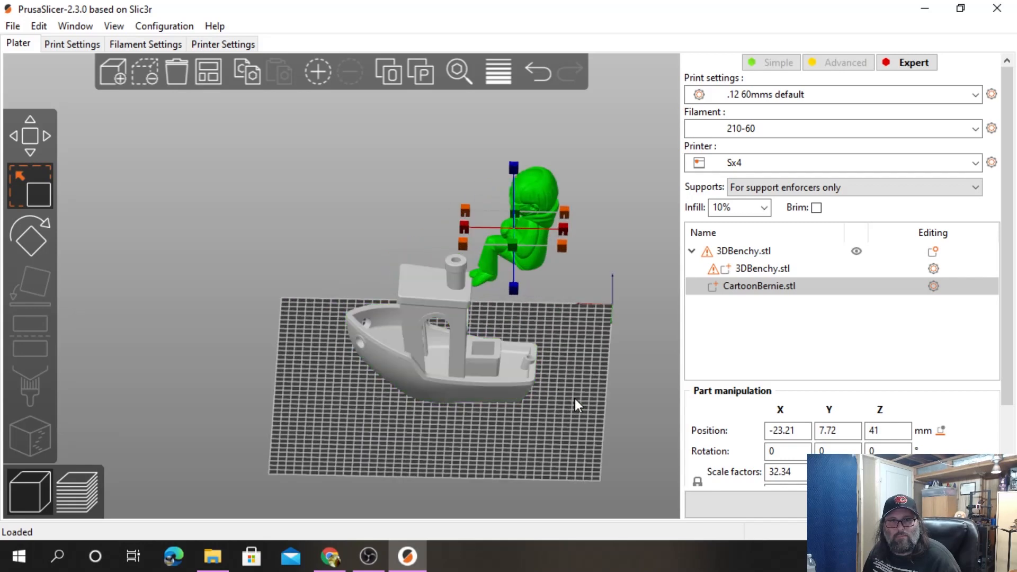
pyautogui.moveTo(575, 405)
pyautogui.mouseDown()
pyautogui.moveTo(616, 411)
pyautogui.moveTo(567, 406)
pyautogui.mouseUp()
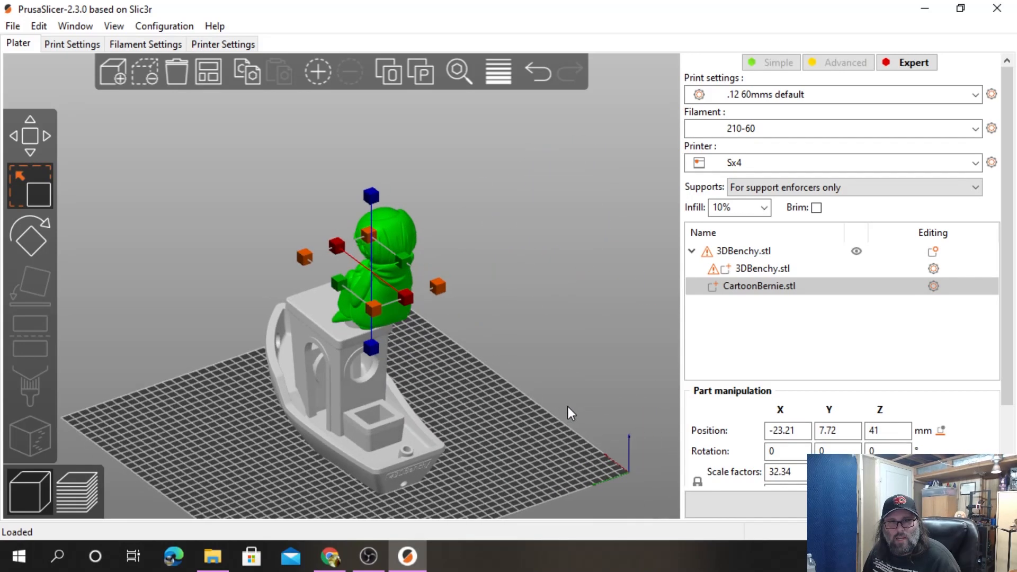
pyautogui.click(30, 139)
pyautogui.moveTo(370, 196); pyautogui.dragTo(384, 351)
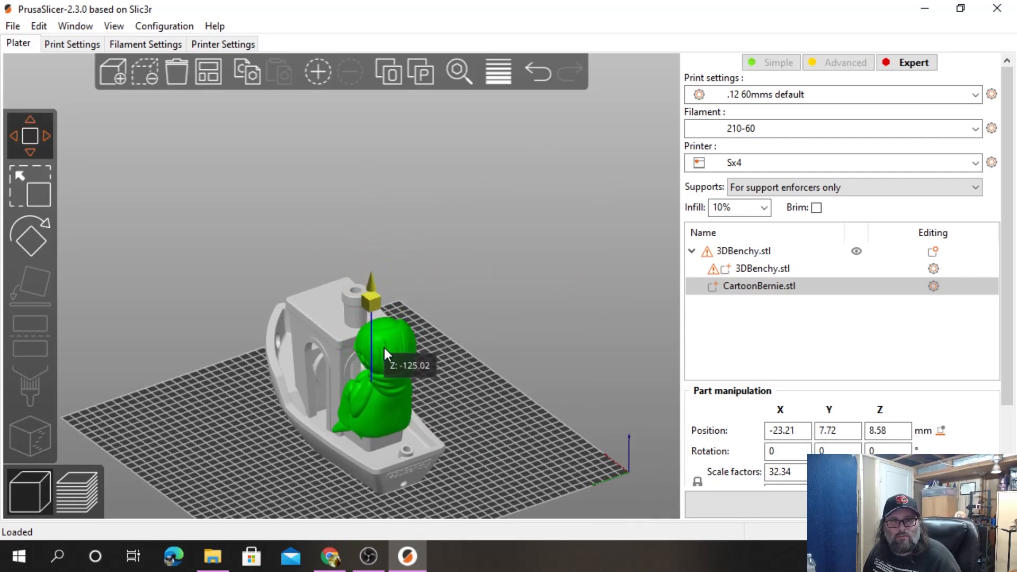
pyautogui.moveTo(384, 351); pyautogui.dragTo(384, 377)
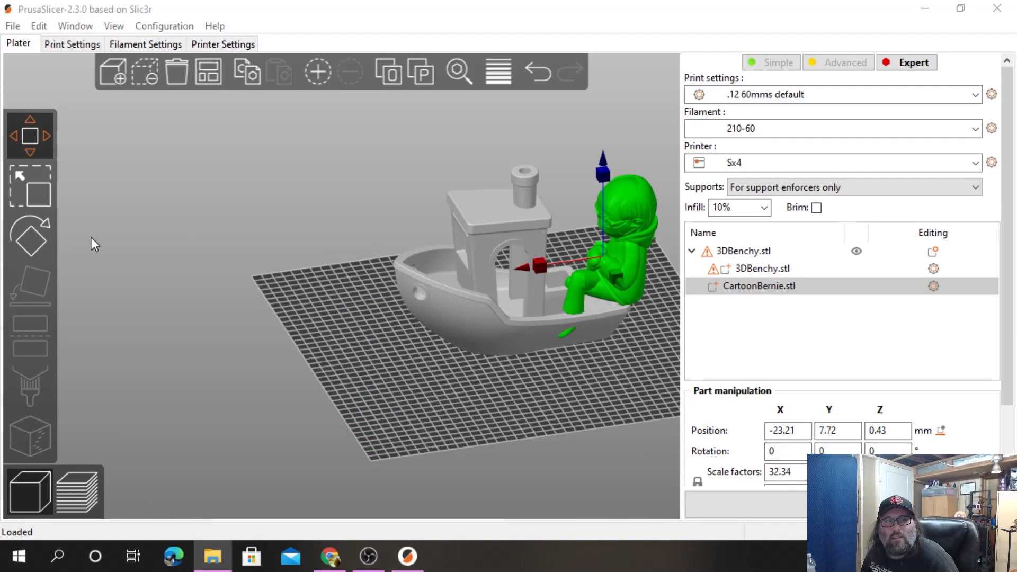
# Rotate the CartoonBernie part 180° about Z and shift it across the boat to about Y -0.4 mm.
pyautogui.click(44, 236)
pyautogui.moveTo(548, 395); pyautogui.dragTo(615, 366)
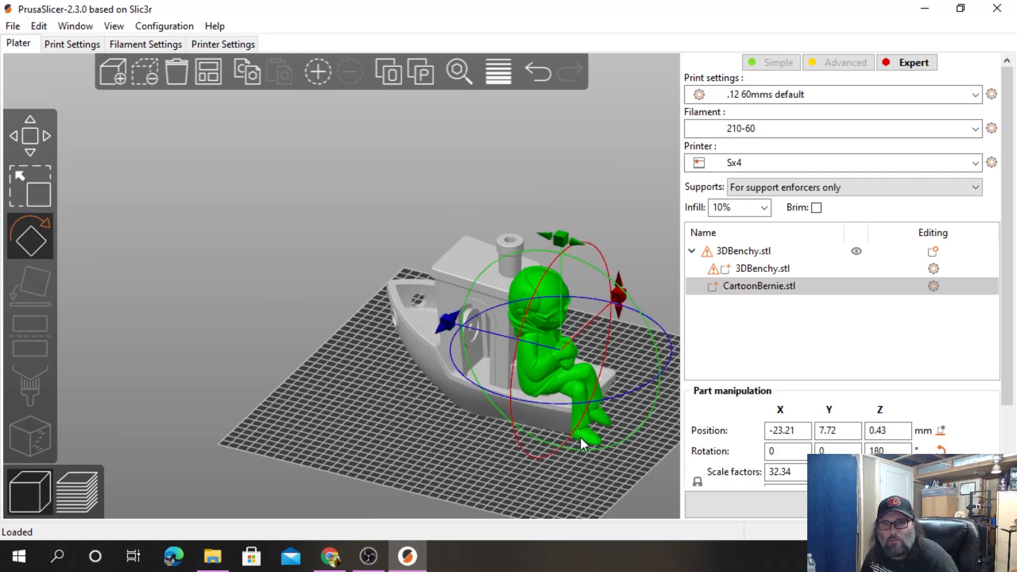
pyautogui.moveTo(583, 437); pyautogui.dragTo(476, 434)
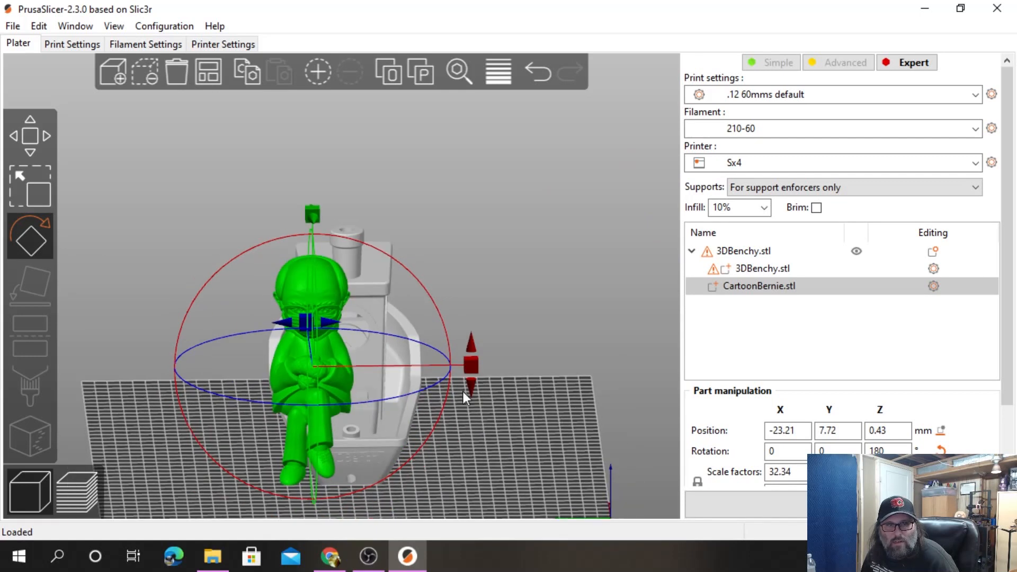
pyautogui.click(52, 137)
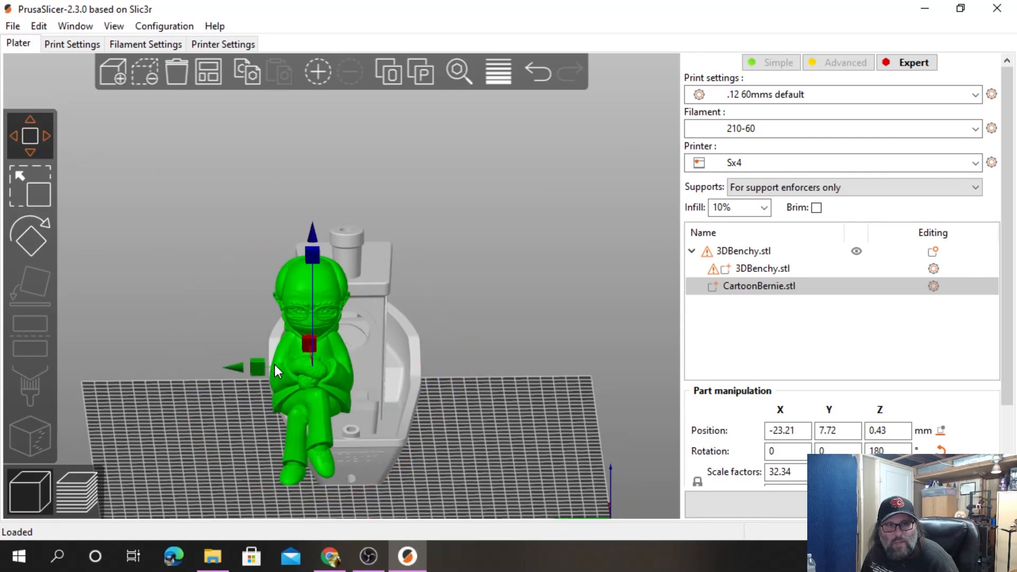
pyautogui.moveTo(250, 371); pyautogui.dragTo(305, 361)
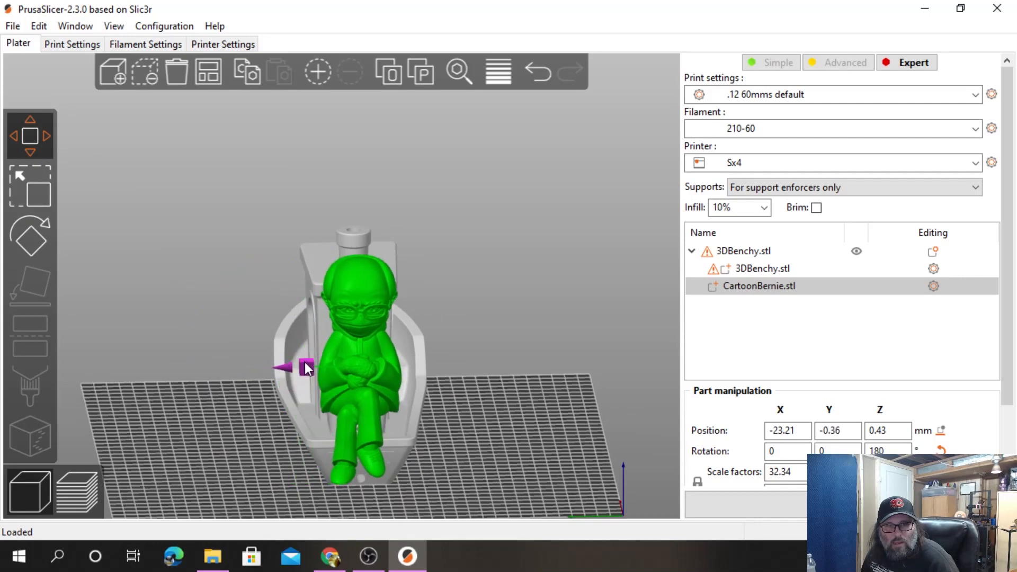
# Scale the CartoonBernie part down uniformly to about 19.4 %.
pyautogui.moveTo(459, 415); pyautogui.dragTo(558, 412)
pyautogui.moveTo(510, 390)
pyautogui.mouseDown()
pyautogui.moveTo(569, 393)
pyautogui.moveTo(515, 393)
pyautogui.mouseUp()
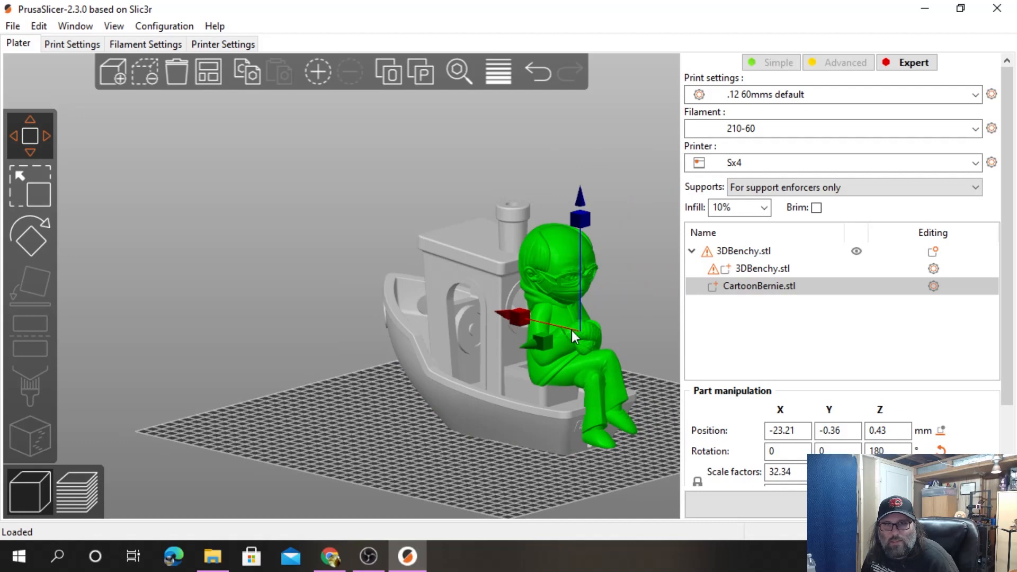
pyautogui.click(40, 182)
pyautogui.moveTo(606, 350); pyautogui.dragTo(512, 300)
# Move the CartoonBernie part toward the cabin to about X -17.6 mm and lower it to about Z -2.5 mm.
pyautogui.click(27, 131)
pyautogui.moveTo(567, 285); pyautogui.dragTo(160, 362)
pyautogui.moveTo(160, 361); pyautogui.dragTo(315, 460, button='middle')
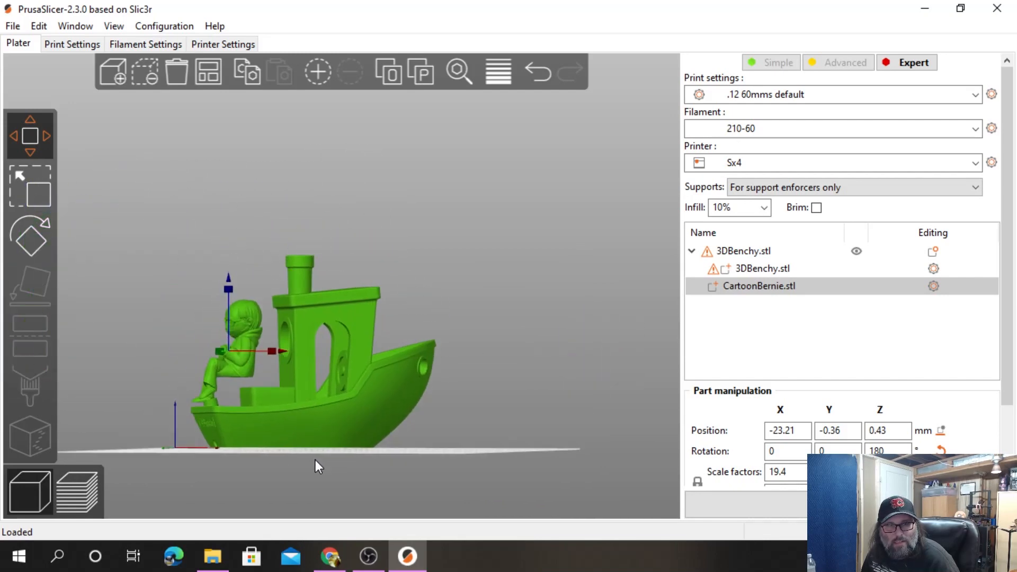
pyautogui.moveTo(265, 365); pyautogui.dragTo(289, 365)
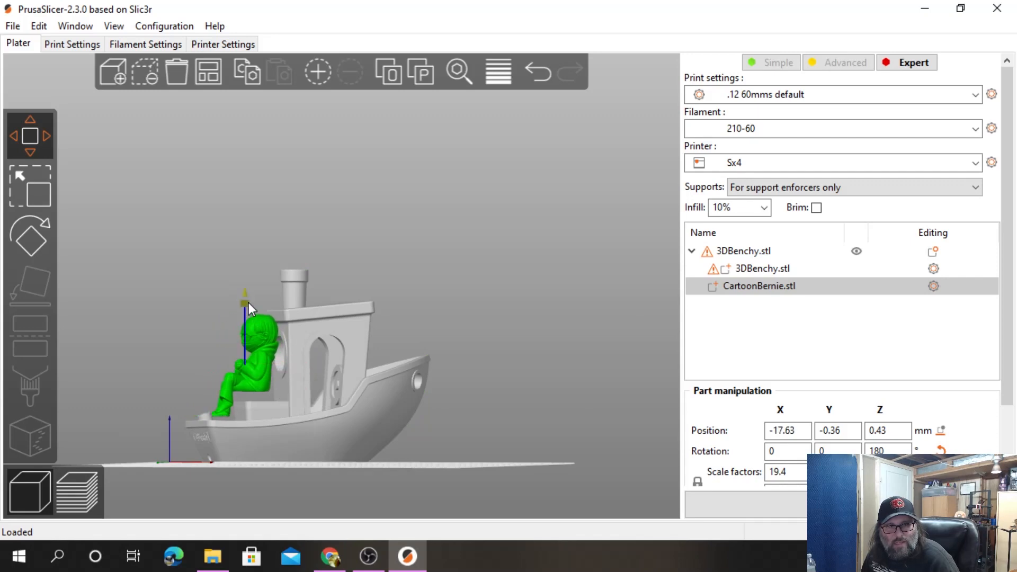
pyautogui.moveTo(247, 303)
pyautogui.mouseDown()
pyautogui.moveTo(243, 327)
pyautogui.moveTo(242, 316)
pyautogui.mouseUp()
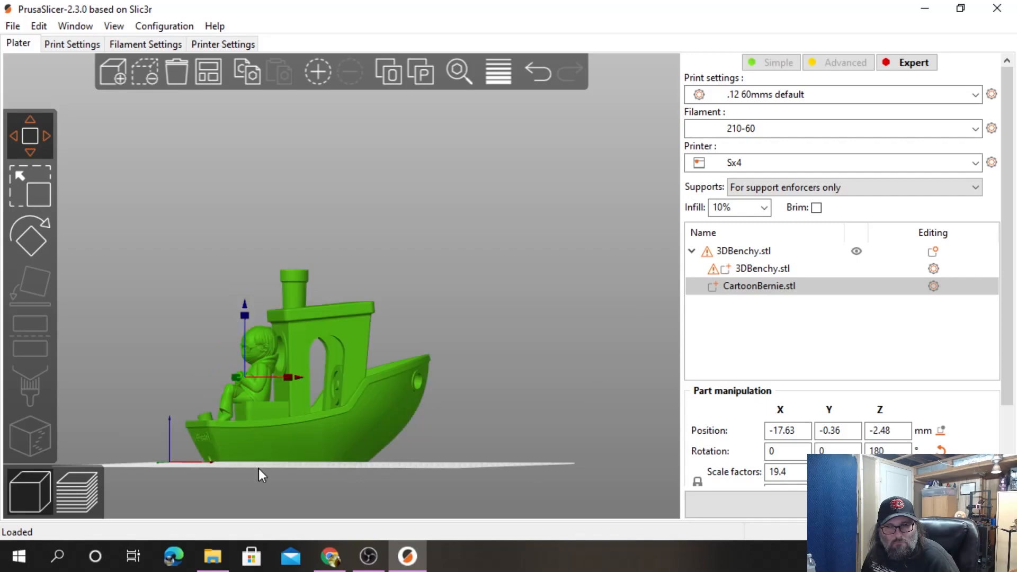
# Lower the CartoonBernie part onto the box seat behind the cabin, to about Z -3.1 mm.
pyautogui.moveTo(258, 468); pyautogui.dragTo(539, 434)
pyautogui.scroll(3, 633, 450)
pyautogui.moveTo(633, 450); pyautogui.dragTo(473, 173)
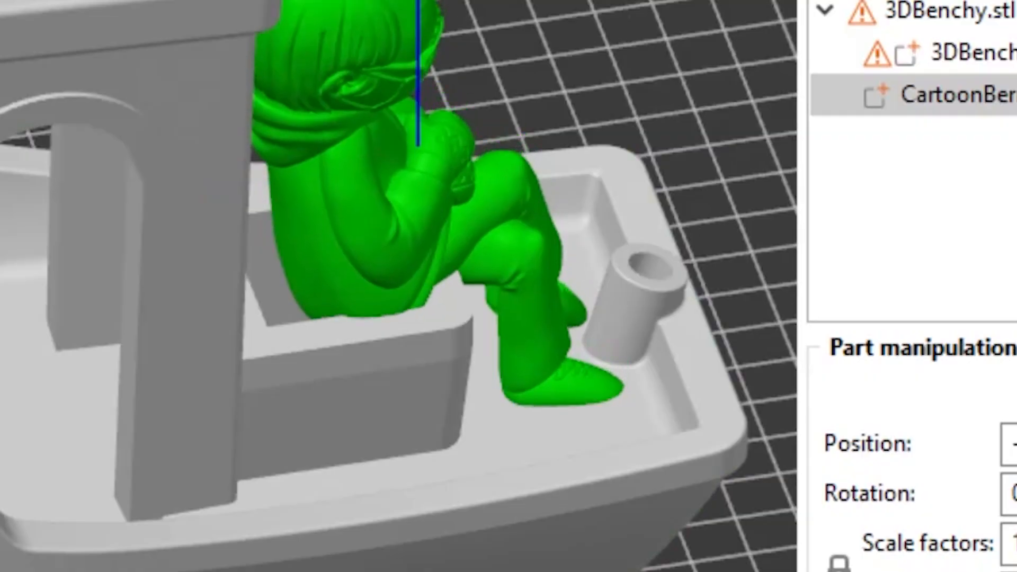
pyautogui.moveTo(418, 14)
pyautogui.mouseDown()
pyautogui.moveTo(417, 0)
pyautogui.moveTo(418, 22)
pyautogui.mouseUp()
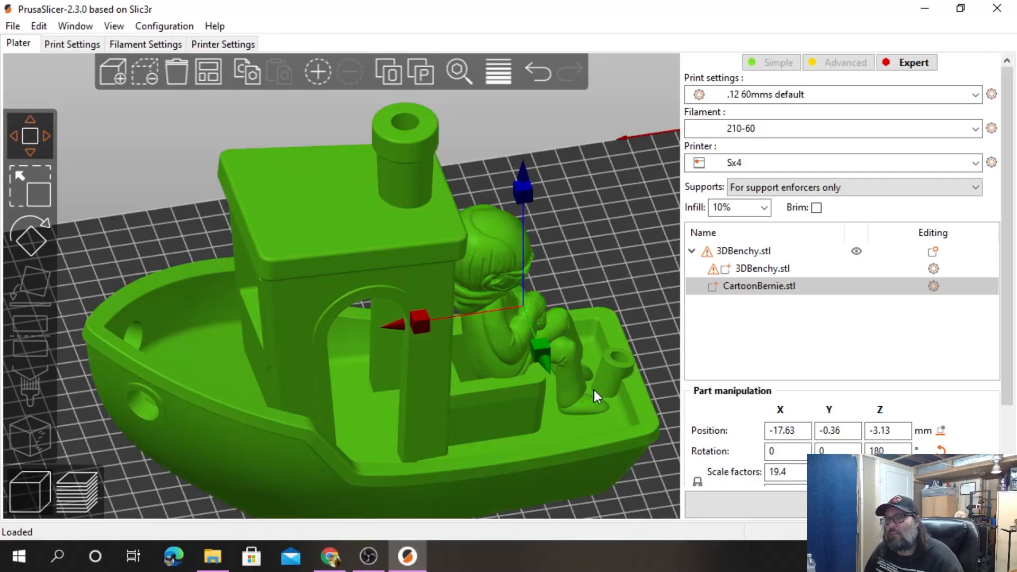
# Check the seated CartoonBernie from several sides and centre it on the seat at about X -17.58 mm and Y -0.16 mm.
pyautogui.moveTo(615, 252); pyautogui.dragTo(513, 246)
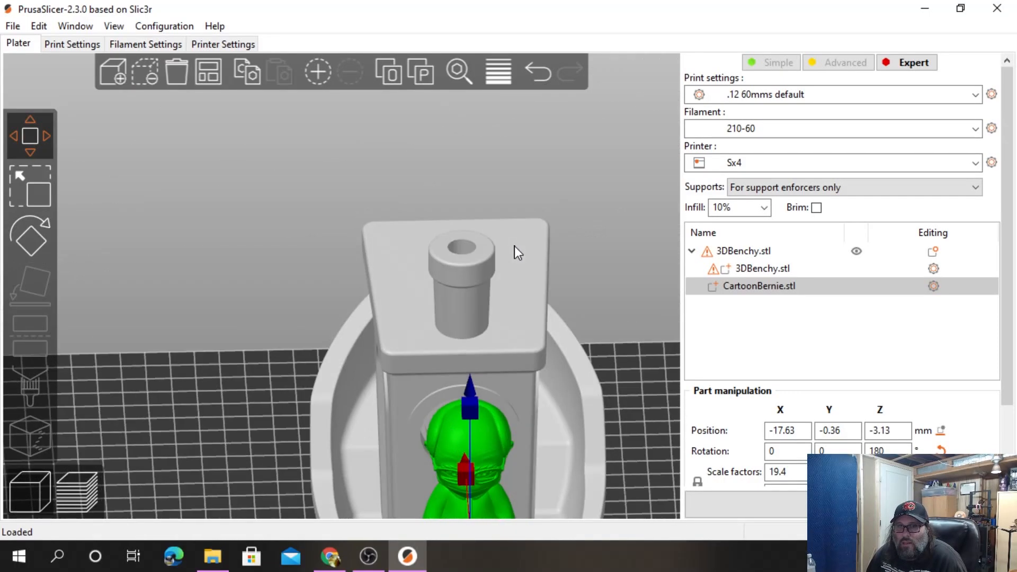
pyautogui.scroll(-7, 494, 306)
pyautogui.moveTo(482, 398); pyautogui.dragTo(389, 418)
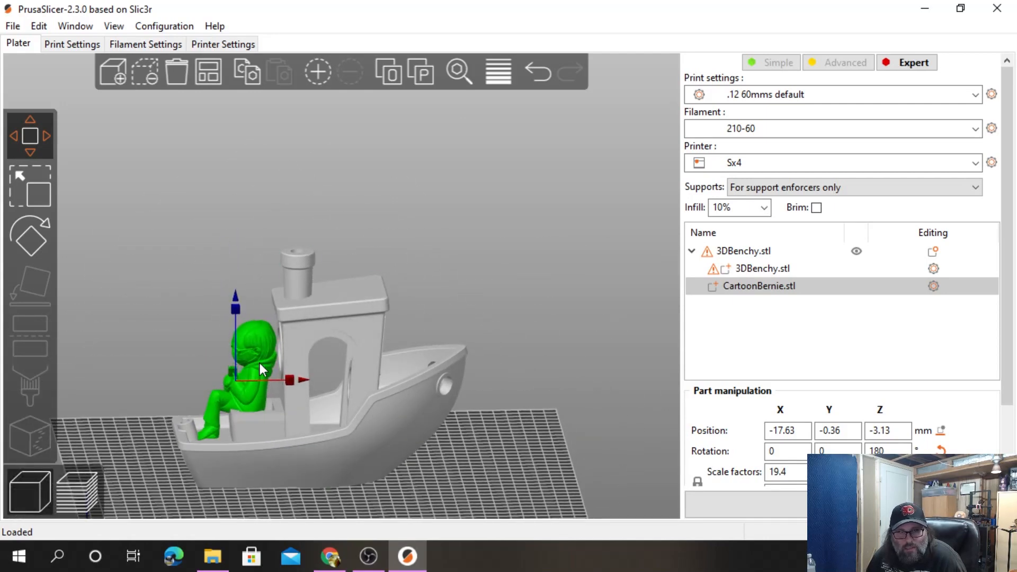
pyautogui.moveTo(353, 475); pyautogui.dragTo(576, 377)
pyautogui.scroll(3, 501, 475)
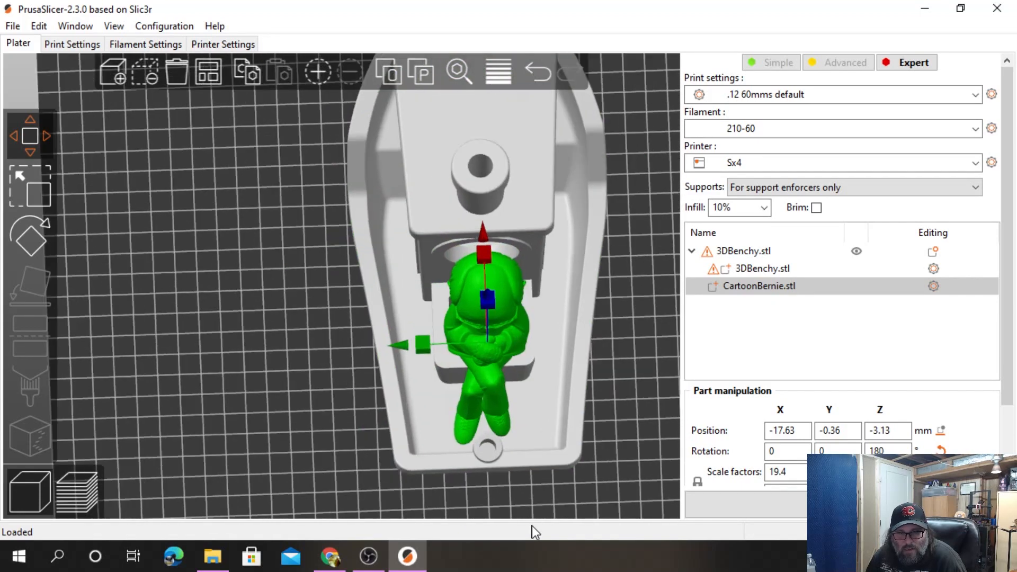
pyautogui.scroll(3, 539, 473)
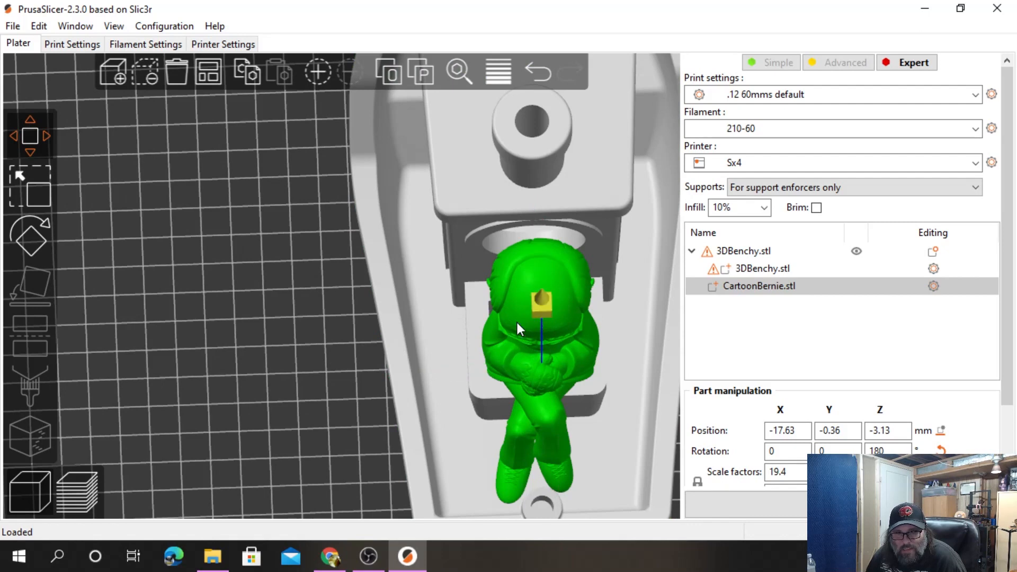
pyautogui.moveTo(443, 364); pyautogui.dragTo(460, 362)
pyautogui.moveTo(535, 252); pyautogui.dragTo(533, 242)
pyautogui.moveTo(451, 361); pyautogui.dragTo(450, 357)
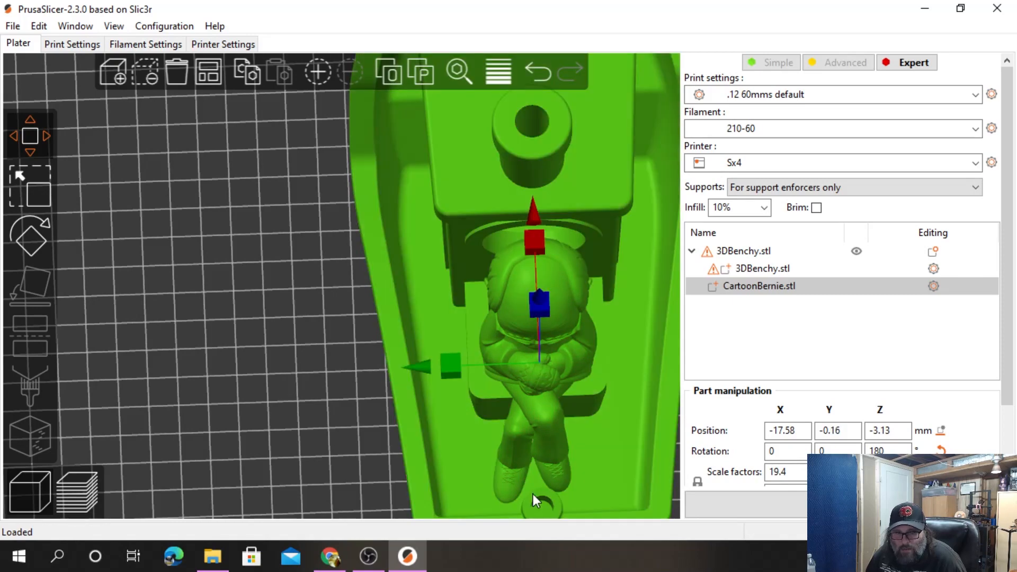
# Add a generic cylinder as a part of the 3DBenchy object.
pyautogui.scroll(-5, 566, 481)
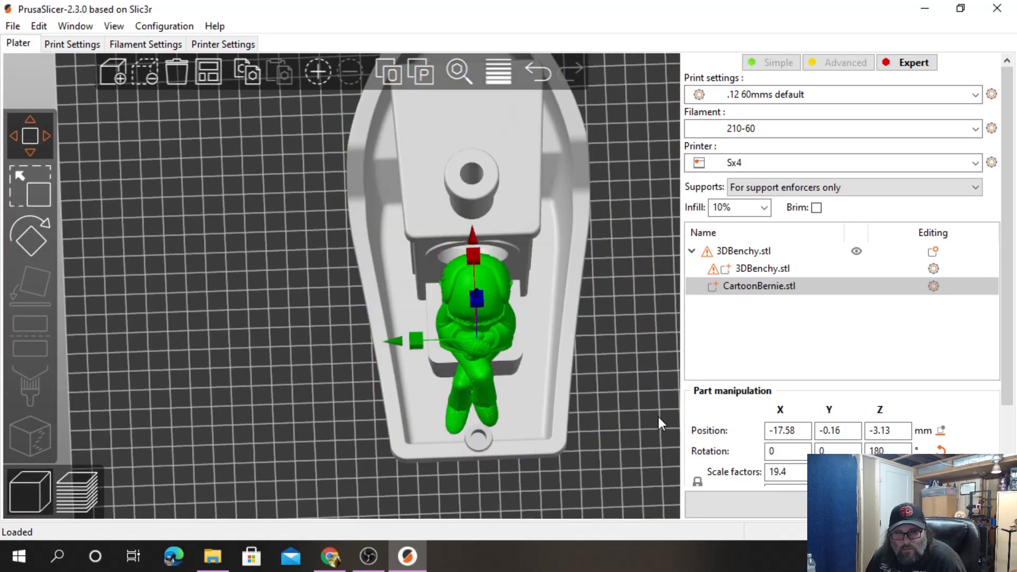
pyautogui.moveTo(628, 438); pyautogui.dragTo(500, 441)
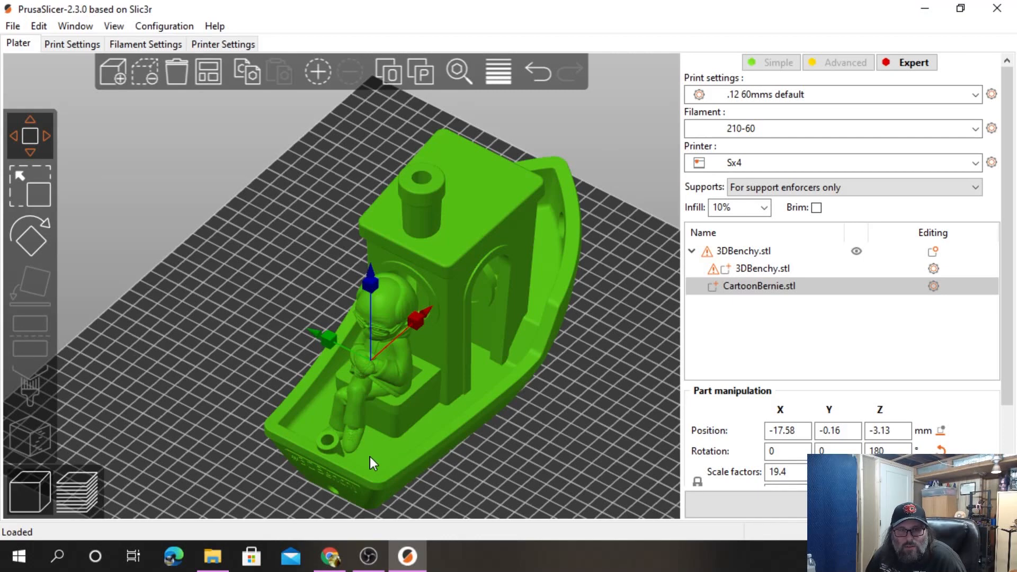
pyautogui.rightClick(370, 457)
pyautogui.moveTo(445, 398)
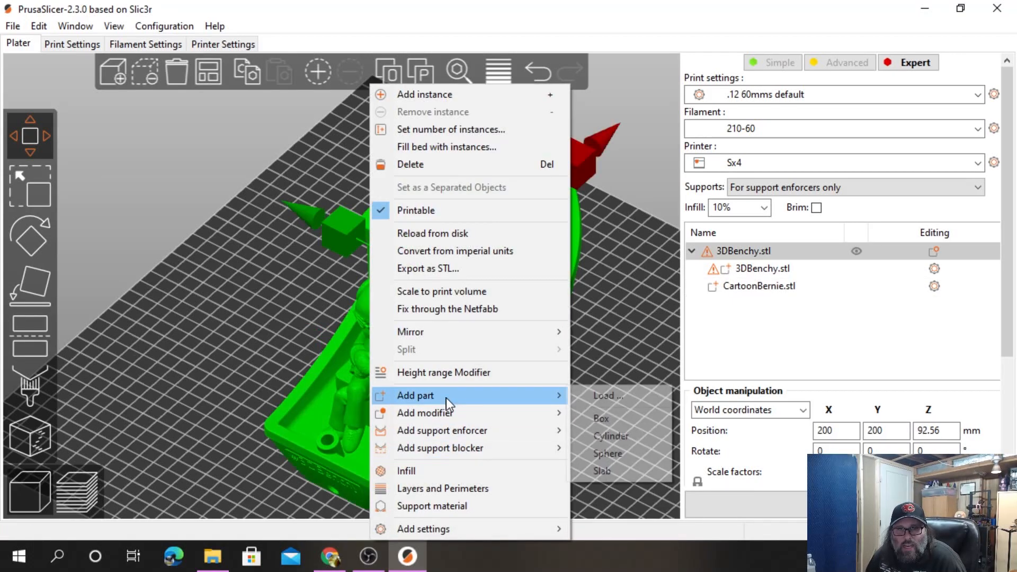
pyautogui.click(602, 432)
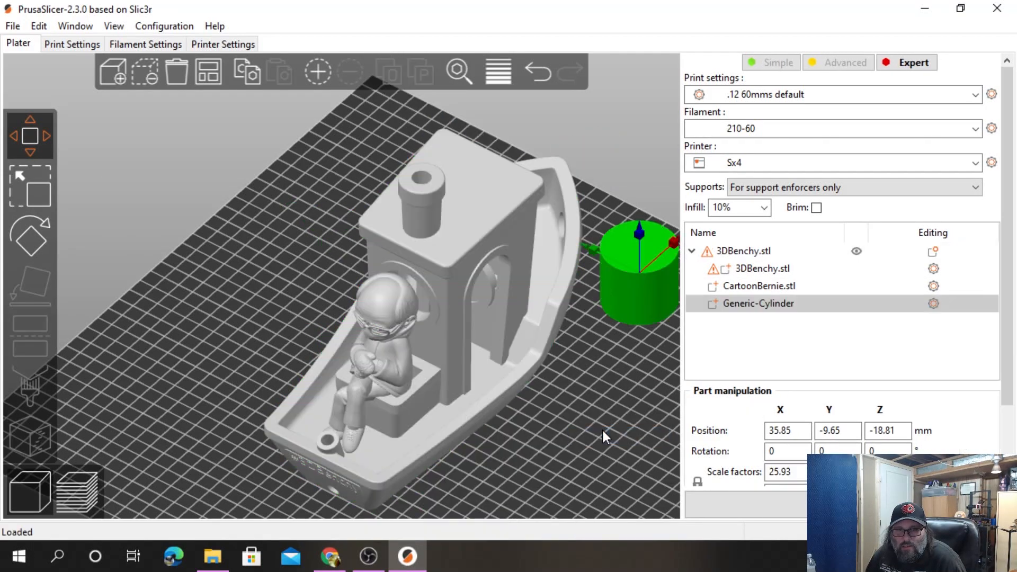
# Scale the cylinder part down uniformly to about 7.1 % and move it beside the hull at about X -6.5 mm and Y -14.4 mm.
pyautogui.moveTo(646, 281); pyautogui.dragTo(576, 361)
pyautogui.click(34, 192)
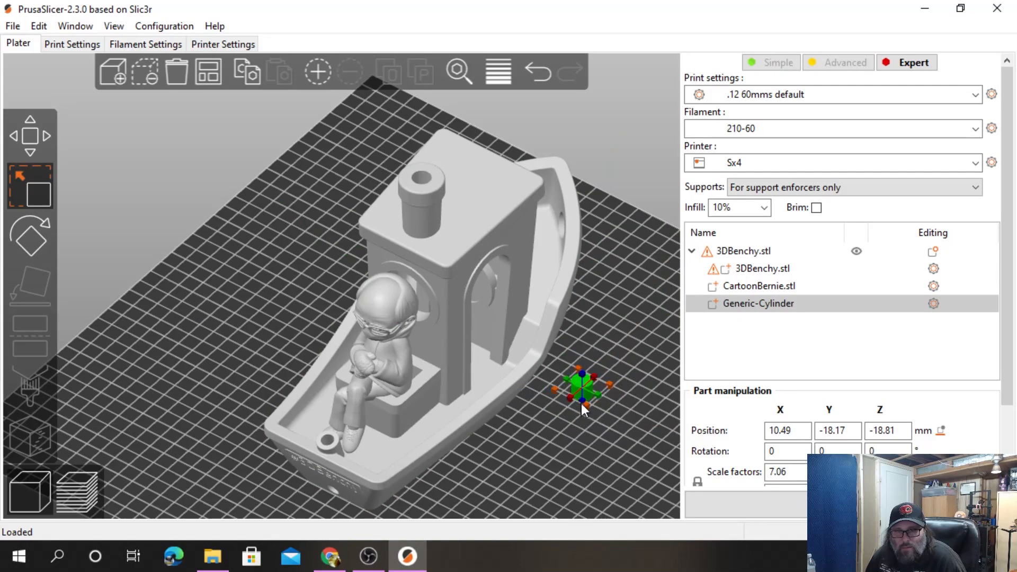
pyautogui.scroll(2, 585, 415)
pyautogui.scroll(2, 605, 452)
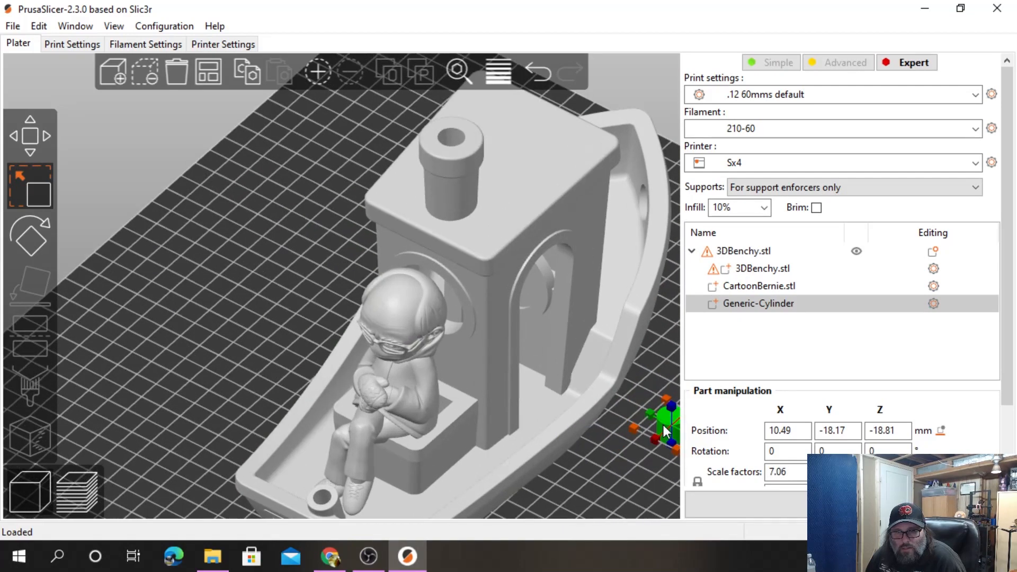
pyautogui.moveTo(666, 432); pyautogui.dragTo(560, 497)
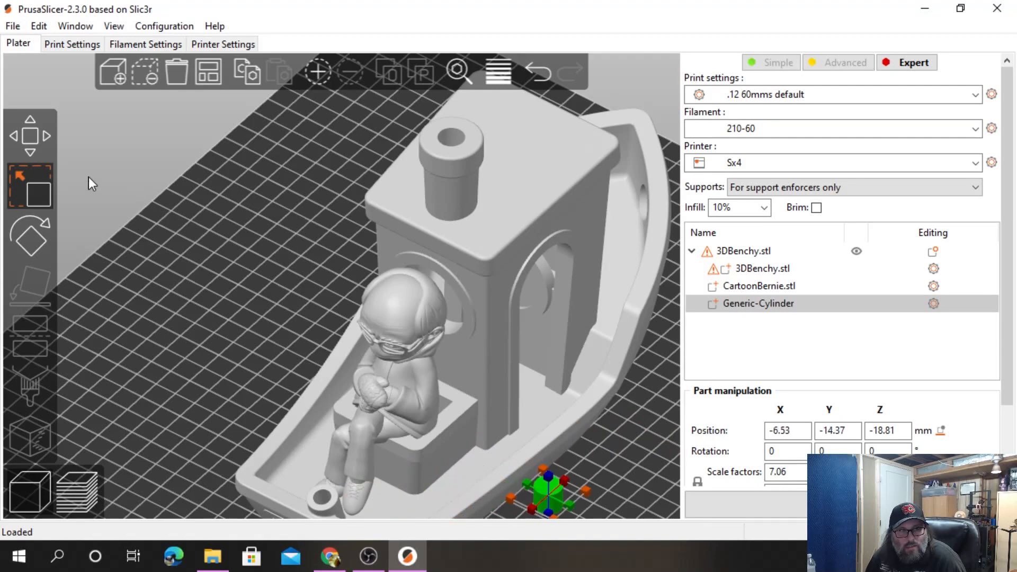
# Raise the cylinder to about Z -9.7 mm and move it over the stern to about X -27.7 mm and Y -4.3 mm.
pyautogui.click(50, 144)
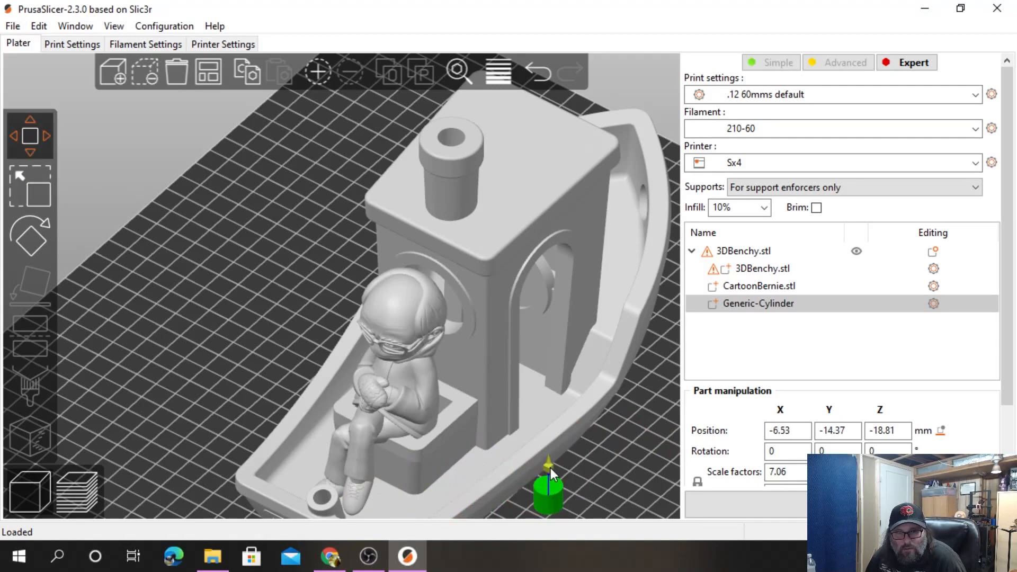
pyautogui.moveTo(551, 468); pyautogui.dragTo(542, 355)
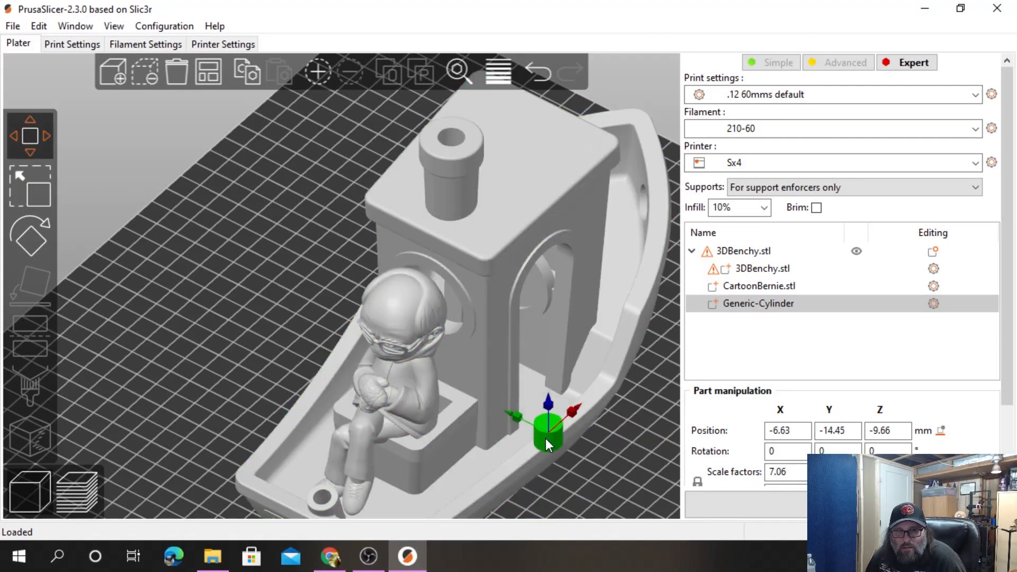
pyautogui.moveTo(544, 436); pyautogui.dragTo(354, 503)
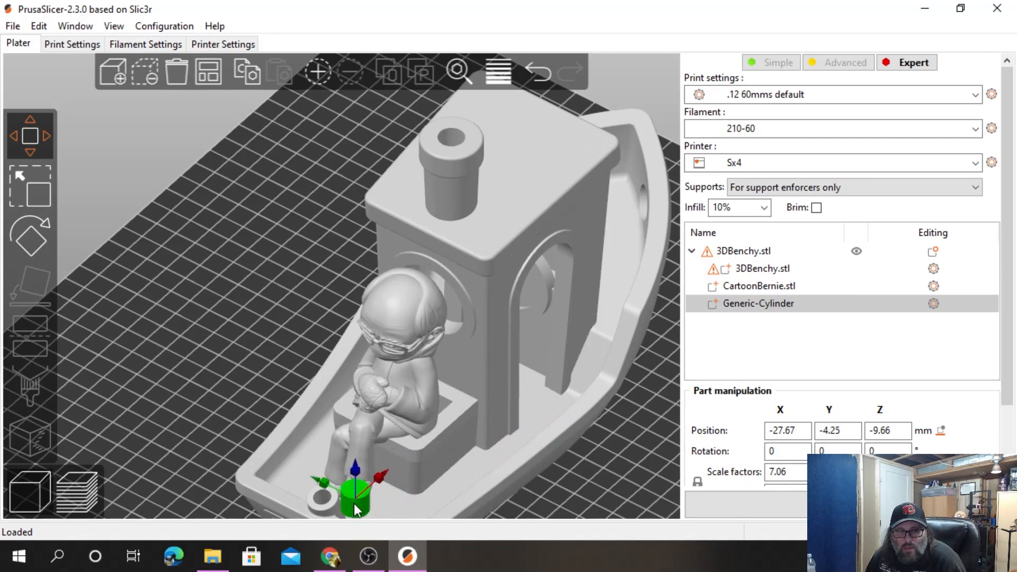
# Position the cylinder under the figure's feet at about X -25.4 mm and Y -1.6 mm, and lower it to Z -16 mm.
pyautogui.scroll(-3, 500, 463)
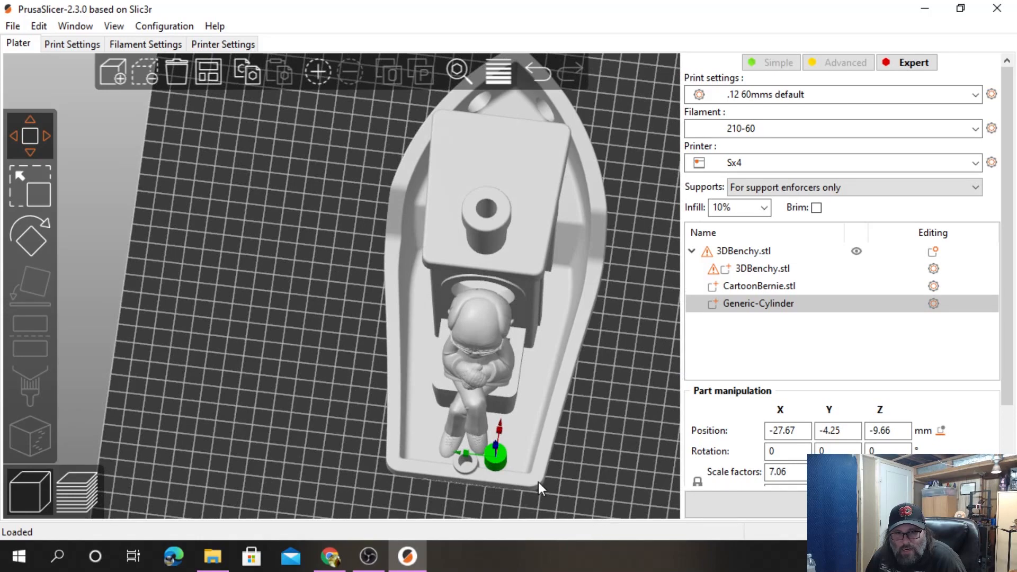
pyautogui.moveTo(538, 482); pyautogui.dragTo(541, 494)
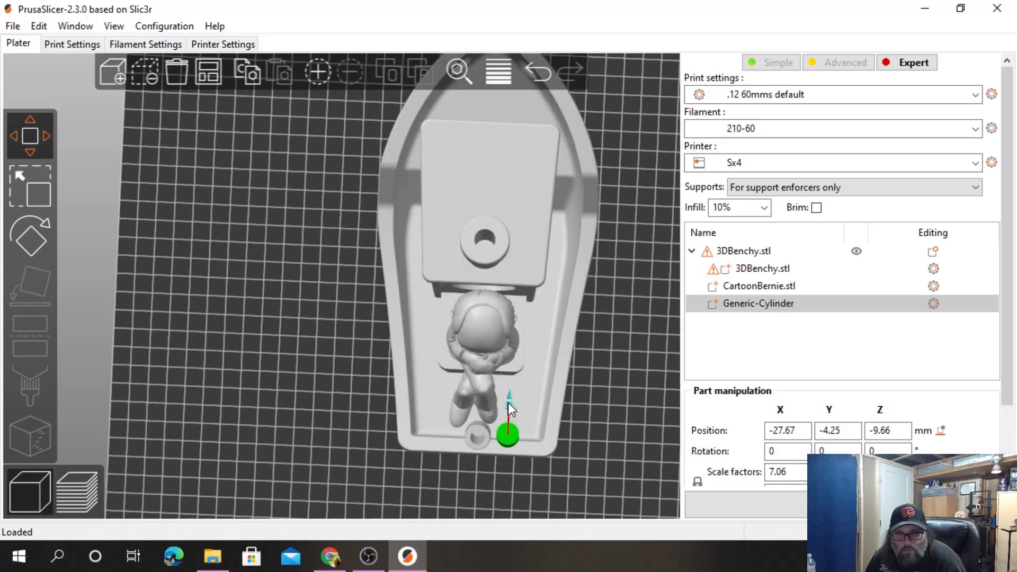
pyautogui.moveTo(508, 408); pyautogui.dragTo(459, 417)
pyautogui.moveTo(580, 414); pyautogui.dragTo(520, 351)
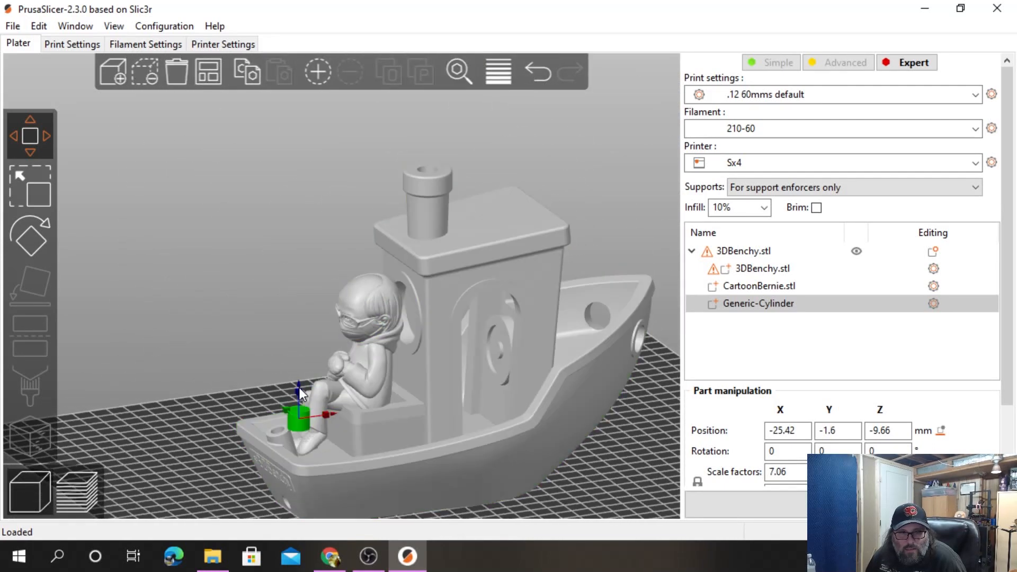
pyautogui.moveTo(301, 392); pyautogui.dragTo(306, 440)
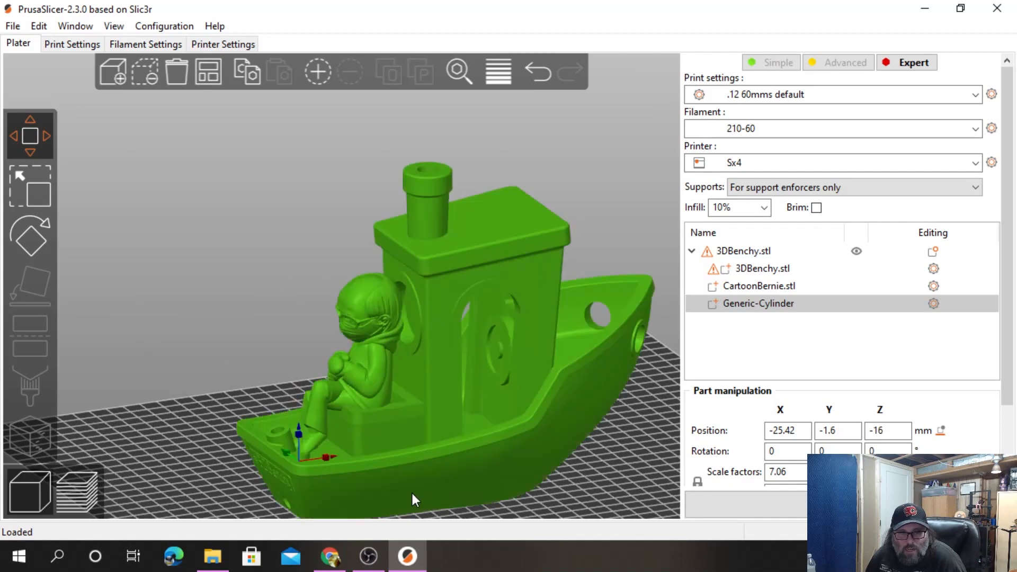
# Fine-tune the height of the cylinder under the figure's feet to about Z -16.05 mm.
pyautogui.moveTo(638, 478); pyautogui.dragTo(615, 489)
pyautogui.scroll(3, 247, 479)
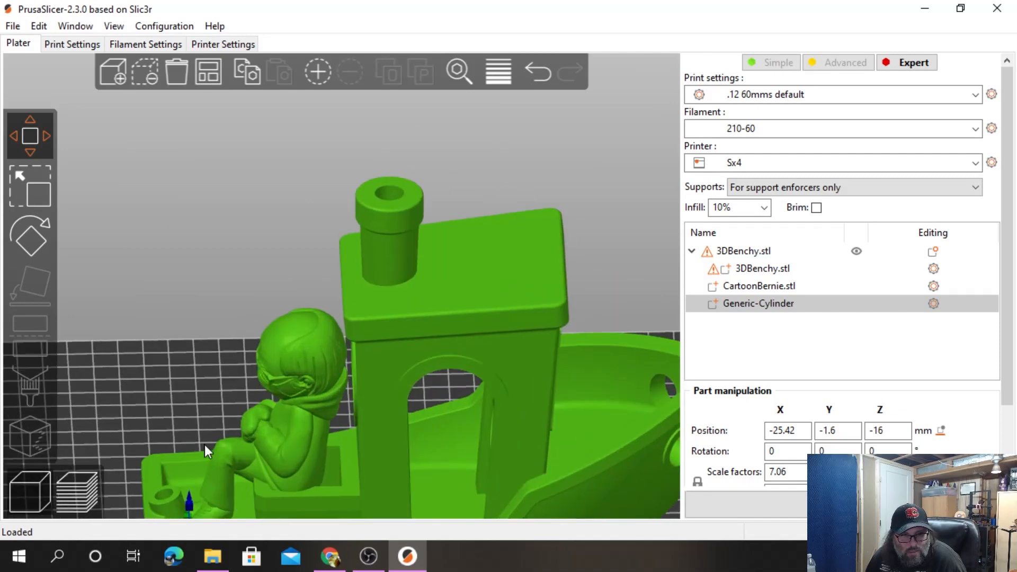
pyautogui.moveTo(189, 393); pyautogui.dragTo(291, 95, button='right')
pyautogui.moveTo(240, 431); pyautogui.dragTo(231, 466, button='right')
pyautogui.moveTo(230, 446); pyautogui.dragTo(224, 462)
pyautogui.scroll(4, 233, 397)
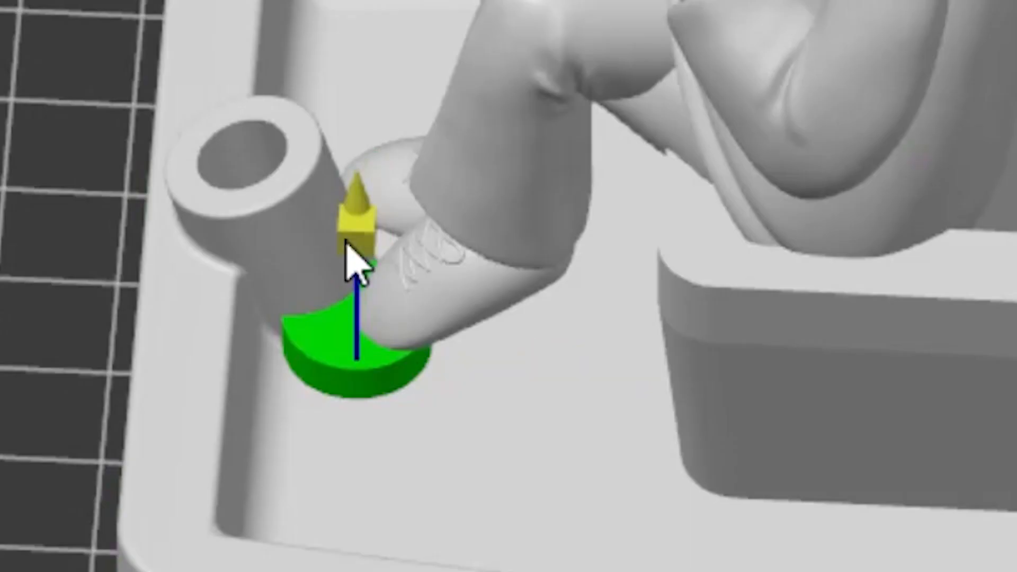
pyautogui.moveTo(199, 349); pyautogui.dragTo(191, 370)
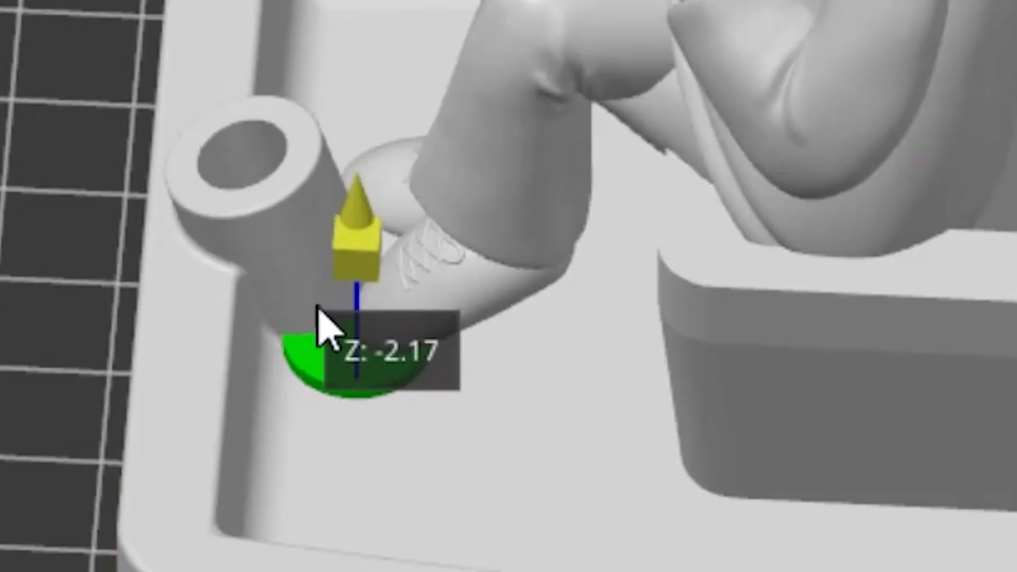
pyautogui.moveTo(322, 323); pyautogui.dragTo(334, 245)
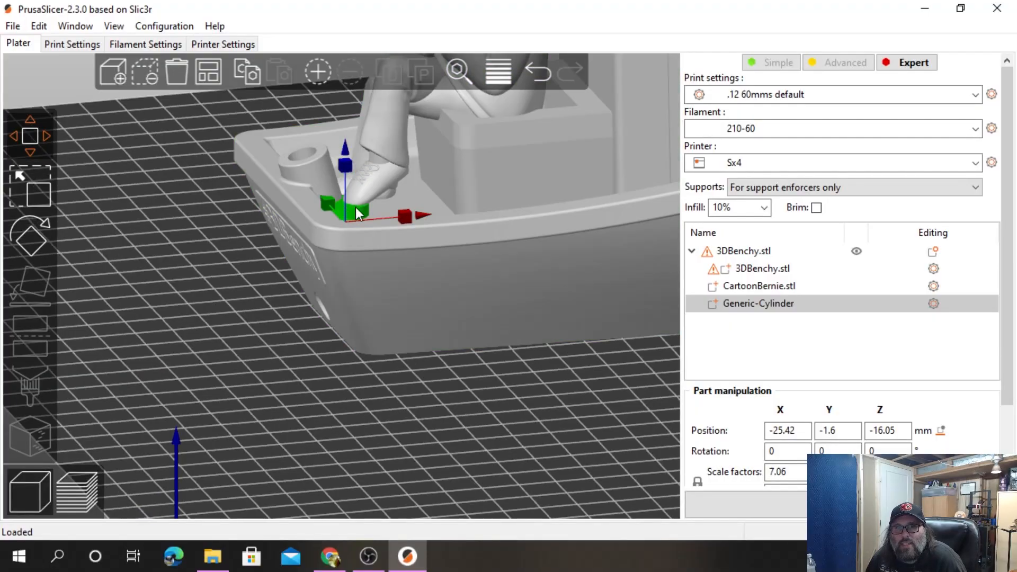
# Add a generic box as a part of the 3DBenchy object.
pyautogui.moveTo(399, 194); pyautogui.dragTo(431, 261)
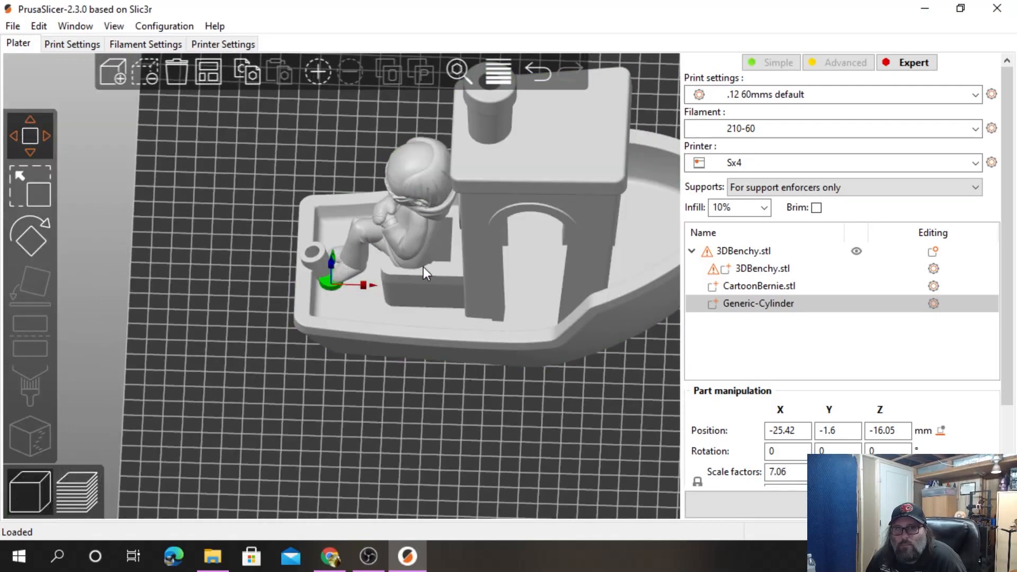
pyautogui.scroll(5, 456, 256)
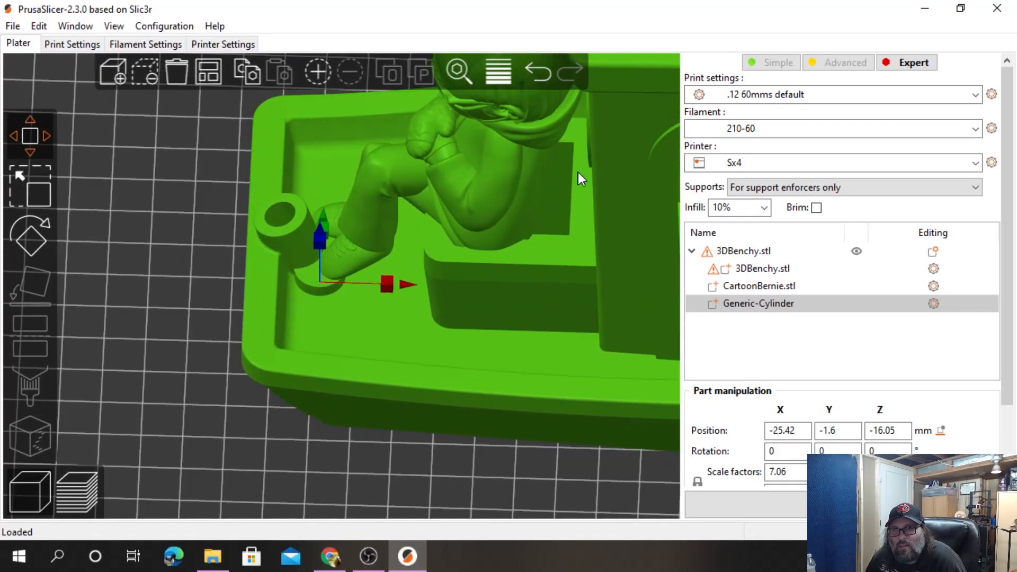
pyautogui.moveTo(571, 449); pyautogui.dragTo(574, 458)
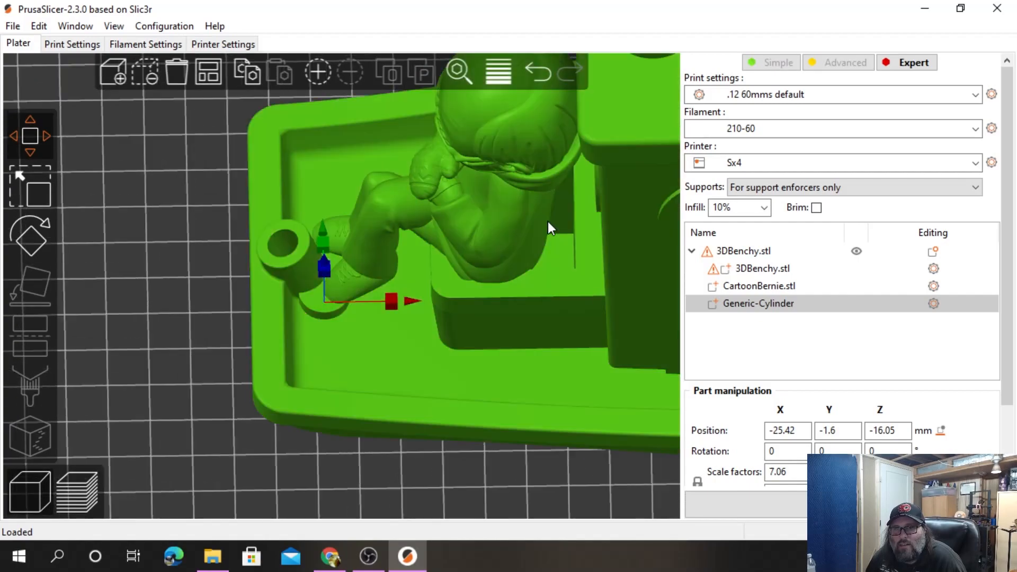
pyautogui.scroll(-5, 392, 415)
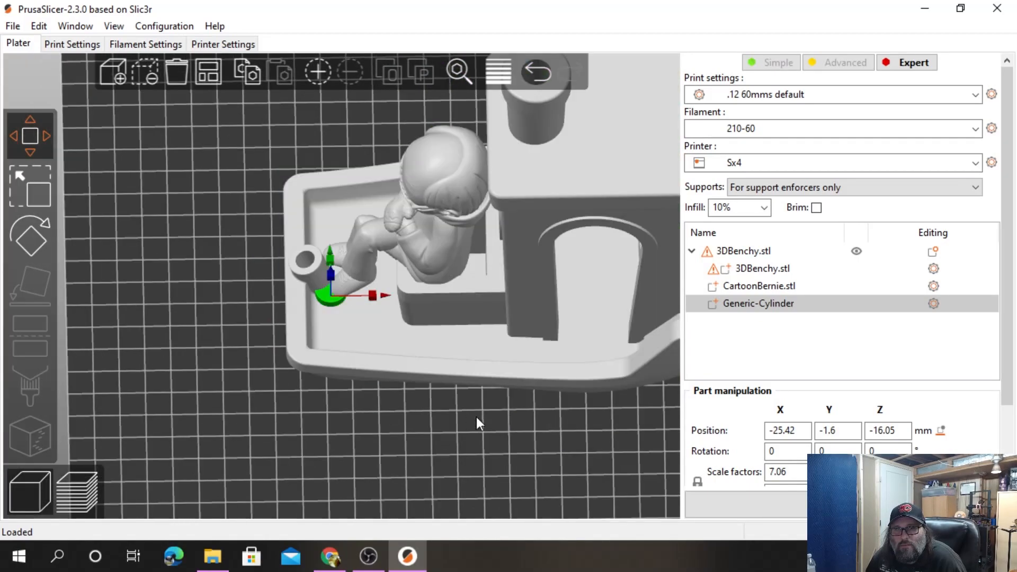
pyautogui.moveTo(475, 417); pyautogui.dragTo(506, 339)
pyautogui.moveTo(524, 279); pyautogui.dragTo(471, 353)
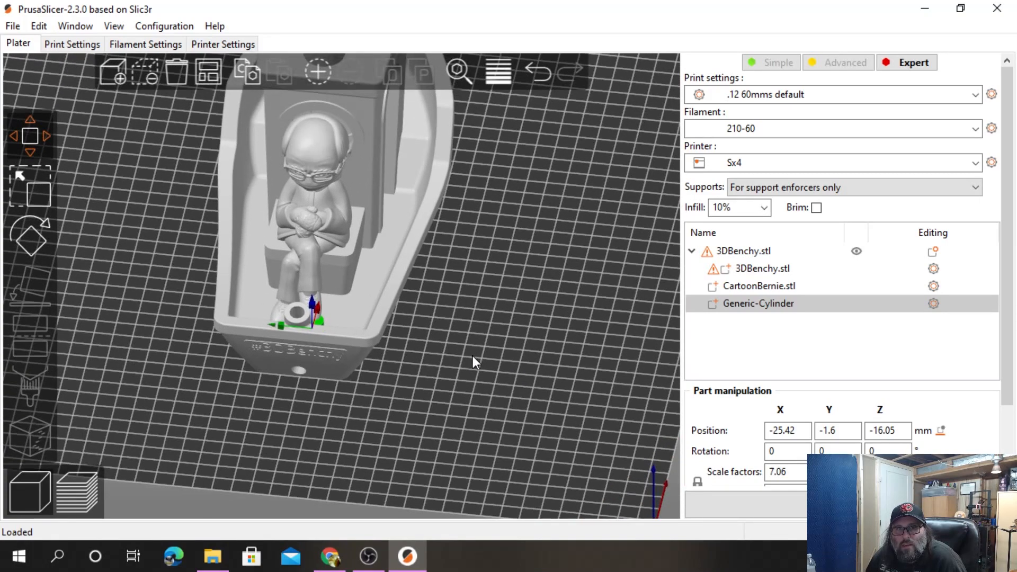
pyautogui.rightClick(382, 255)
pyautogui.moveTo(449, 393)
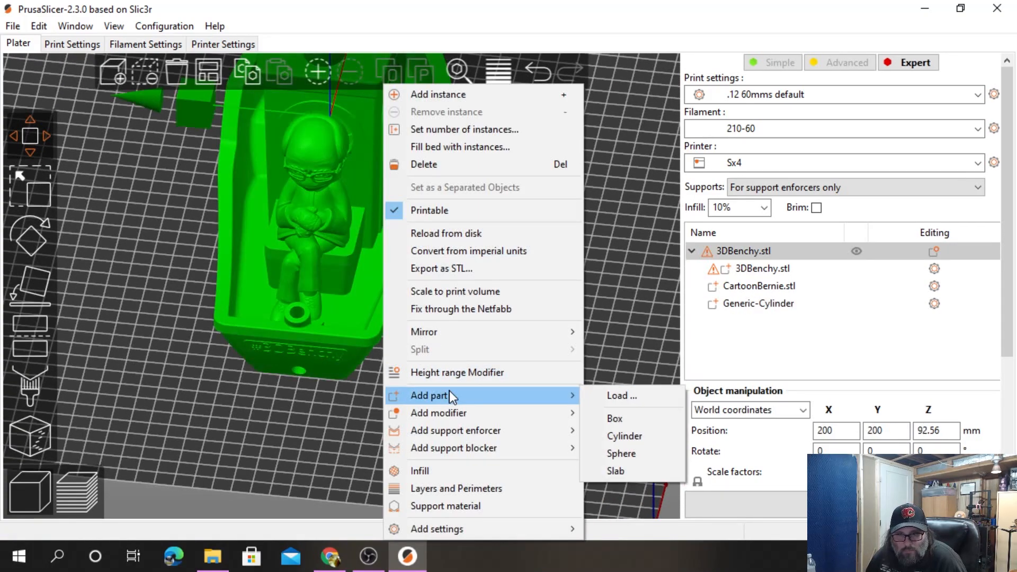
pyautogui.click(628, 414)
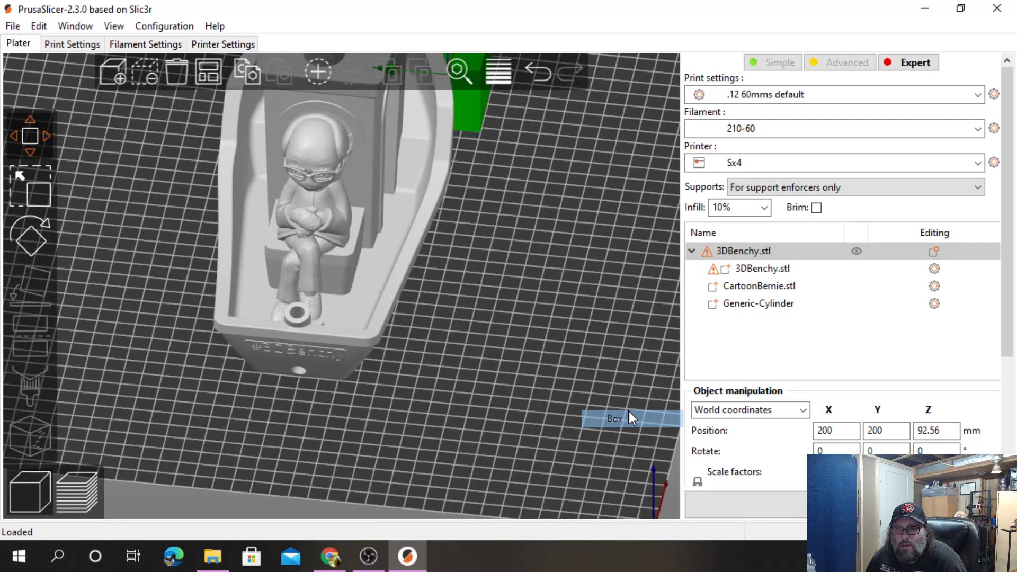
# Scale the box to about 25.9 % and move it into the seat behind the figure at about X -10.6, Y -0.4, Z -13.4 mm.
pyautogui.moveTo(486, 125); pyautogui.dragTo(347, 312)
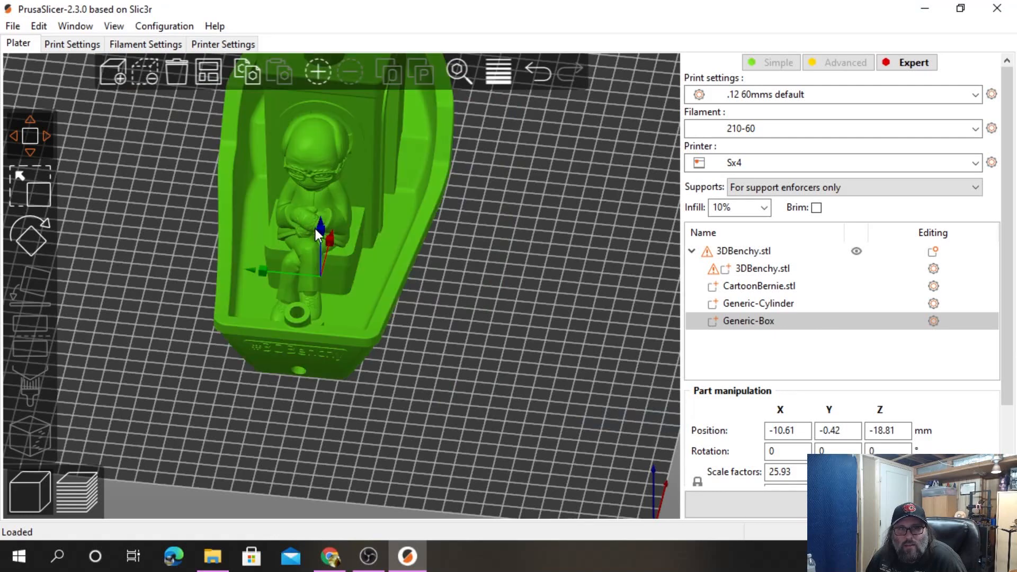
pyautogui.moveTo(319, 234); pyautogui.dragTo(319, 179)
pyautogui.moveTo(526, 215); pyautogui.dragTo(354, 287)
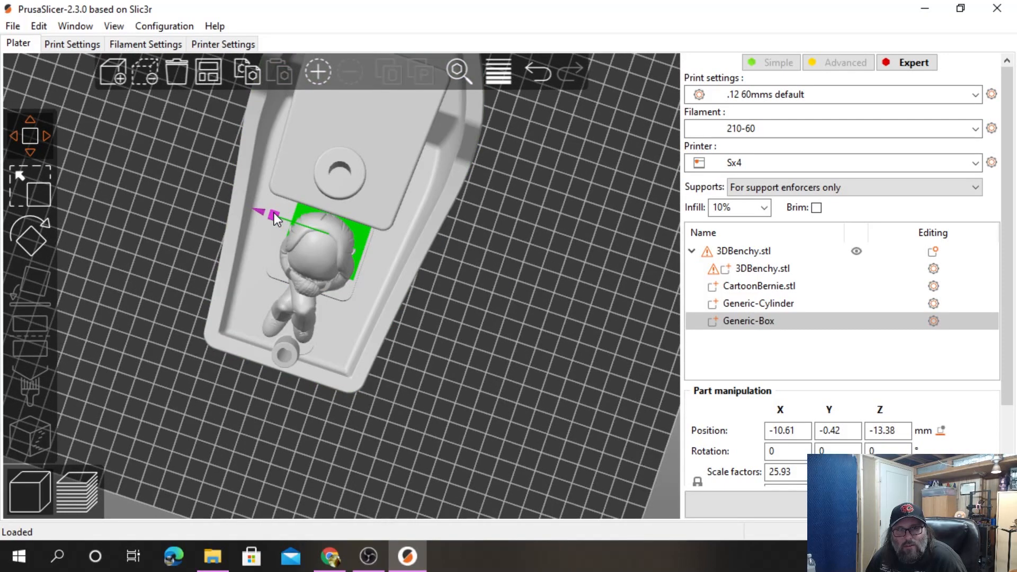
pyautogui.moveTo(274, 212); pyautogui.dragTo(278, 212)
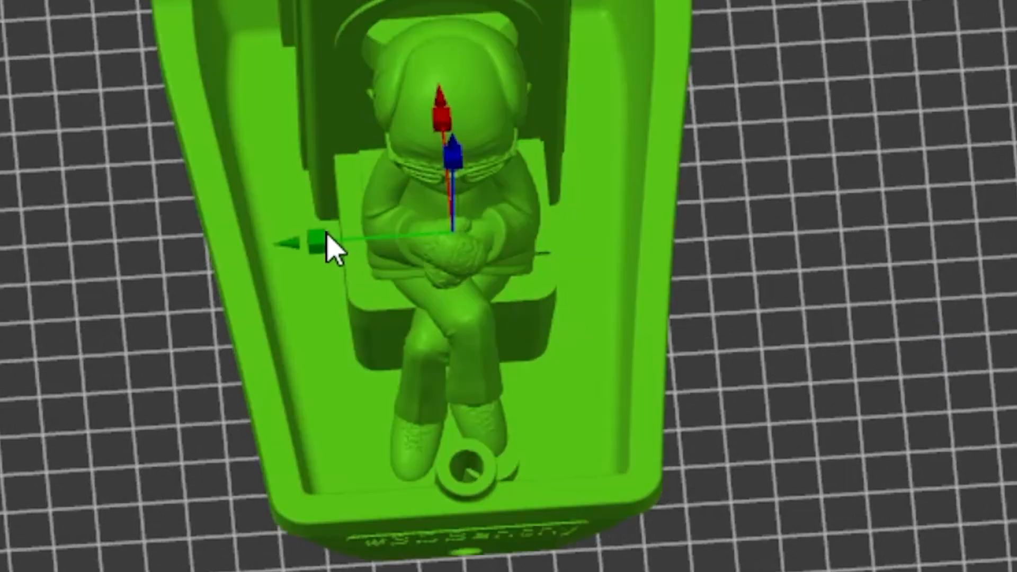
pyautogui.moveTo(326, 235)
pyautogui.mouseDown()
pyautogui.moveTo(305, 237)
pyautogui.moveTo(319, 236)
pyautogui.mouseUp()
pyautogui.moveTo(462, 263); pyautogui.dragTo(396, 251)
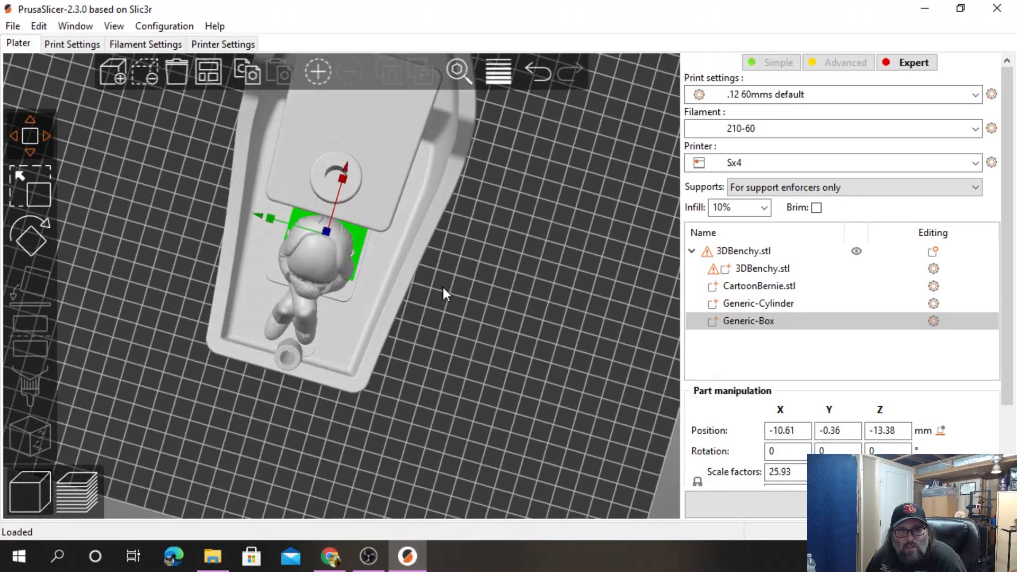
# Adjust the box's height to about Z -13.7 mm so its top sits just above the seat beneath the figure.
pyautogui.press('3')
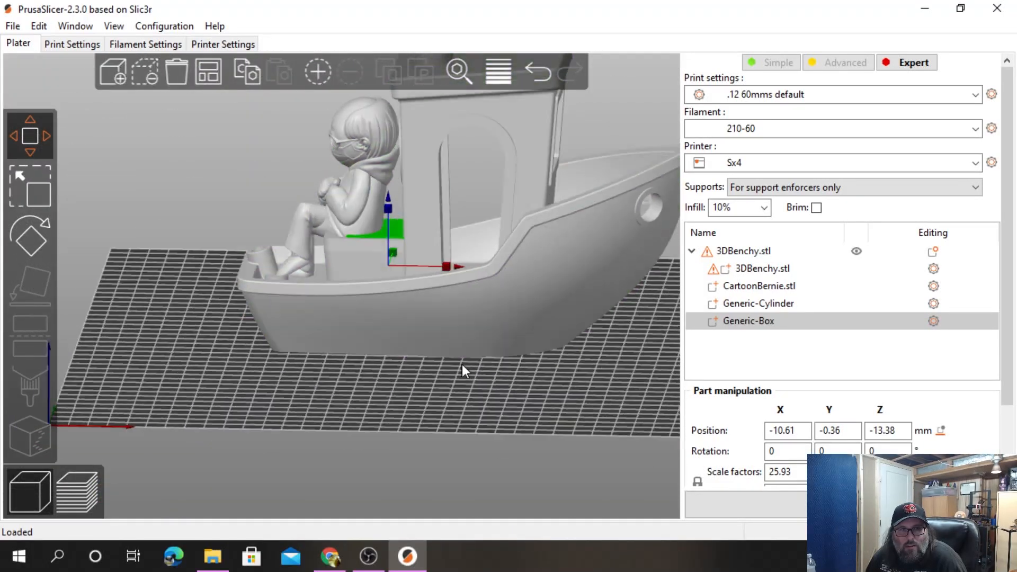
pyautogui.moveTo(386, 213); pyautogui.dragTo(383, 217)
pyautogui.scroll(5, 411, 224)
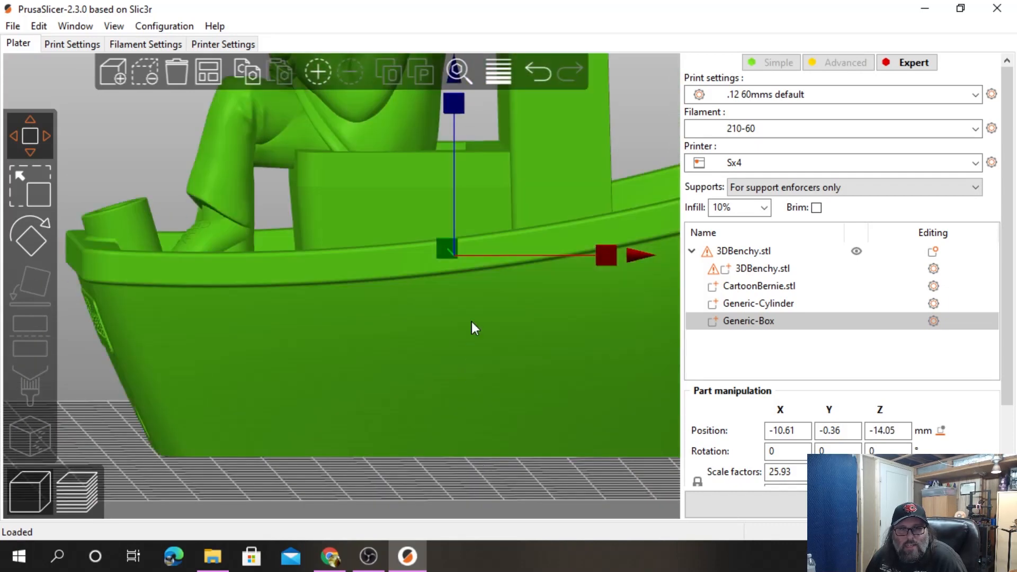
pyautogui.moveTo(481, 217); pyautogui.dragTo(482, 400, button='middle')
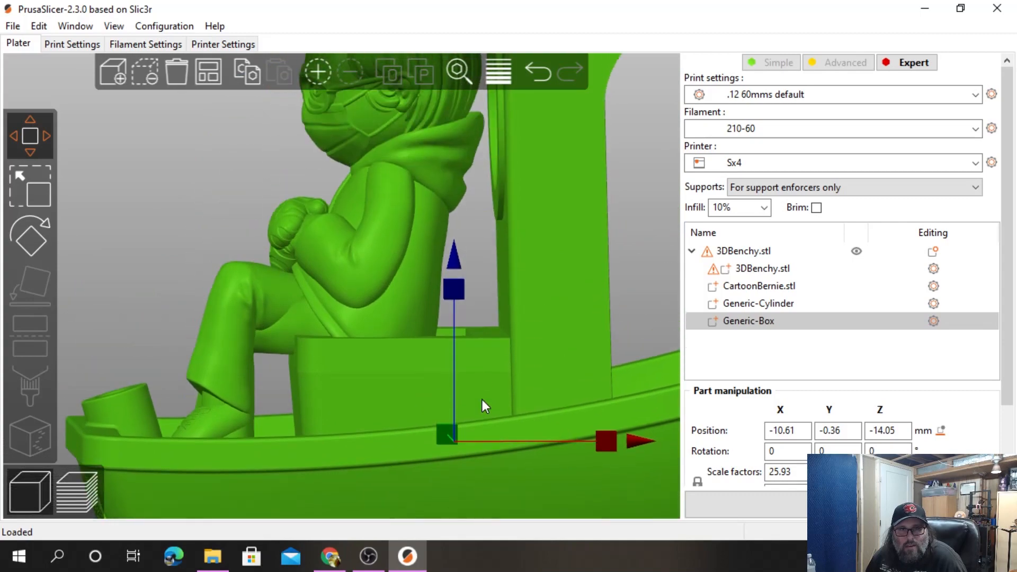
pyautogui.moveTo(458, 296); pyautogui.dragTo(457, 282)
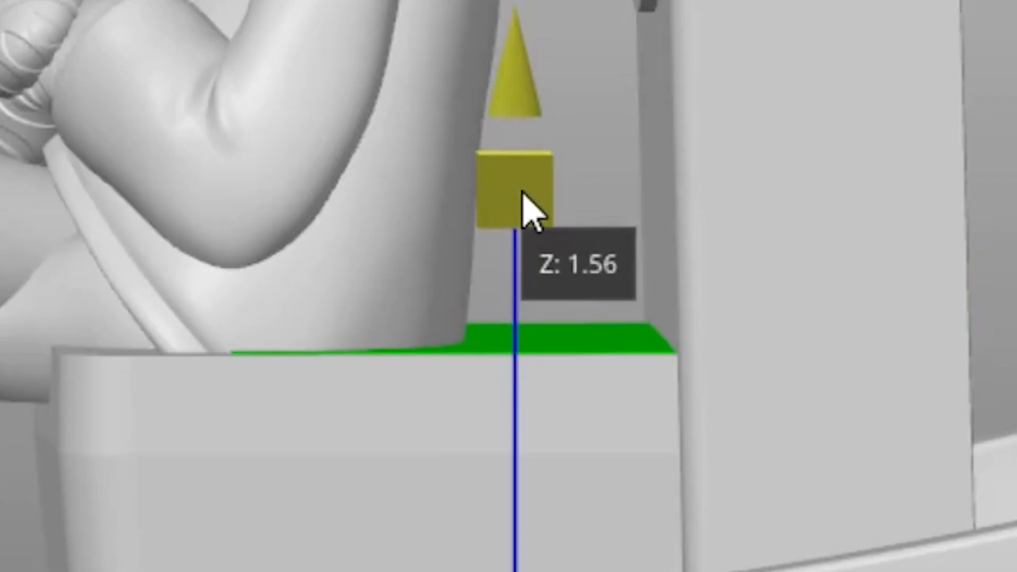
pyautogui.moveTo(523, 193)
pyautogui.mouseDown()
pyautogui.moveTo(523, 203)
pyautogui.moveTo(518, 188)
pyautogui.mouseUp()
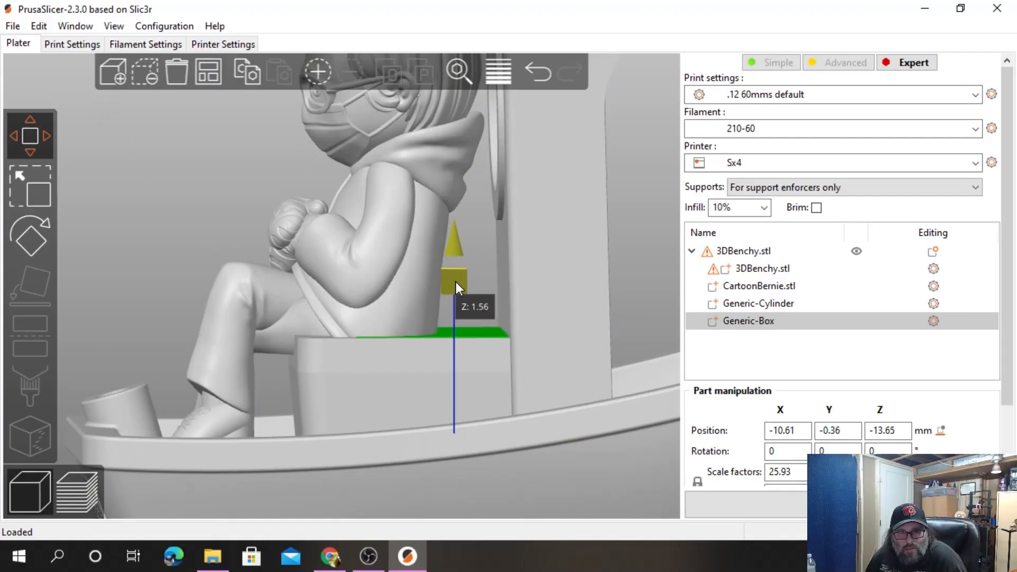
pyautogui.moveTo(455, 286); pyautogui.dragTo(455, 282)
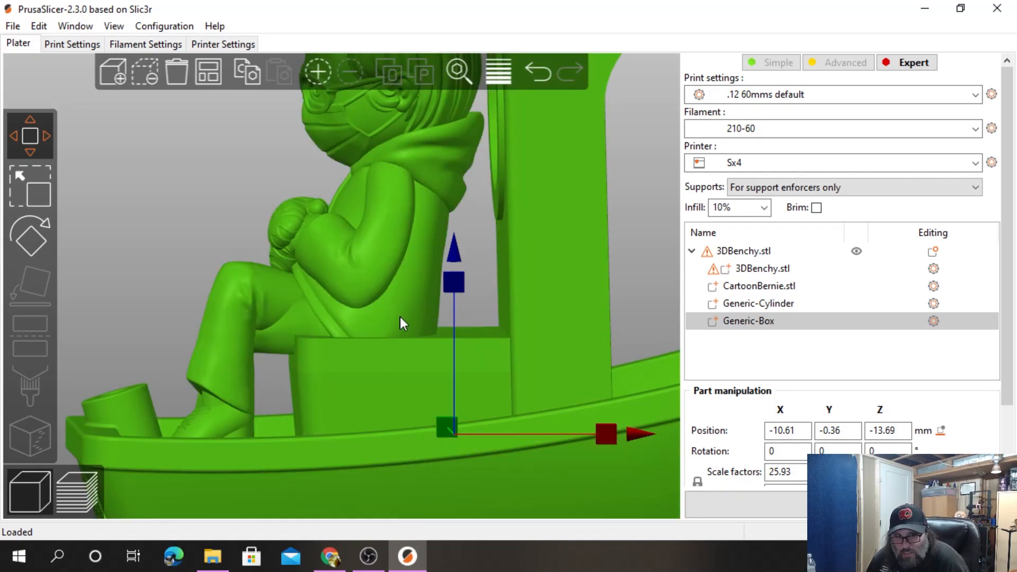
# Slice the combined boat and figure and show the layer preview.
pyautogui.scroll(-5, 212, 403)
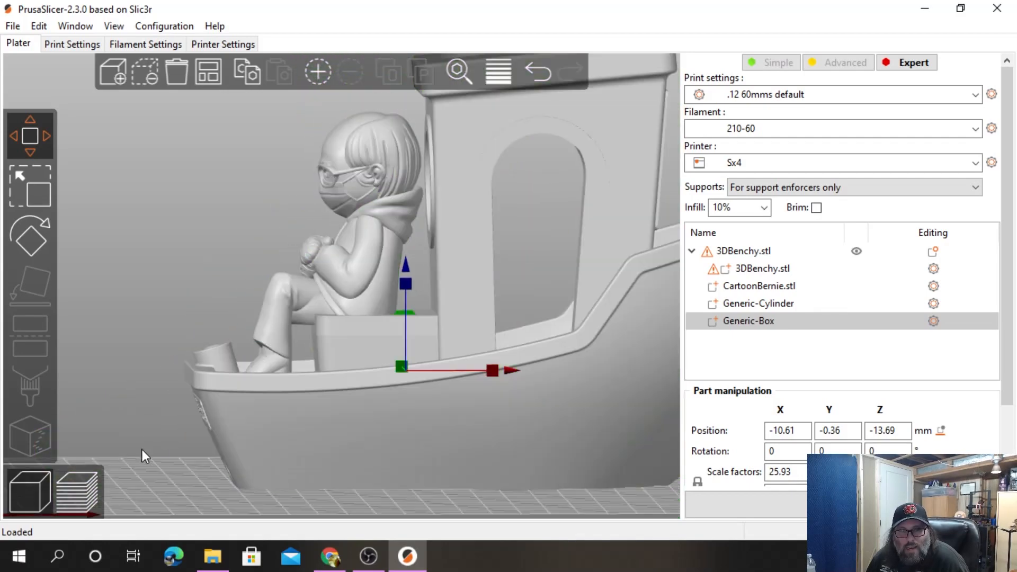
pyautogui.scroll(-3, 160, 438)
pyautogui.moveTo(215, 432); pyautogui.dragTo(374, 487)
pyautogui.press('Tab')
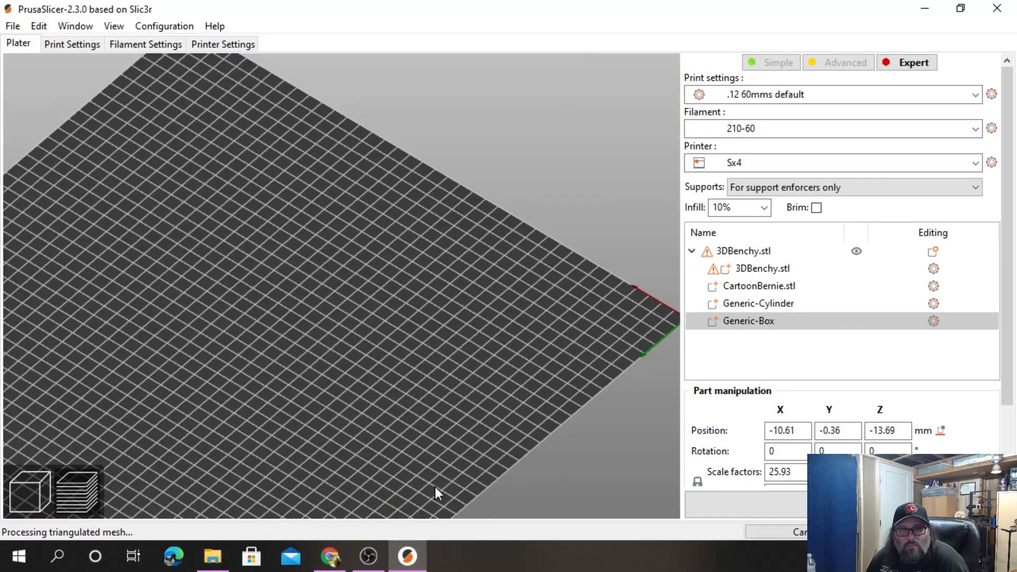
pyautogui.scroll(-5, 280, 363)
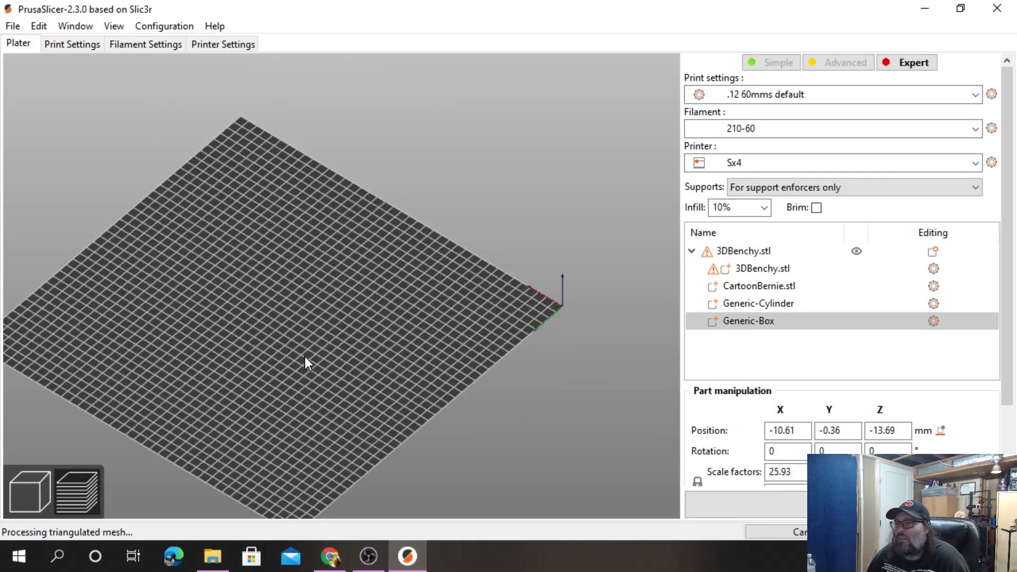
pyautogui.moveTo(465, 360); pyautogui.dragTo(326, 352)
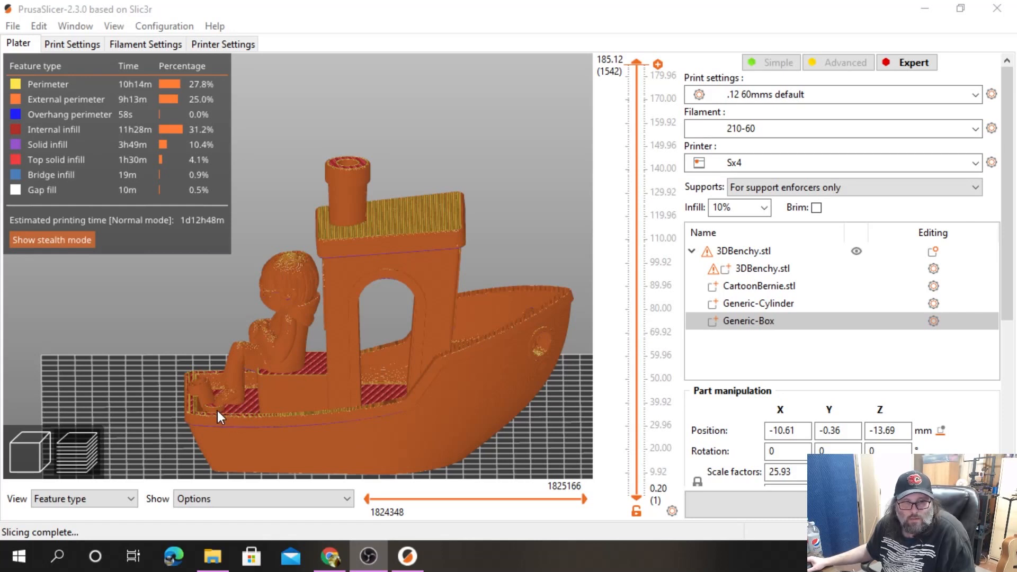
# Examine the sliced layers between about 31 and 36 mm around the figure's feet, the cylinder and the seat box.
pyautogui.moveTo(166, 434); pyautogui.dragTo(235, 448, button='right')
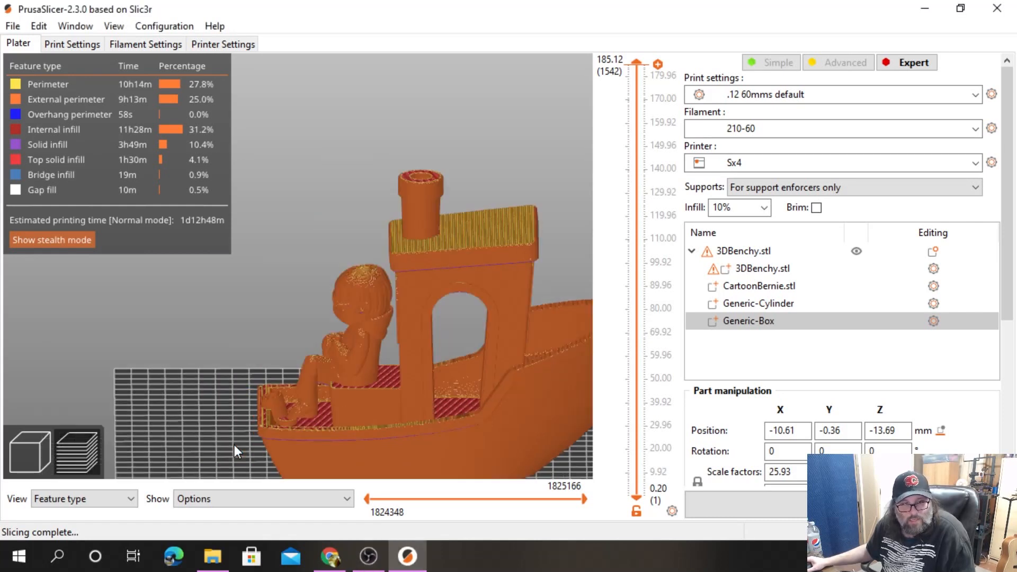
pyautogui.moveTo(331, 468); pyautogui.dragTo(403, 459)
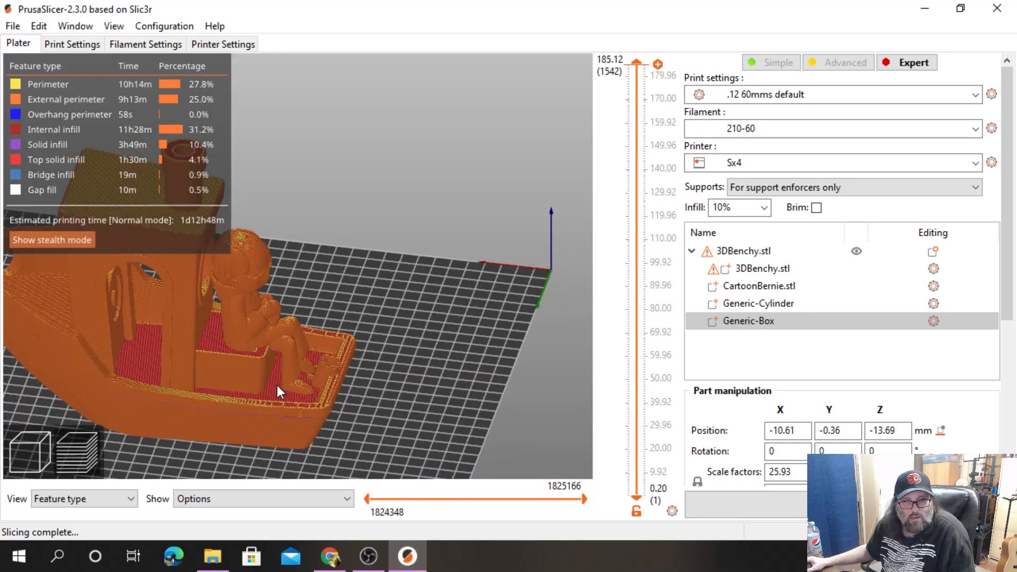
pyautogui.scroll(-1, 277, 385)
pyautogui.scroll(2, 297, 389)
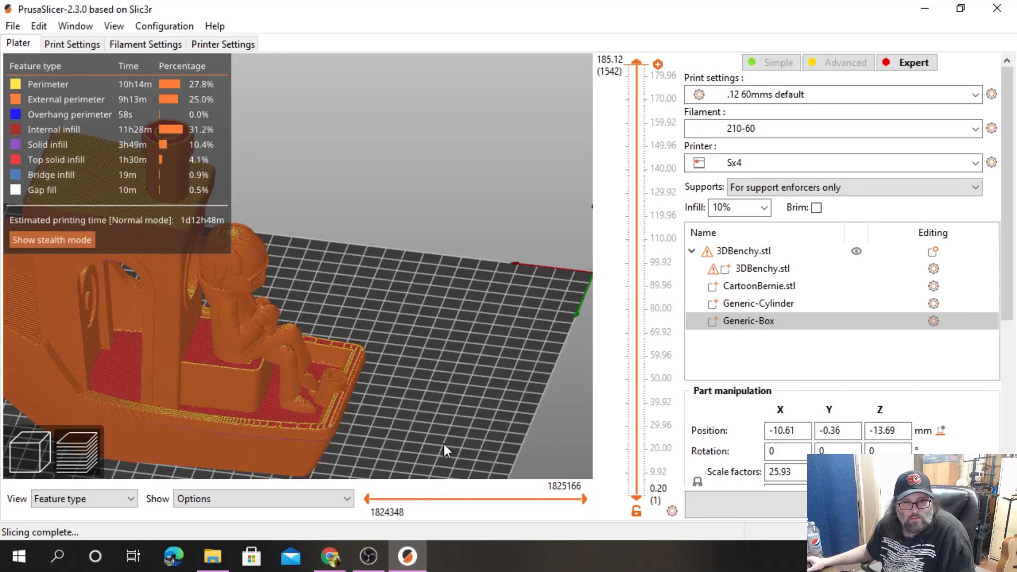
pyautogui.moveTo(444, 444); pyautogui.dragTo(477, 375)
pyautogui.scroll(2, 375, 366)
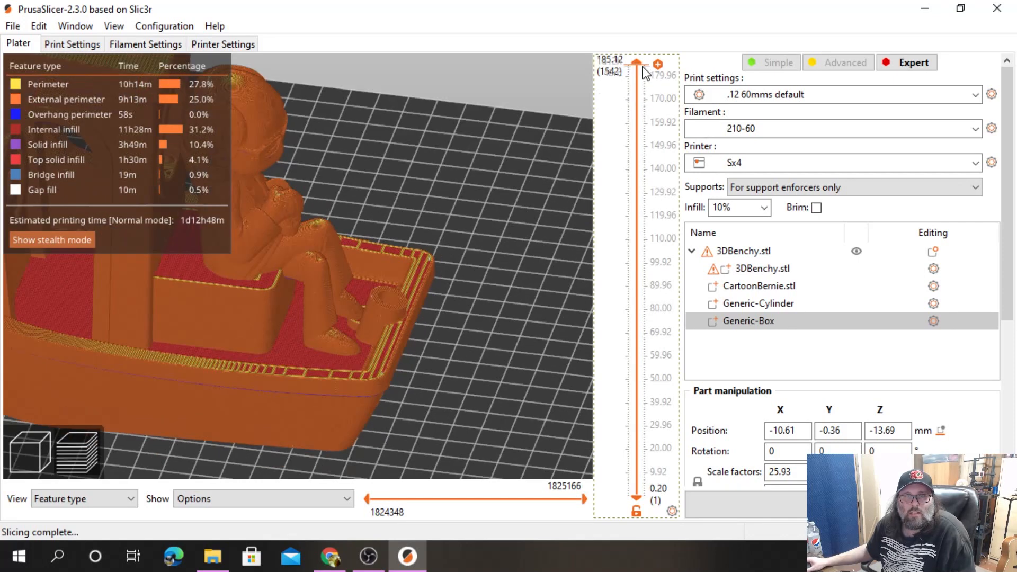
pyautogui.moveTo(644, 197); pyautogui.dragTo(628, 427)
pyautogui.scroll(20, 626, 424)
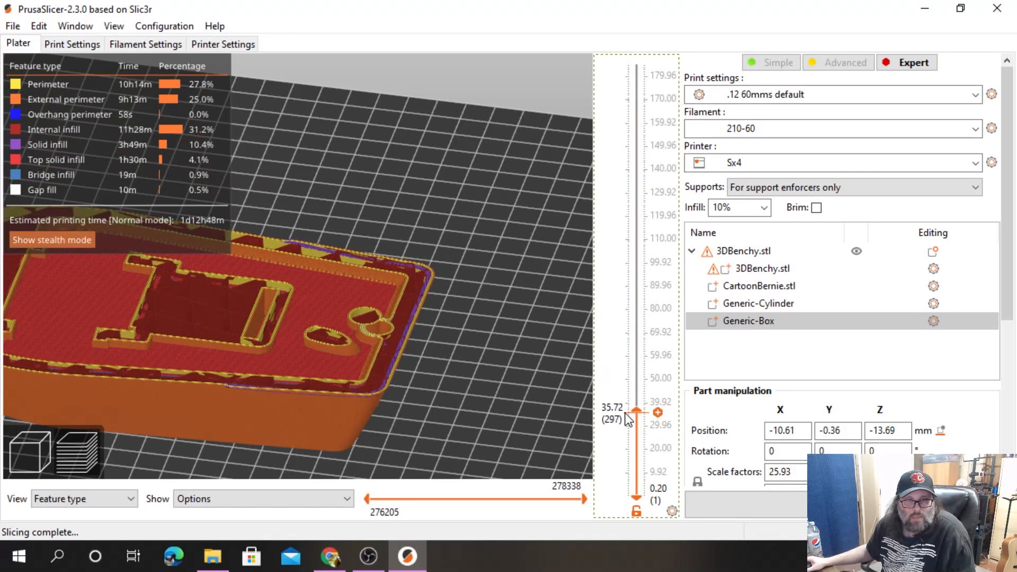
pyautogui.scroll(-9, 626, 424)
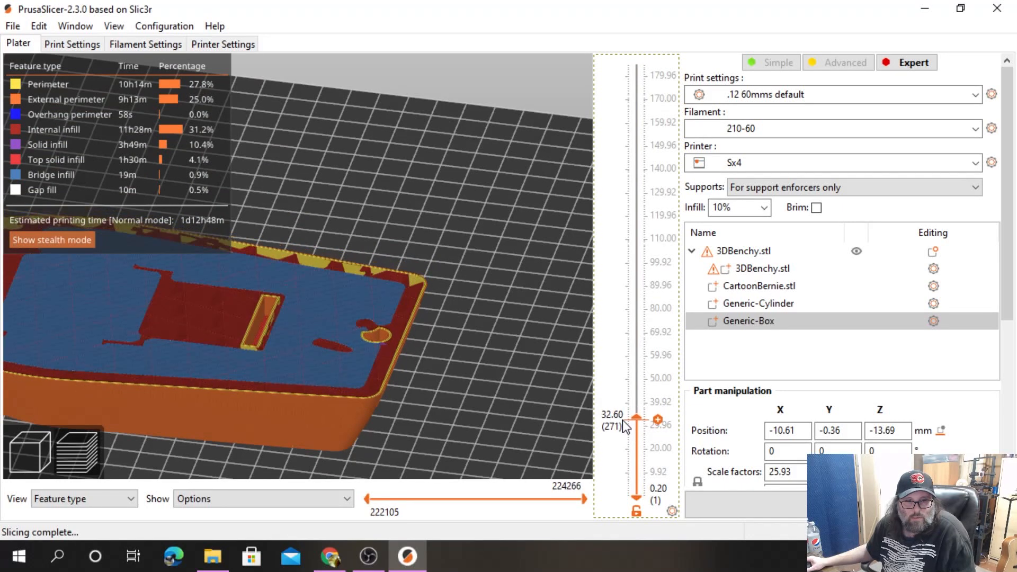
pyautogui.scroll(-16, 626, 426)
pyautogui.scroll(5, 626, 427)
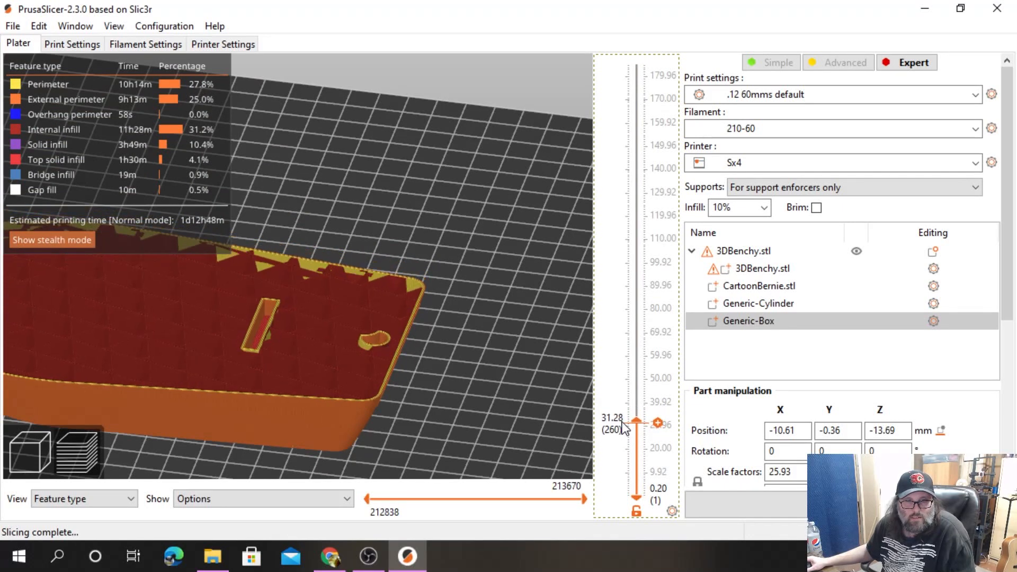
pyautogui.scroll(8, 625, 427)
pyautogui.scroll(9, 625, 426)
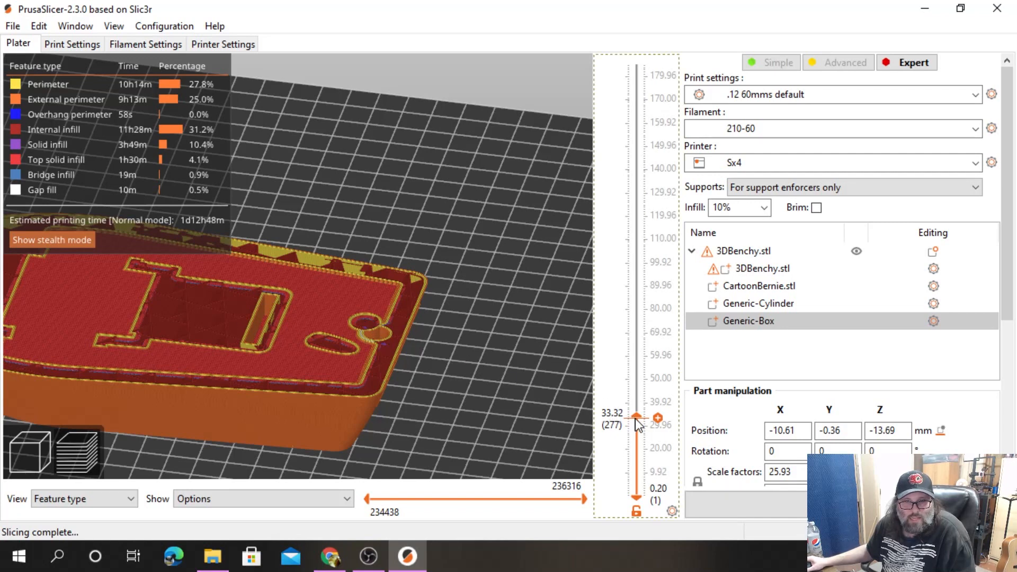
# Raise the layer preview back to the full model height of 185.12 mm.
pyautogui.moveTo(631, 416); pyautogui.dragTo(638, 279)
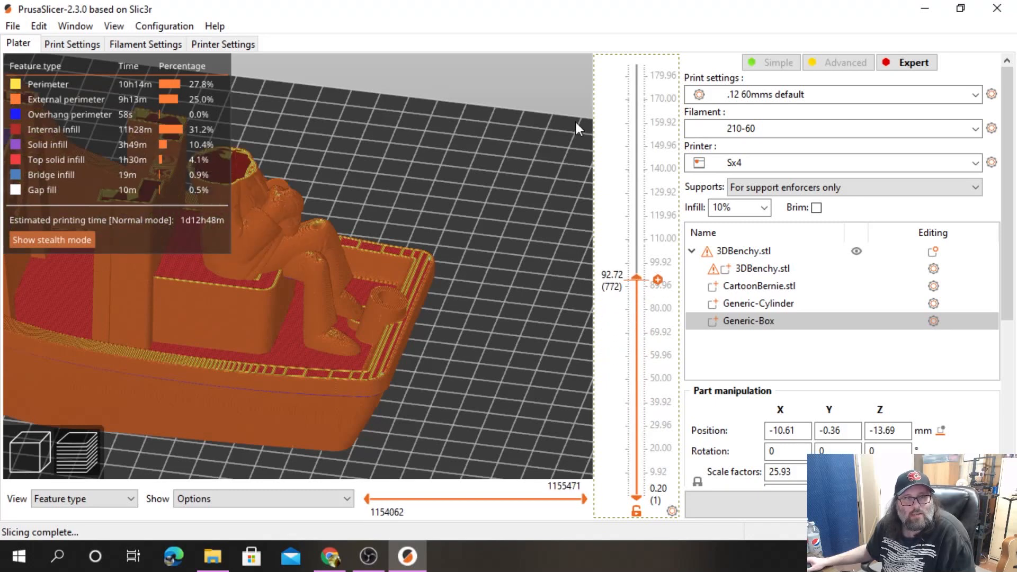
pyautogui.moveTo(576, 123); pyautogui.dragTo(567, 33)
pyautogui.scroll(-1, 186, 274)
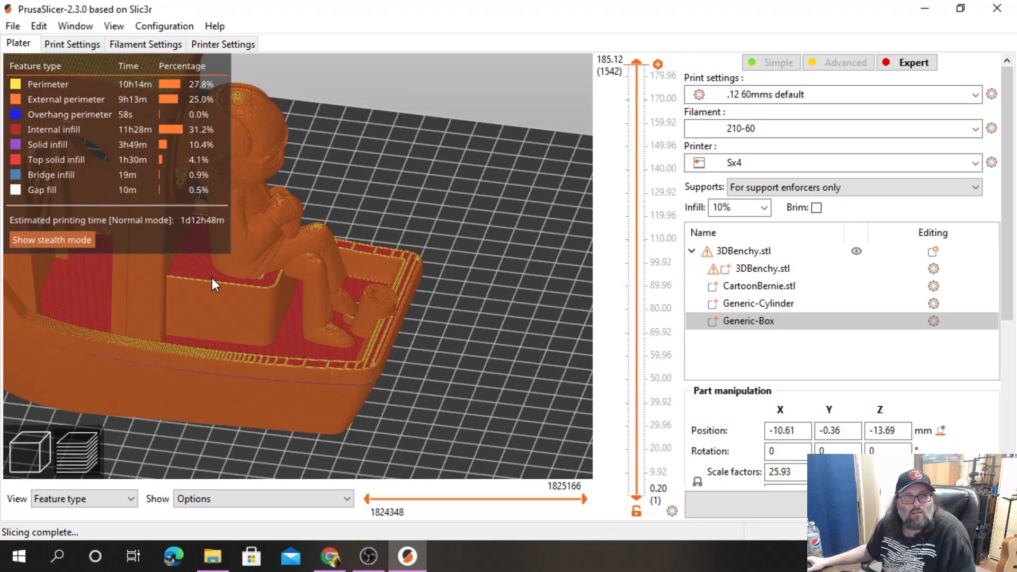
# Return from the layer preview to the 3D editor view and select the whole 3DBenchy.stl object.
pyautogui.scroll(-5, 421, 275)
pyautogui.press('Tab')
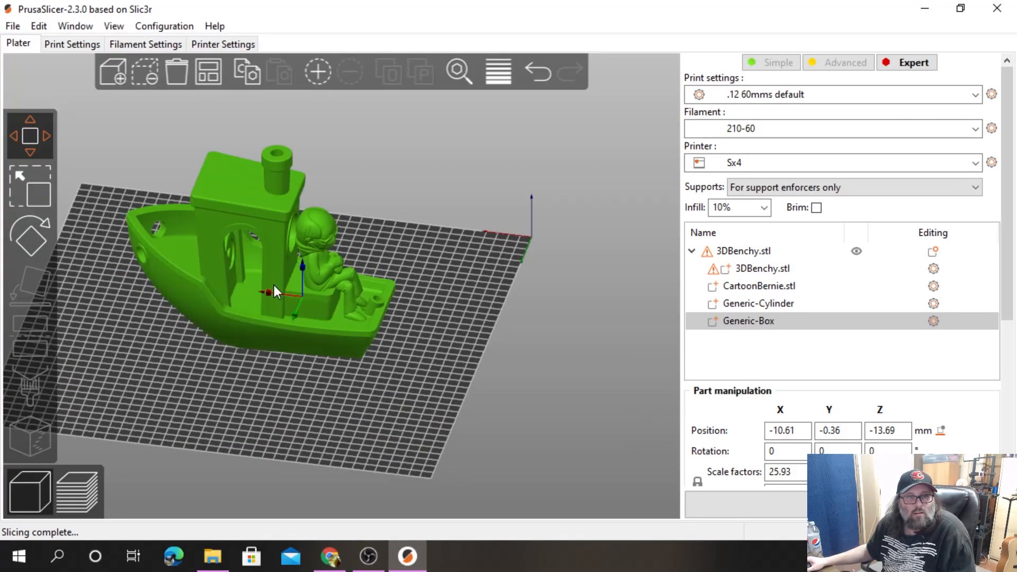
pyautogui.moveTo(175, 387); pyautogui.dragTo(234, 383, button='middle')
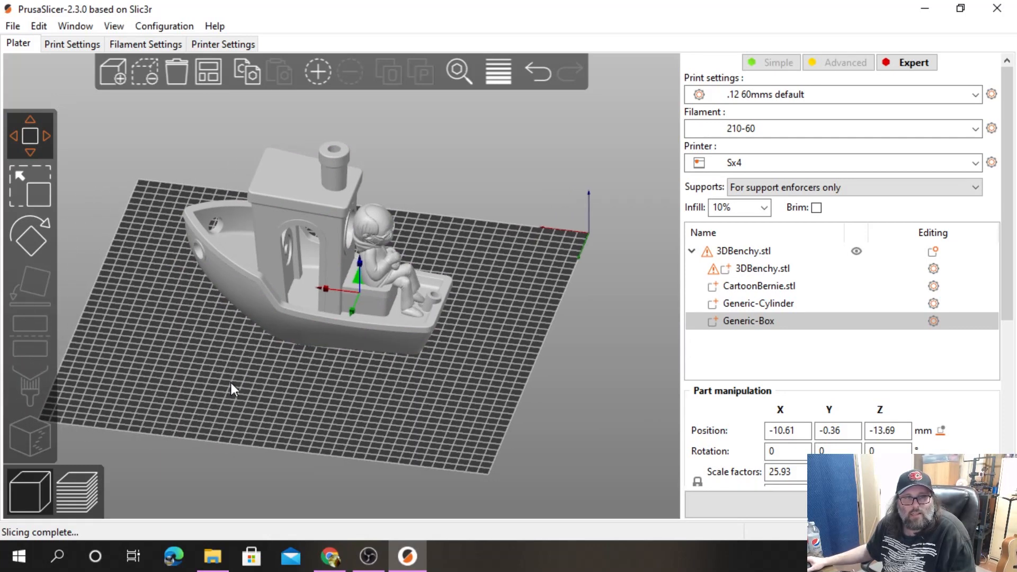
pyautogui.click(763, 252)
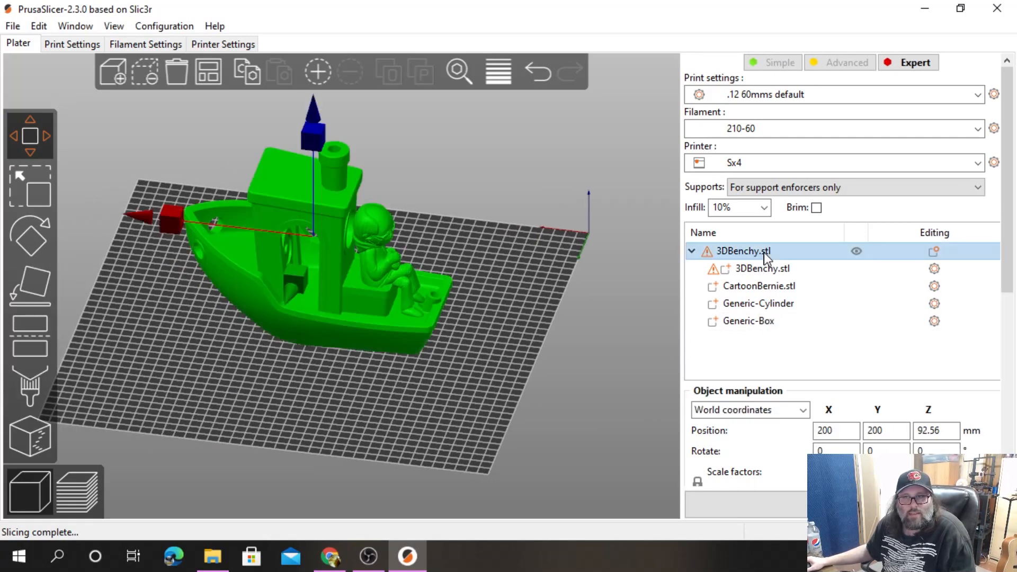
pyautogui.moveTo(405, 440); pyautogui.dragTo(414, 420)
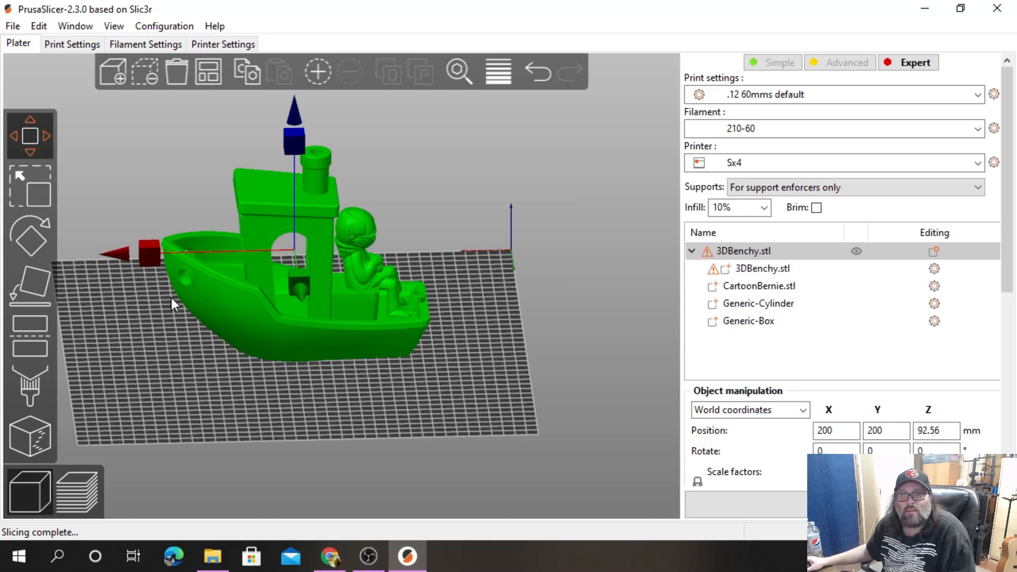
pyautogui.rightClick(237, 300)
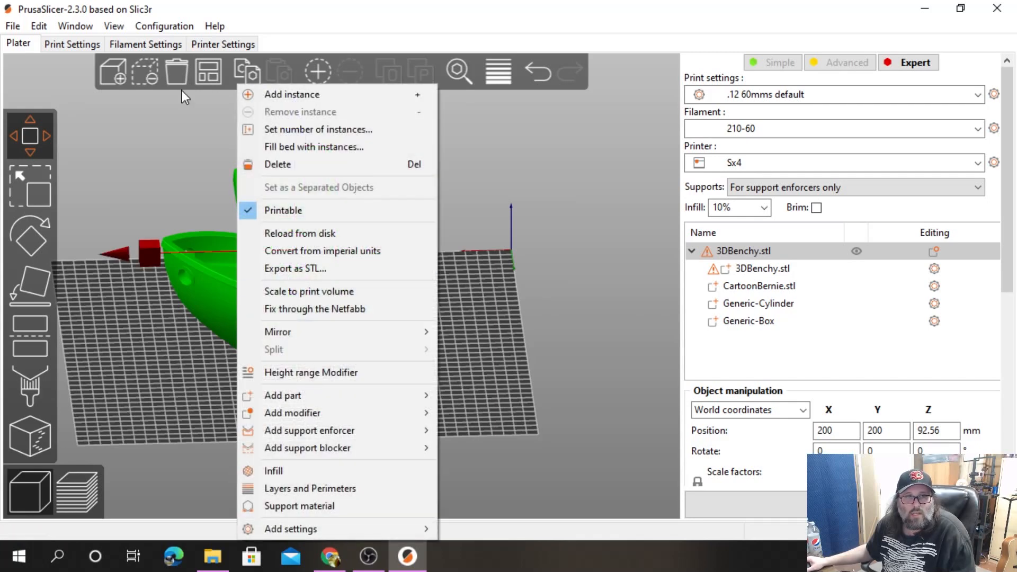
pyautogui.moveTo(357, 397)
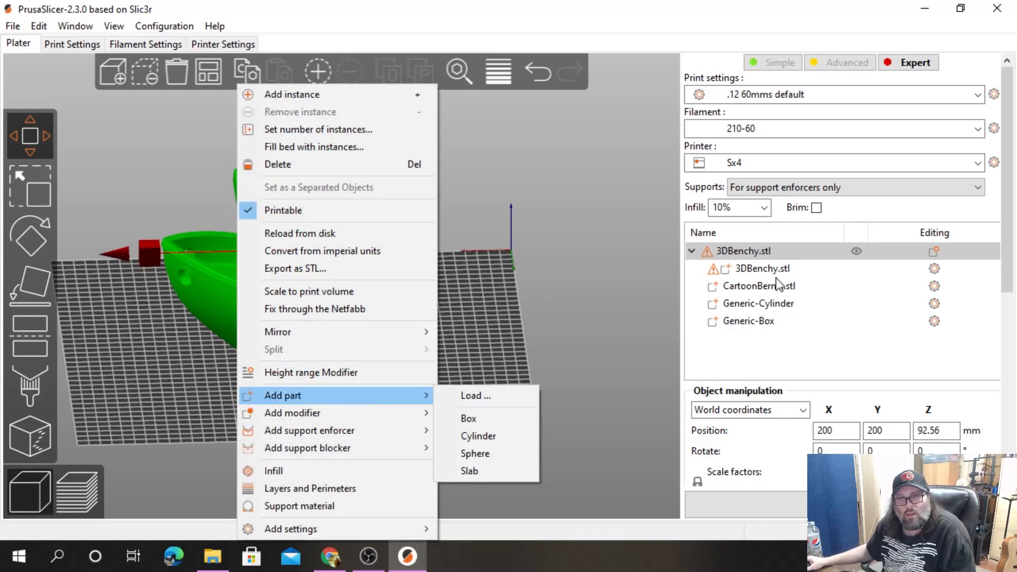
pyautogui.click(548, 305)
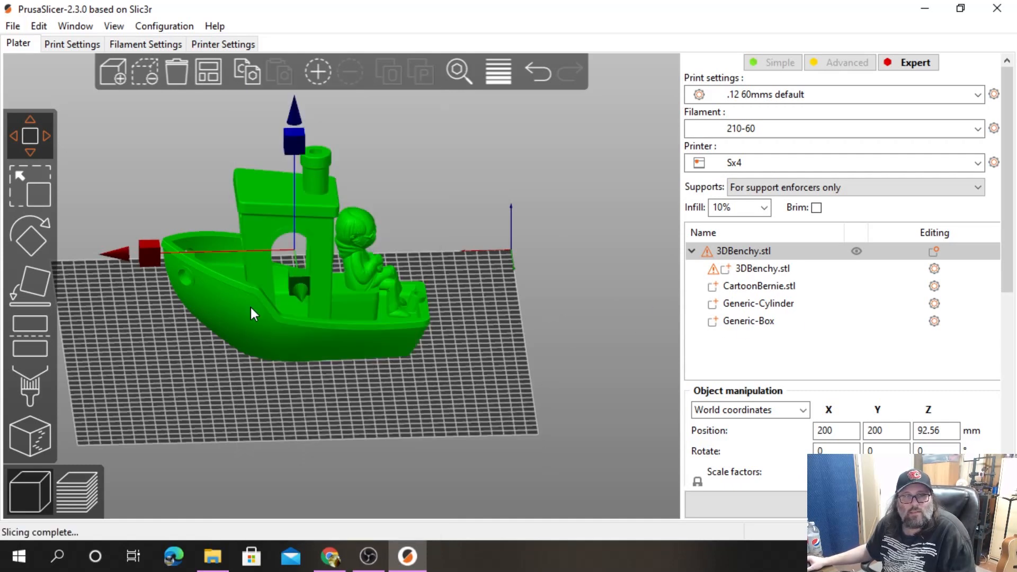
pyautogui.click(528, 388)
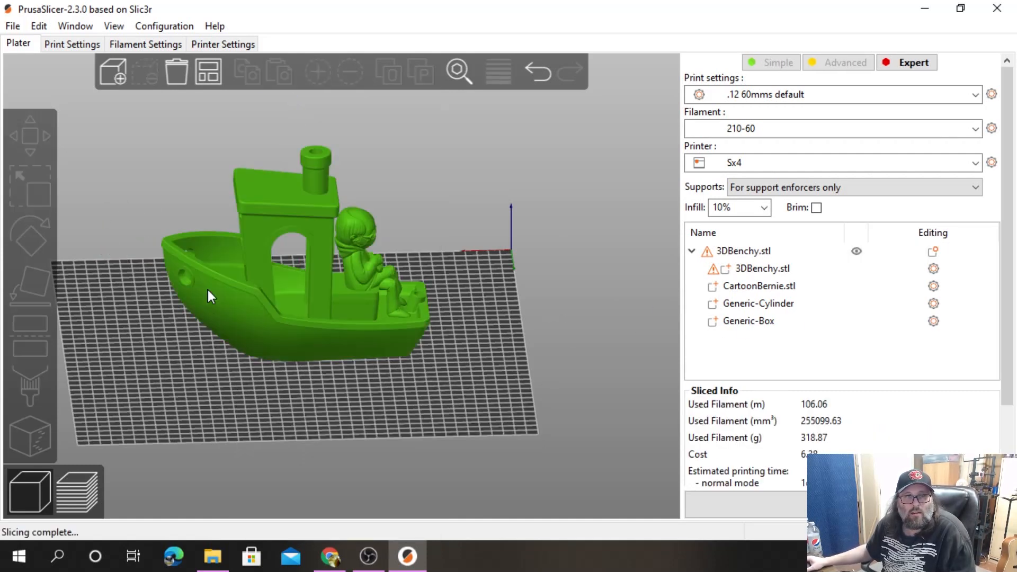
# Scale the whole 3DBenchy.stl assembly down uniformly until its Z position is about 56.8 mm.
pyautogui.click(208, 291)
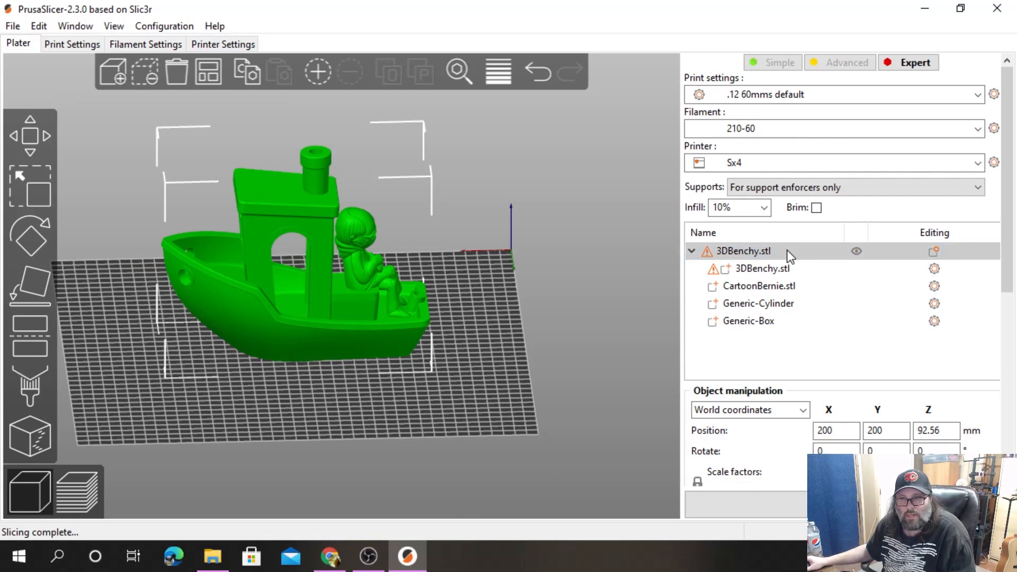
pyautogui.click(36, 202)
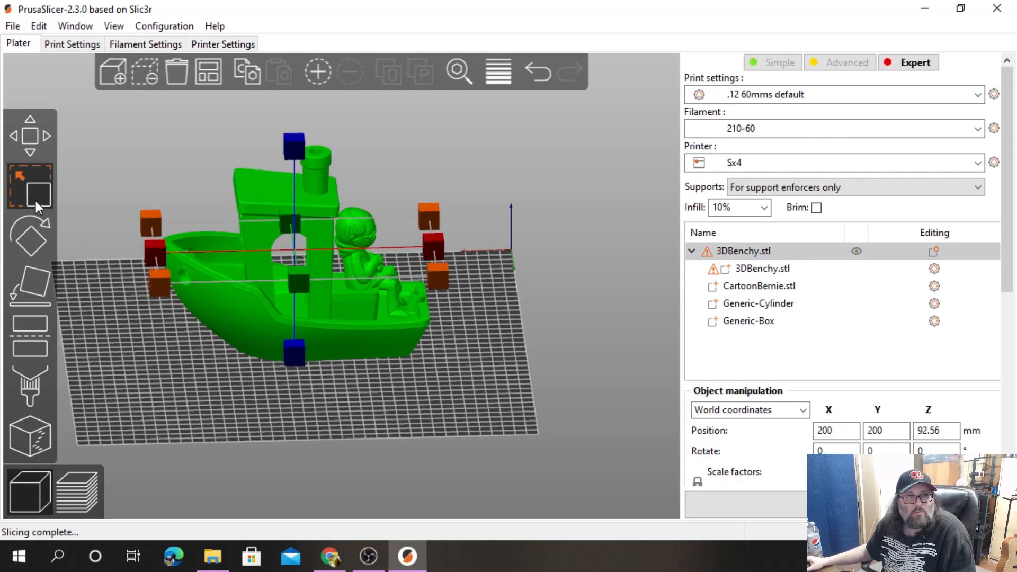
pyautogui.moveTo(144, 220); pyautogui.dragTo(208, 273)
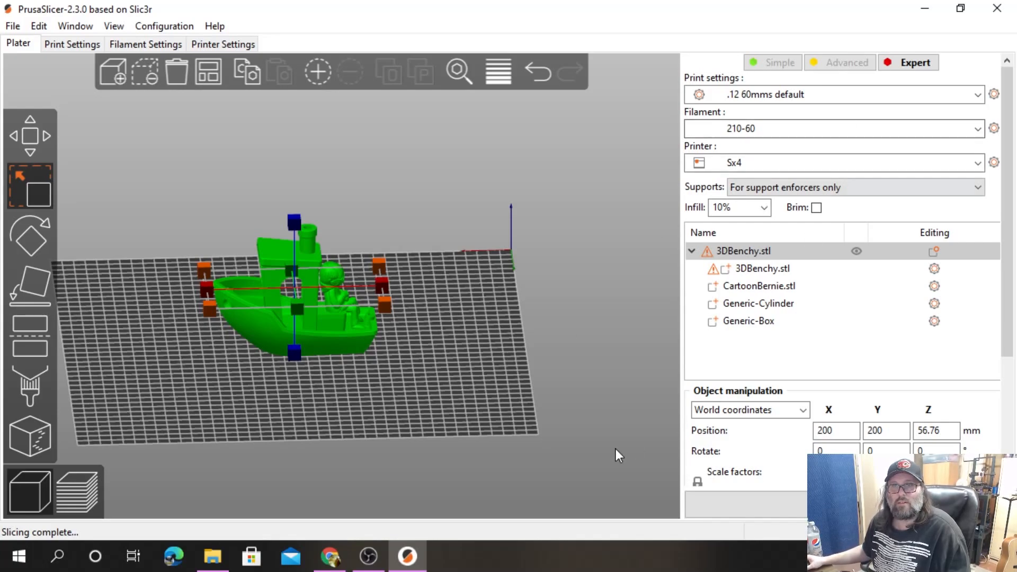
pyautogui.moveTo(535, 381); pyautogui.dragTo(329, 368)
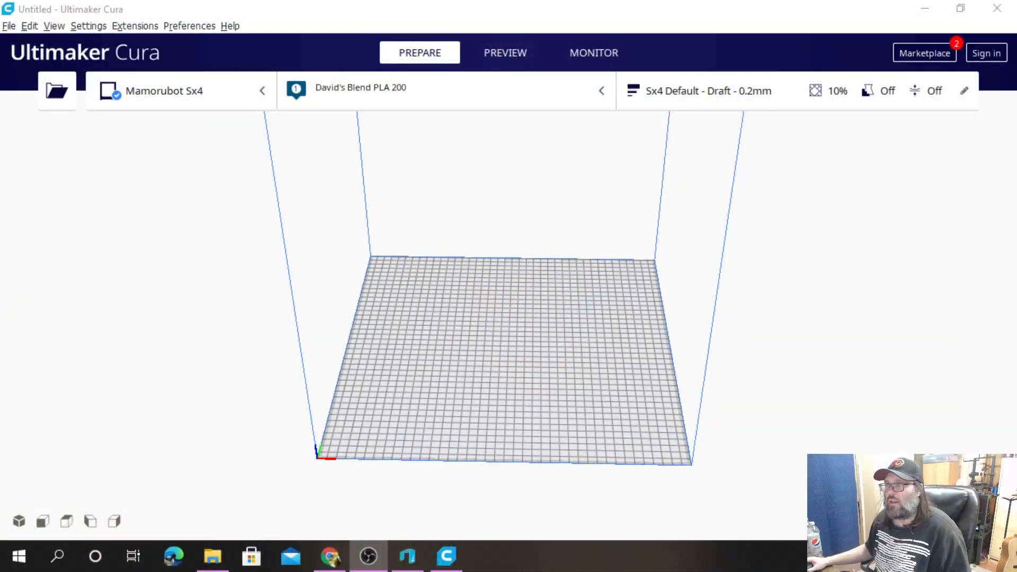
# In Ultimaker Cura, open 3DBenchy.stl from the Downloads folder.
pyautogui.click(9, 27)
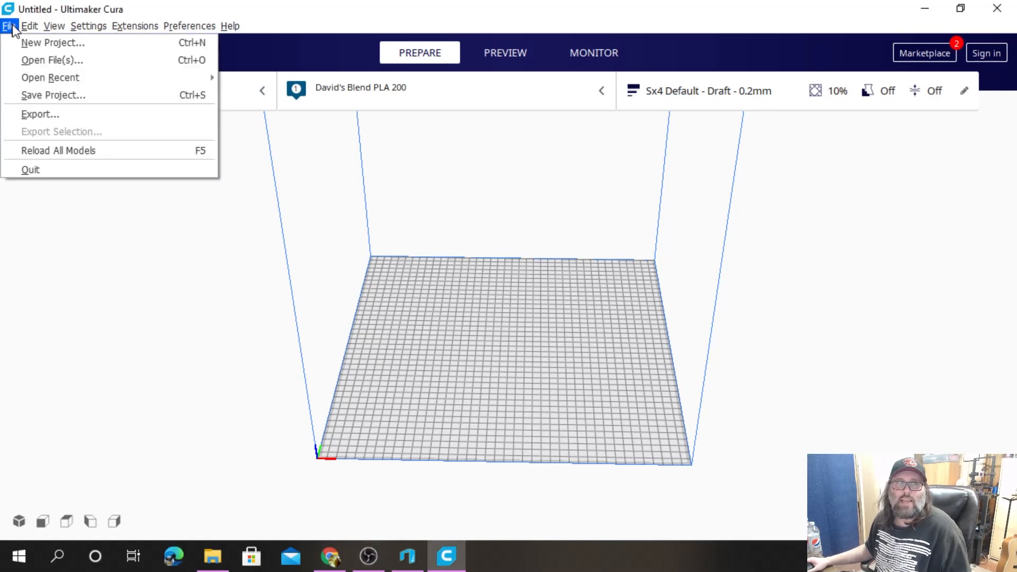
pyautogui.click(35, 61)
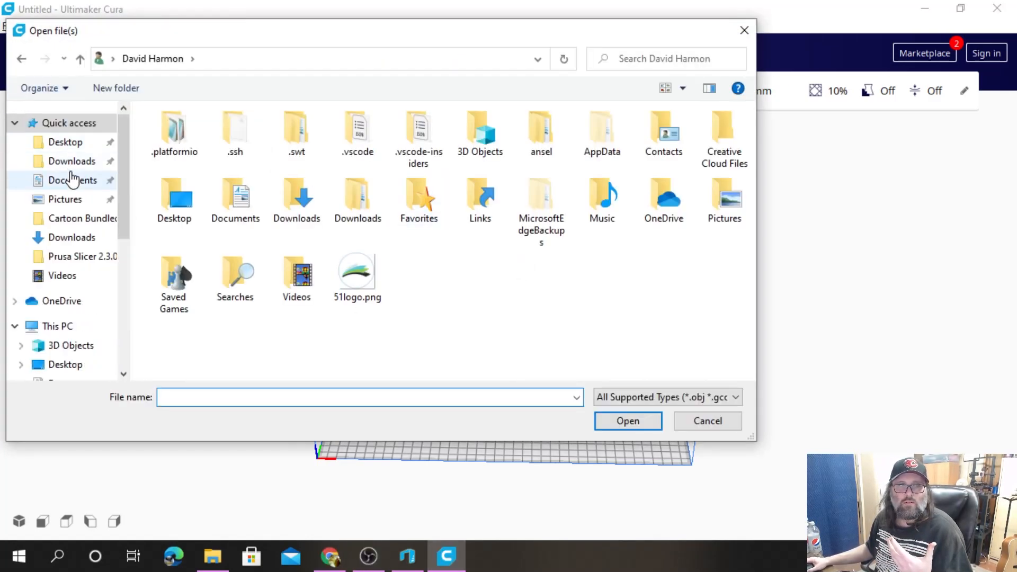
pyautogui.click(73, 180)
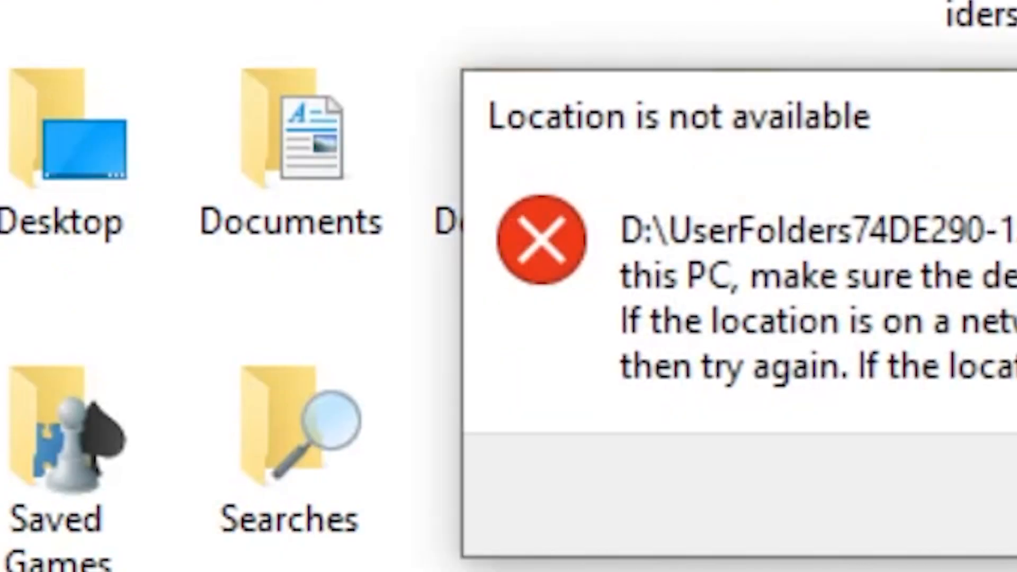
pyautogui.click(688, 290)
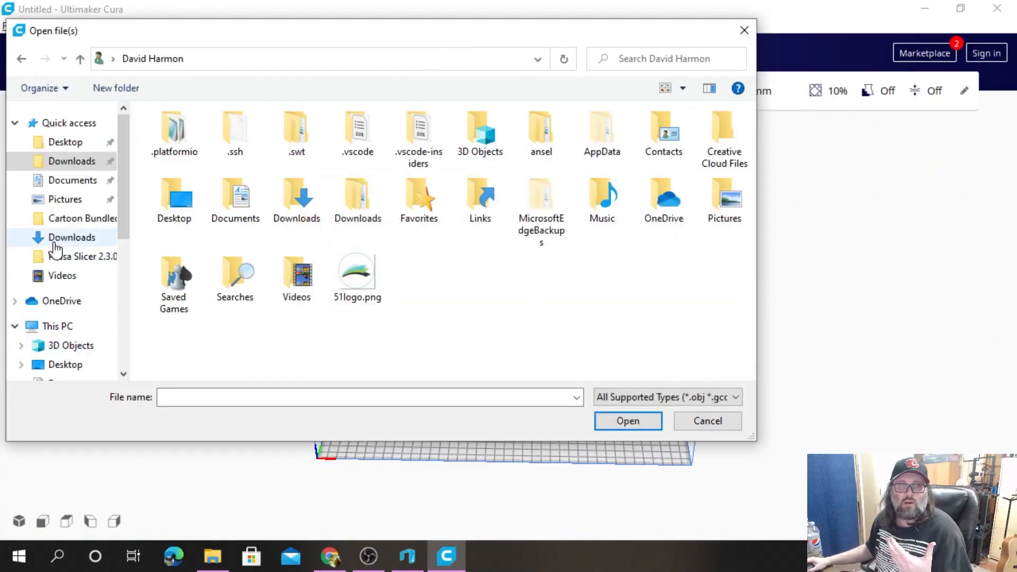
pyautogui.click(55, 246)
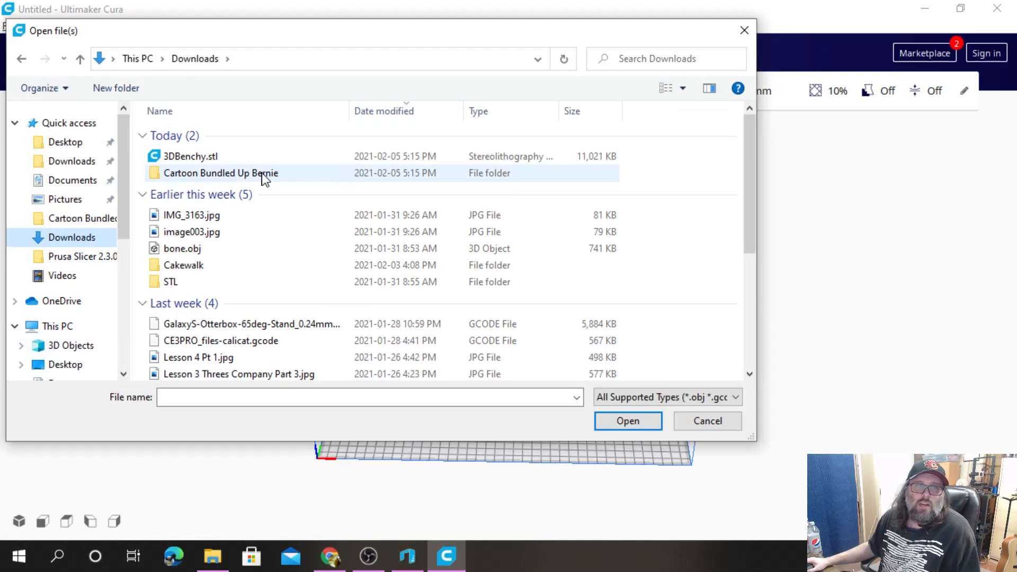
pyautogui.doubleClick(250, 158)
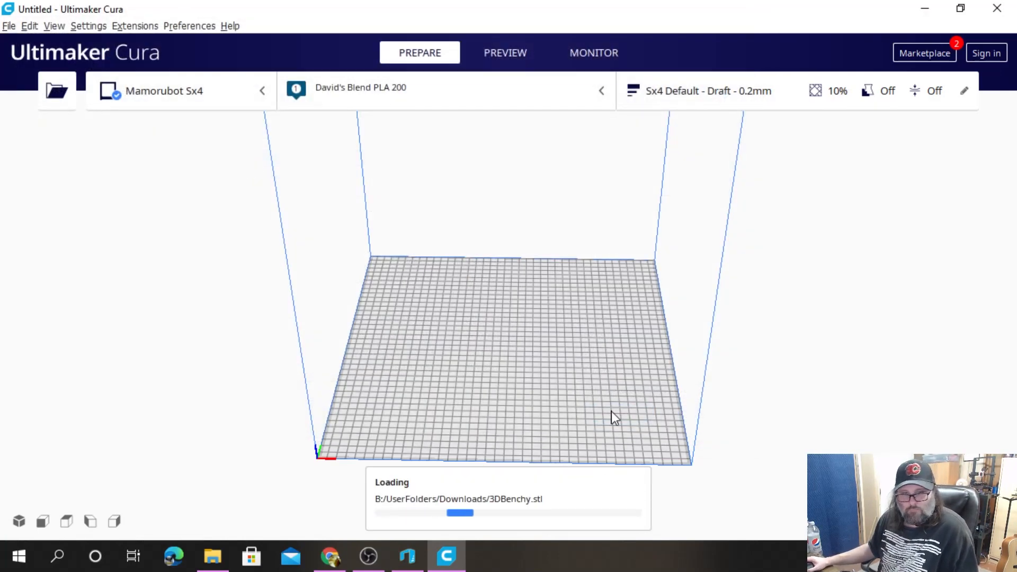
# Add CartoonBernie.stl from the Cartoon Bundled Up Bernie folder and dismiss the mesh warning.
pyautogui.click(11, 24)
pyautogui.click(53, 58)
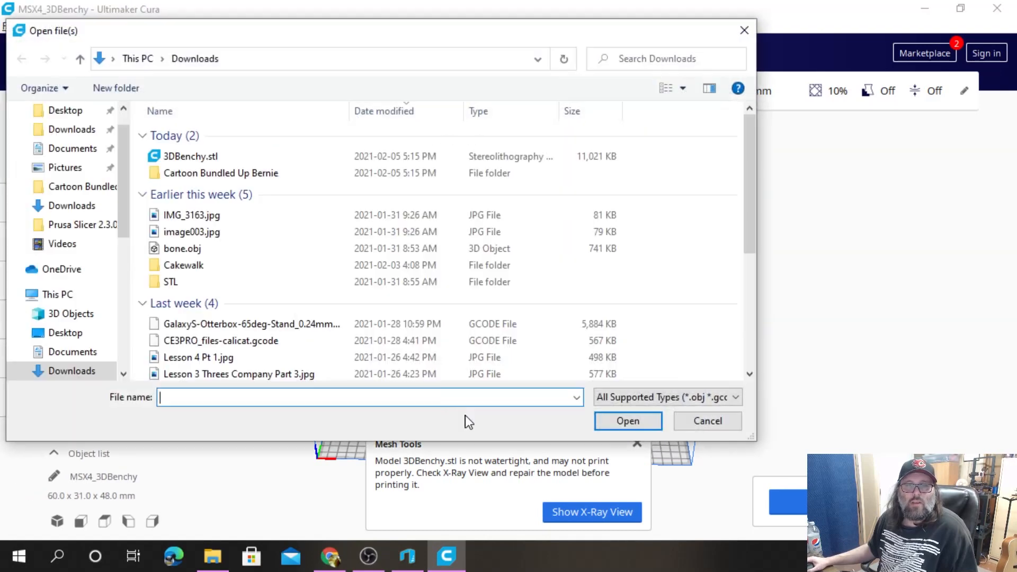
pyautogui.doubleClick(254, 175)
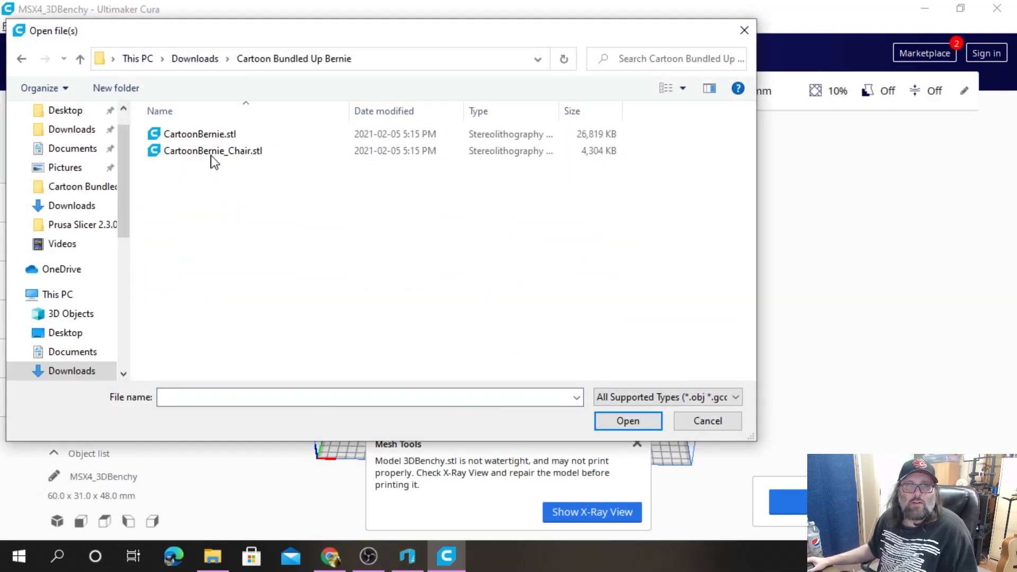
pyautogui.click(217, 136)
pyautogui.click(617, 419)
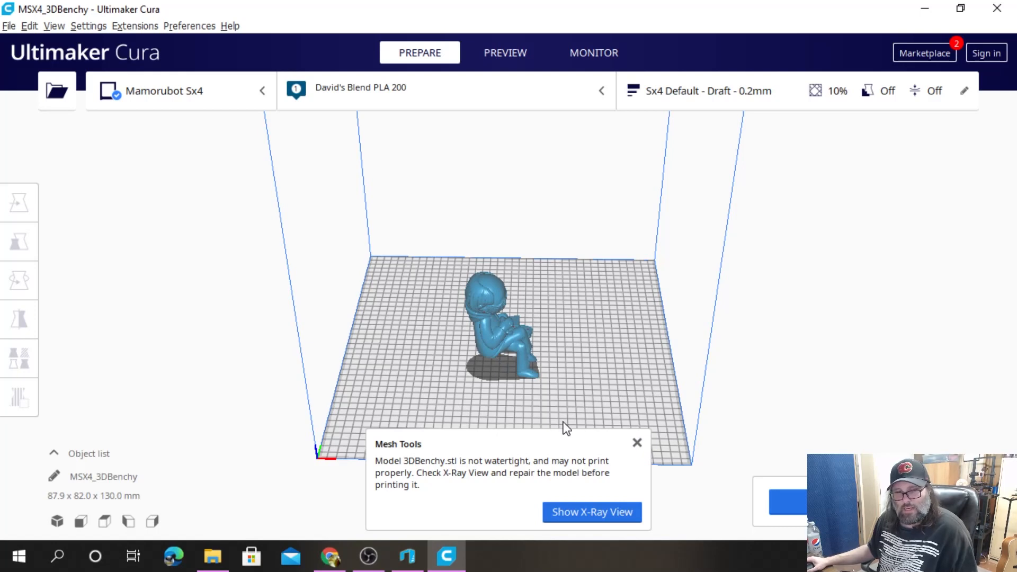
pyautogui.click(638, 443)
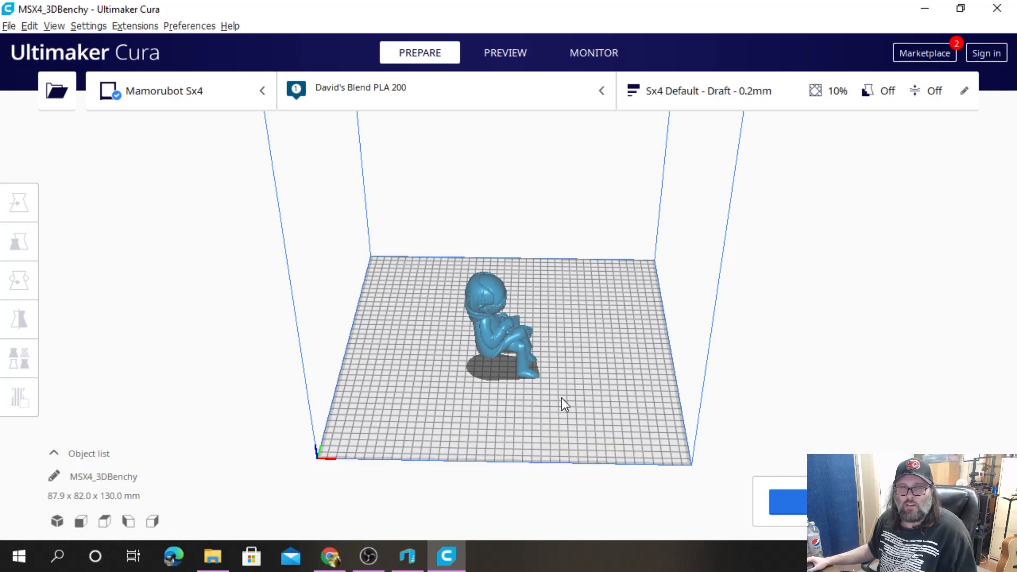
# Move the CartoonBernie figure along positive X so it stands clear of the small boat.
pyautogui.moveTo(562, 398); pyautogui.dragTo(550, 361, button='right')
pyautogui.click(502, 359)
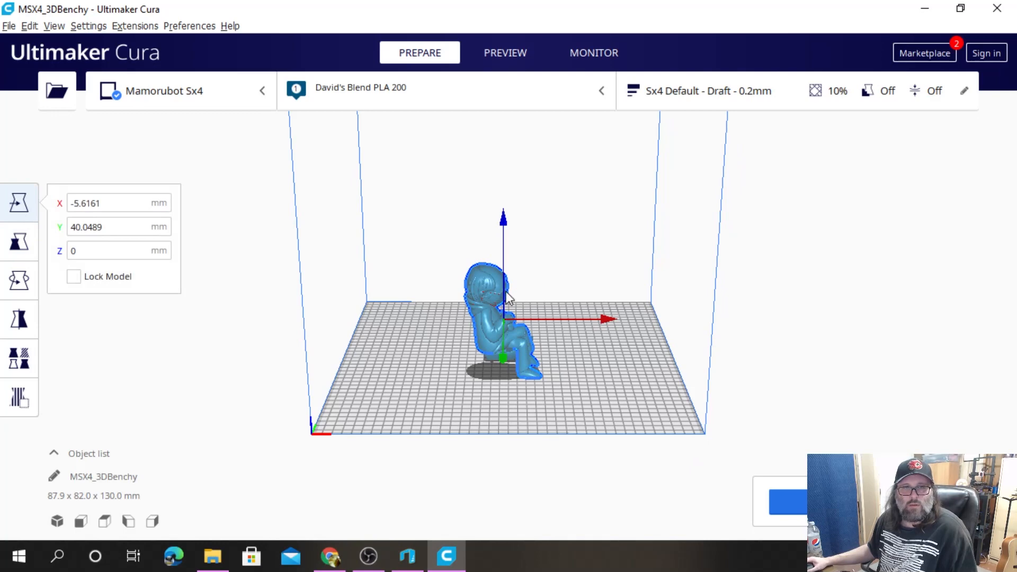
pyautogui.moveTo(609, 319); pyautogui.dragTo(687, 322)
# Scale the boat up uniformly to about 432%, making it about 259 mm long.
pyautogui.click(491, 349)
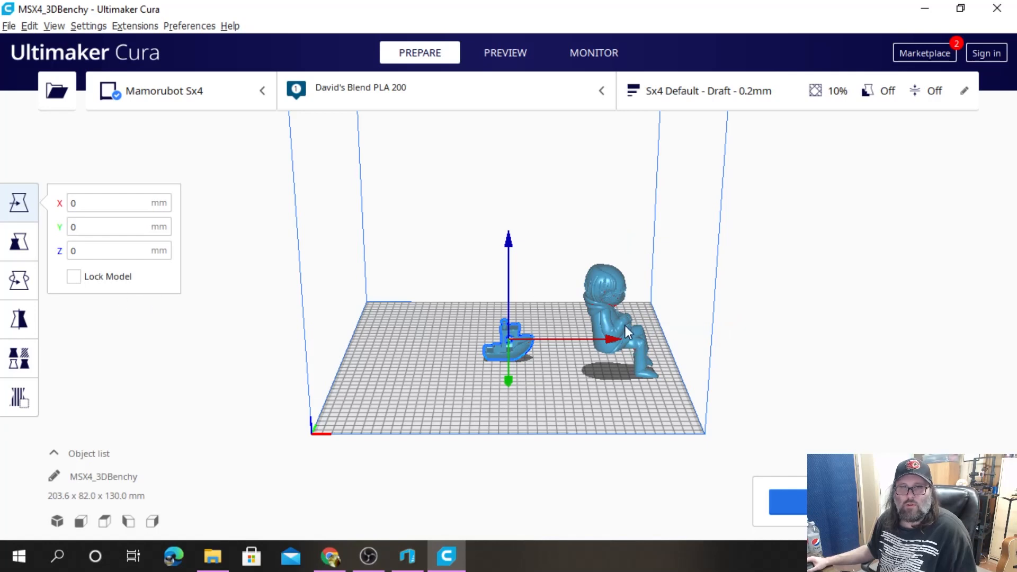
pyautogui.click(27, 252)
pyautogui.moveTo(606, 339); pyautogui.dragTo(635, 345)
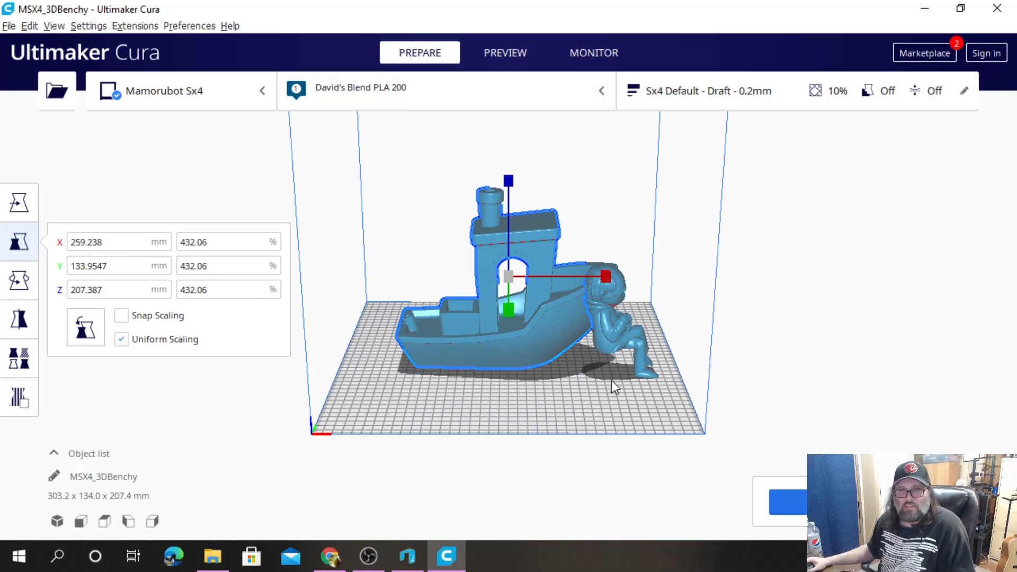
# Enlarge the CartoonBernie figure slightly and move it beside the boat's stern at X about -77.2 mm.
pyautogui.click(640, 335)
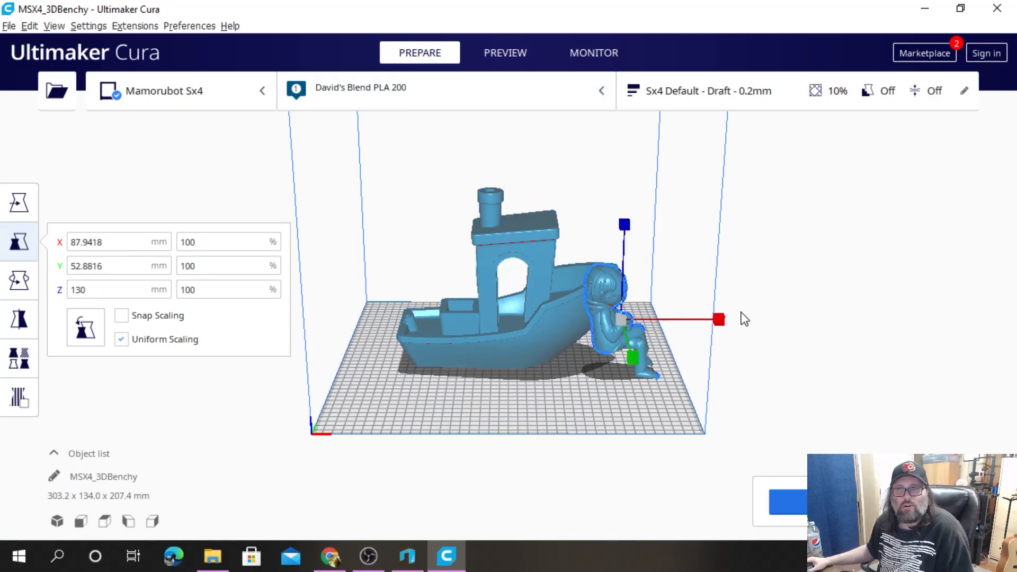
pyautogui.moveTo(721, 320); pyautogui.dragTo(682, 329)
pyautogui.press('t')
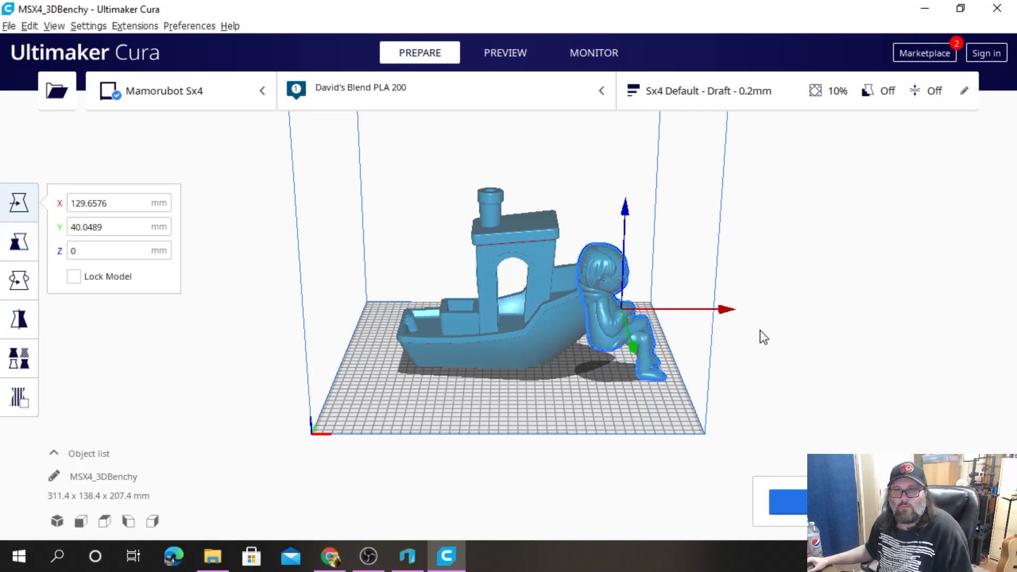
pyautogui.click(735, 316)
pyautogui.click(634, 321)
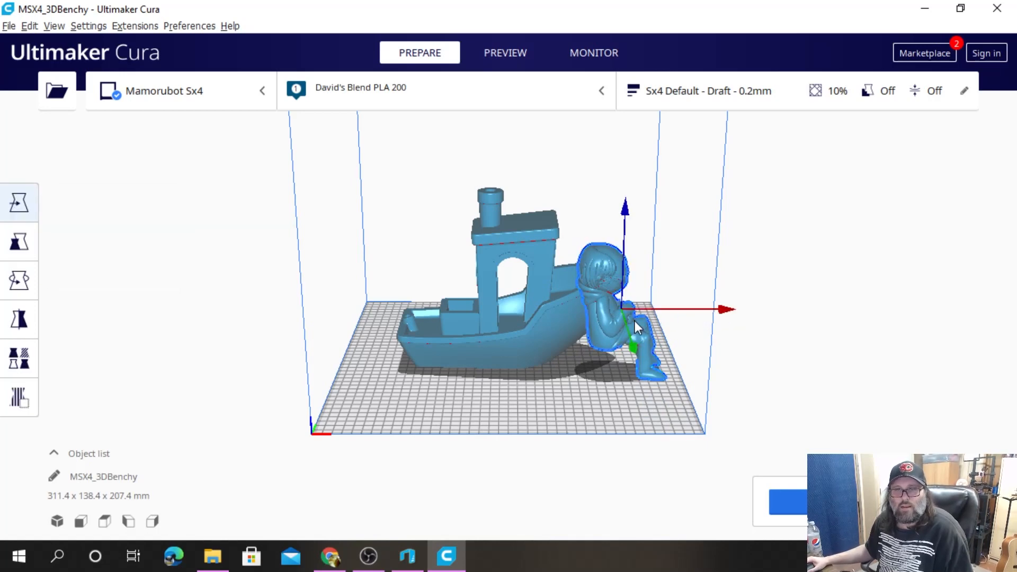
pyautogui.moveTo(722, 312); pyautogui.dragTo(547, 299)
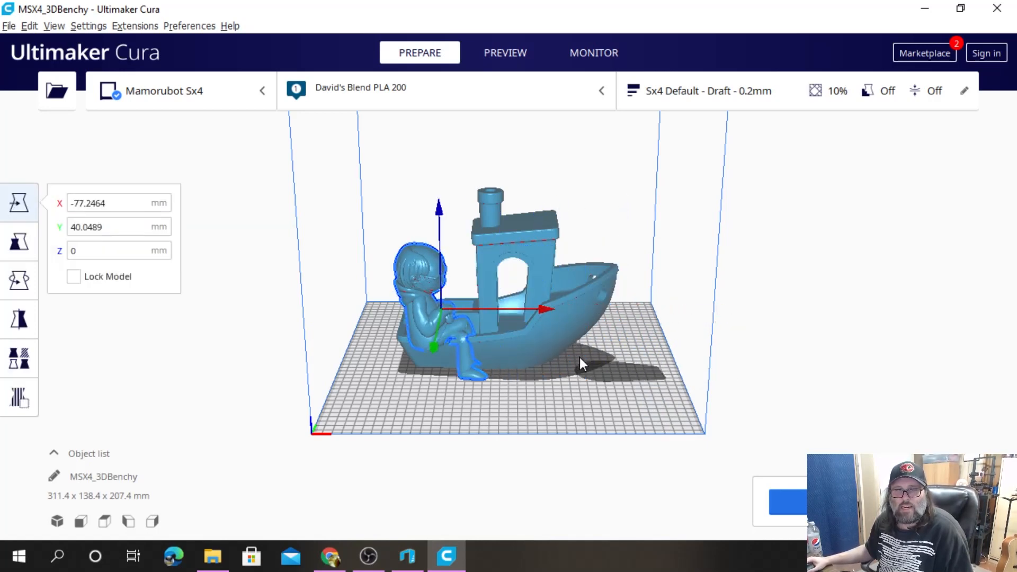
# Rotate the figure half a turn about the vertical axis to face the stern and center it across the boat at Y about -2.2 mm.
pyautogui.moveTo(614, 393); pyautogui.dragTo(809, 398, button='right')
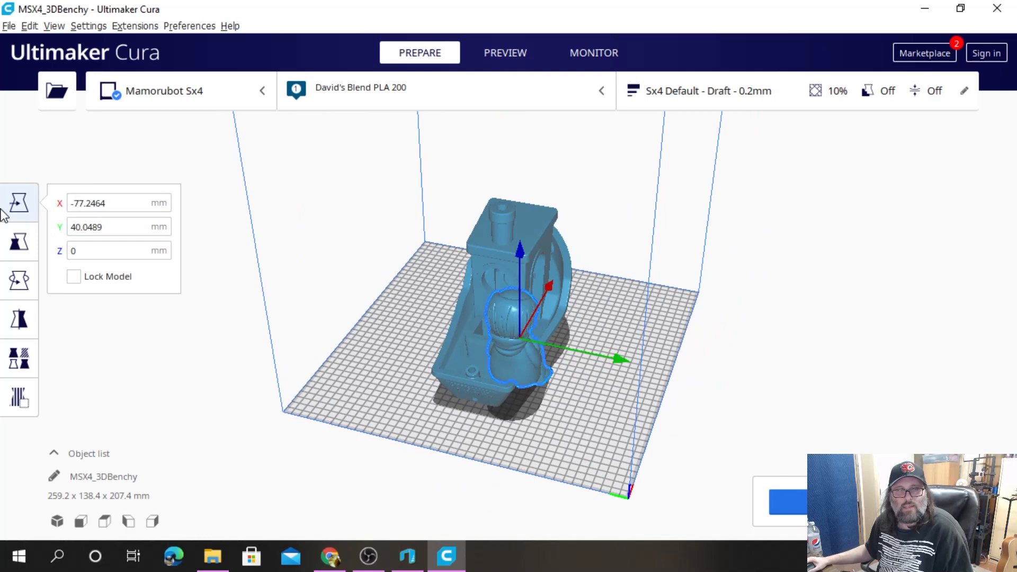
pyautogui.click(19, 280)
pyautogui.moveTo(622, 364); pyautogui.dragTo(452, 286)
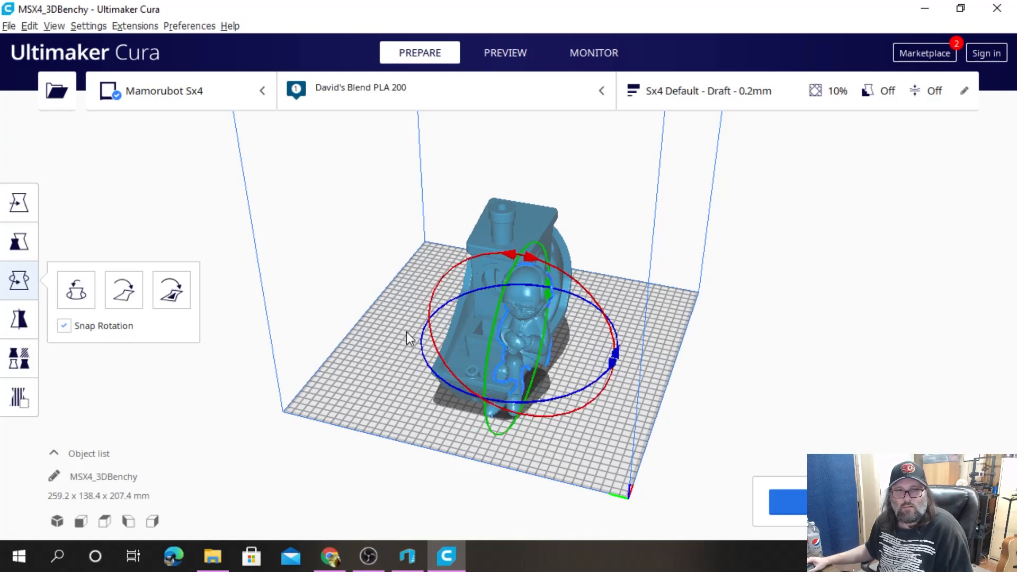
pyautogui.click(27, 201)
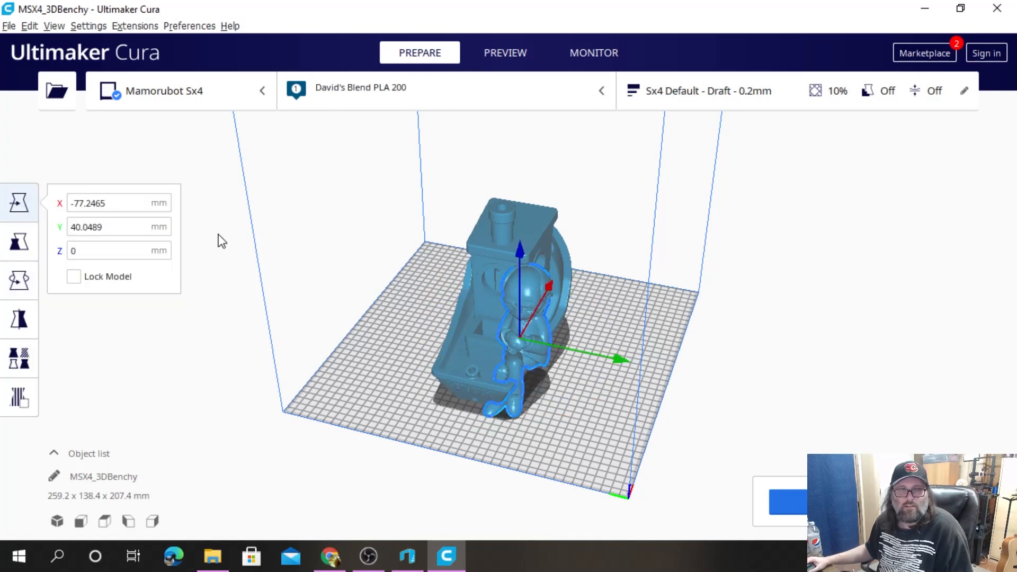
pyautogui.moveTo(620, 360); pyautogui.dragTo(586, 349)
# Try to raise the figure along Z so it sits on the boat's rear seat.
pyautogui.moveTo(482, 247); pyautogui.dragTo(487, 195)
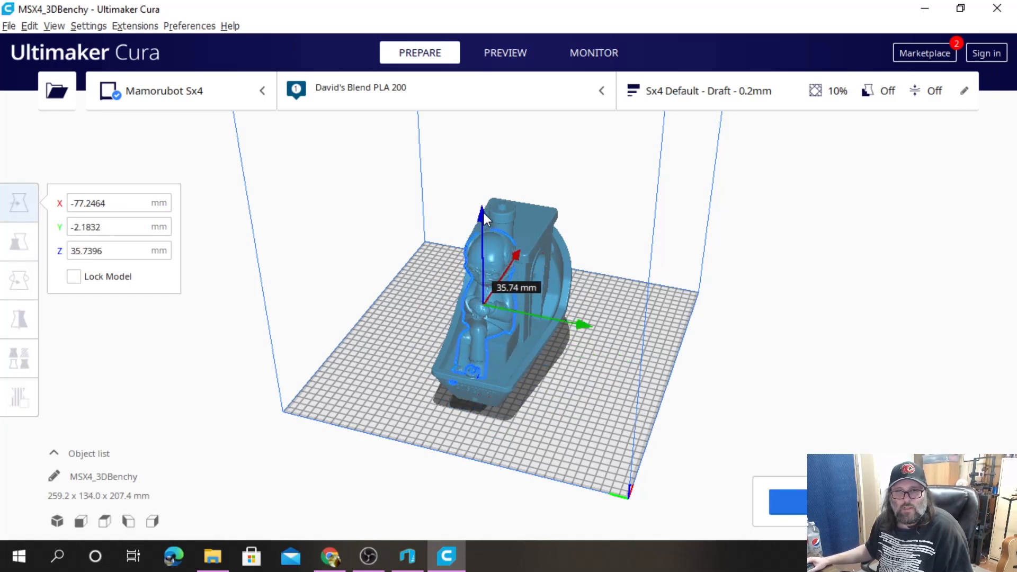
pyautogui.moveTo(459, 14); pyautogui.dragTo(459, 15)
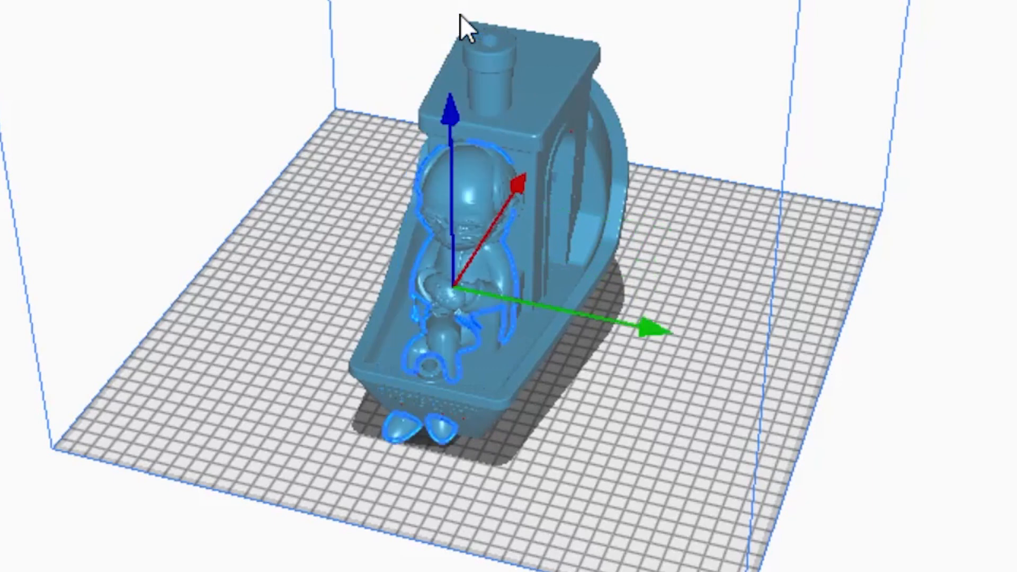
pyautogui.moveTo(450, 113); pyautogui.dragTo(448, 8)
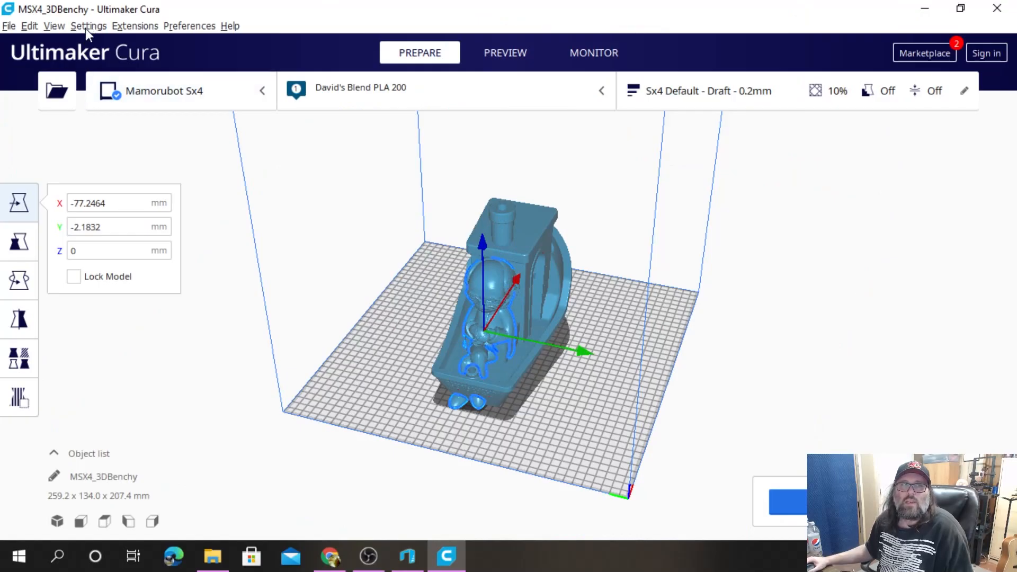
# Turn off automatically dropping models to the build plate in the general preferences.
pyautogui.click(85, 26)
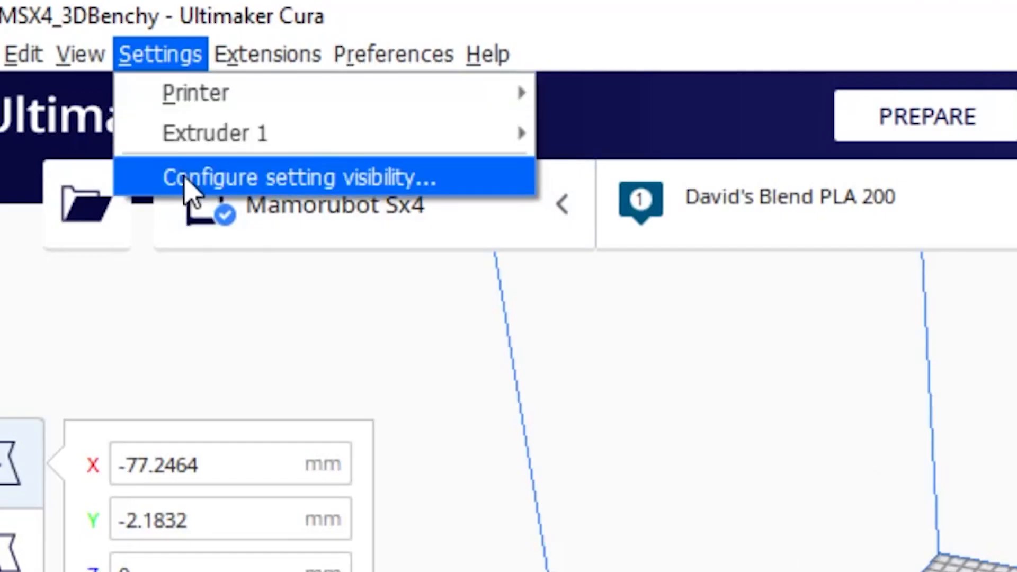
pyautogui.click(186, 193)
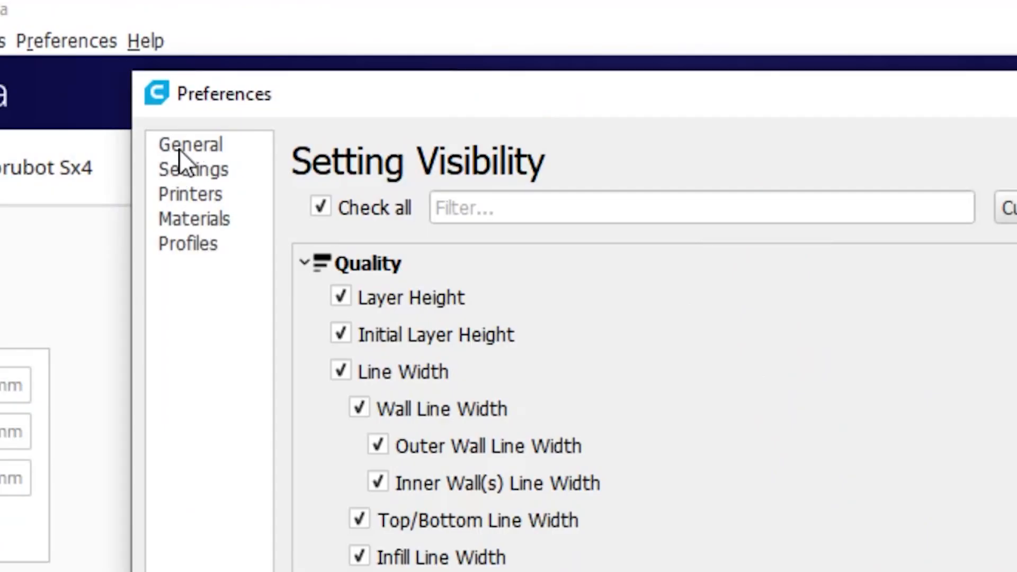
pyautogui.click(179, 148)
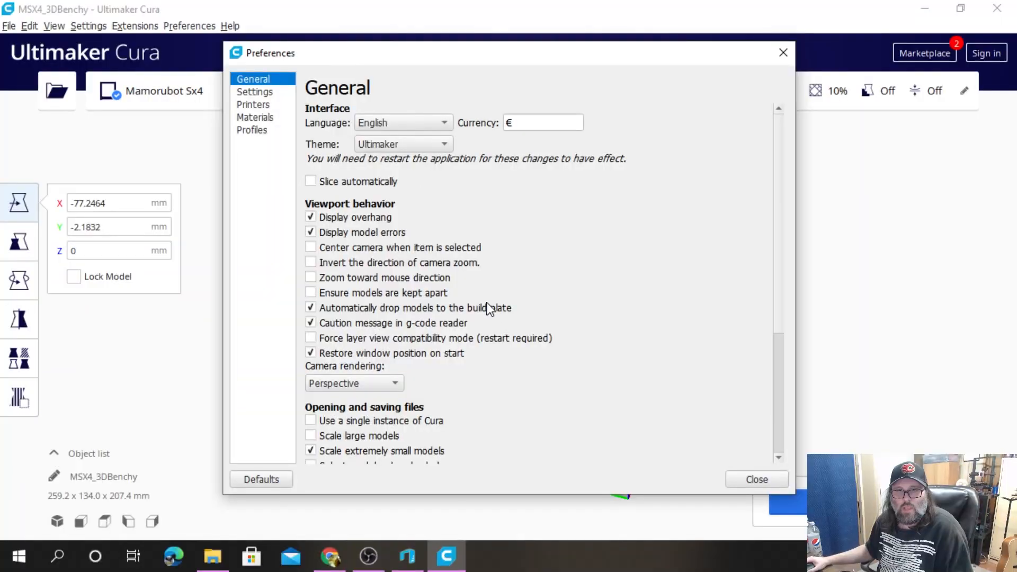
pyautogui.moveTo(324, 314)
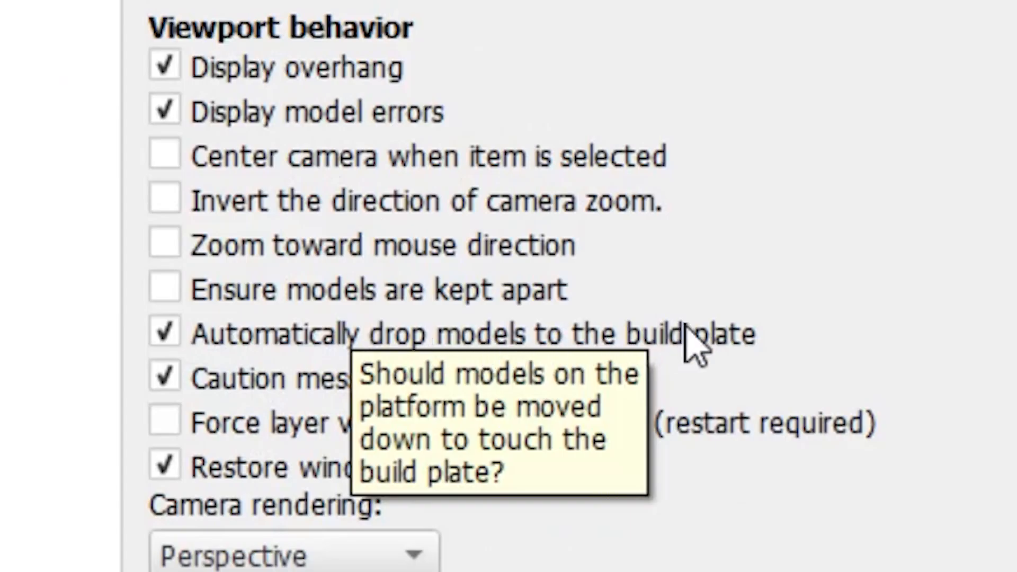
pyautogui.click(164, 333)
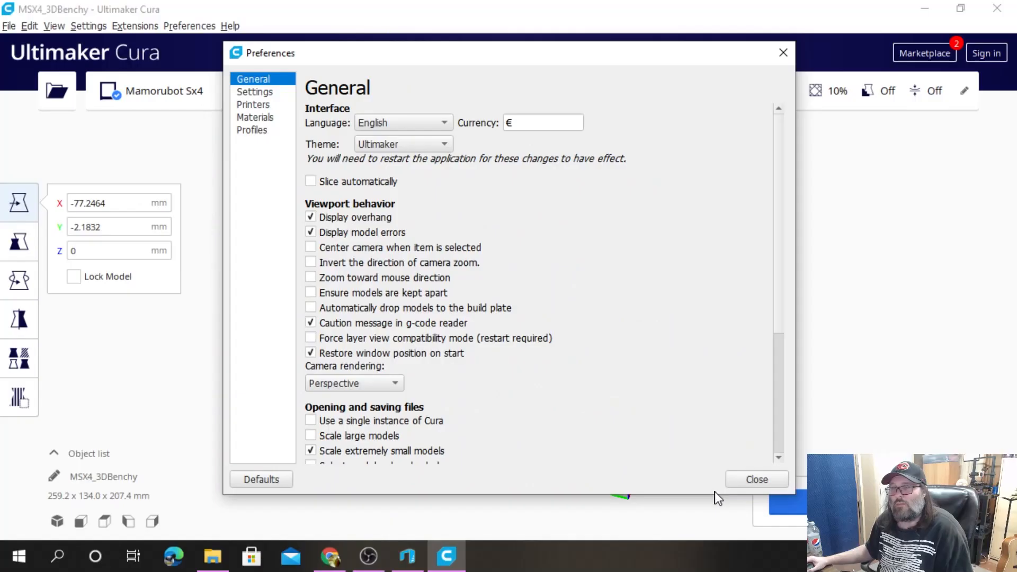
pyautogui.click(739, 480)
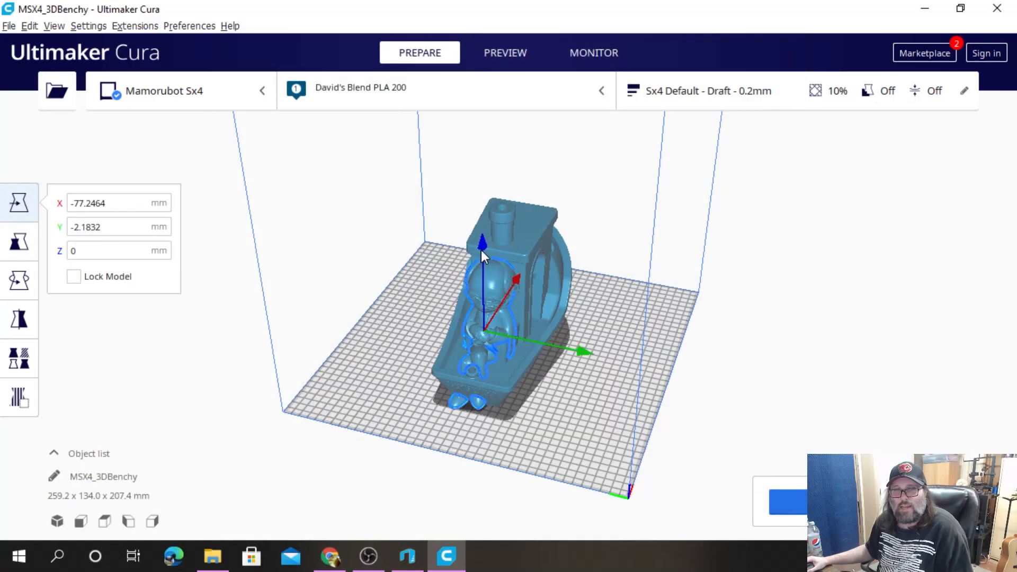
# Raise the figure to Z about 29.6 mm and scale it uniformly to about 91%.
pyautogui.moveTo(480, 250); pyautogui.dragTo(478, 227)
pyautogui.moveTo(591, 418); pyautogui.dragTo(429, 381, button='right')
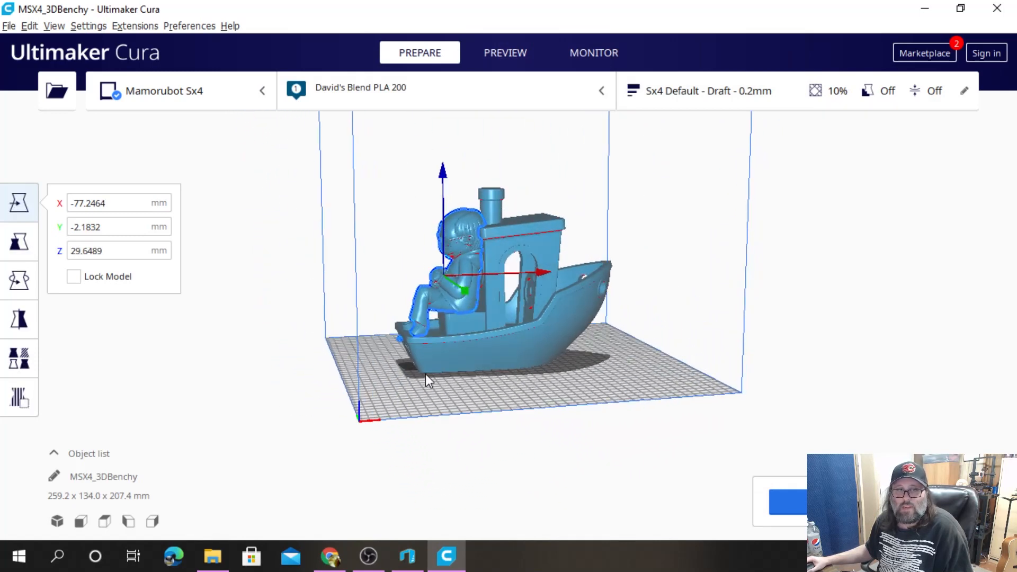
pyautogui.click(19, 241)
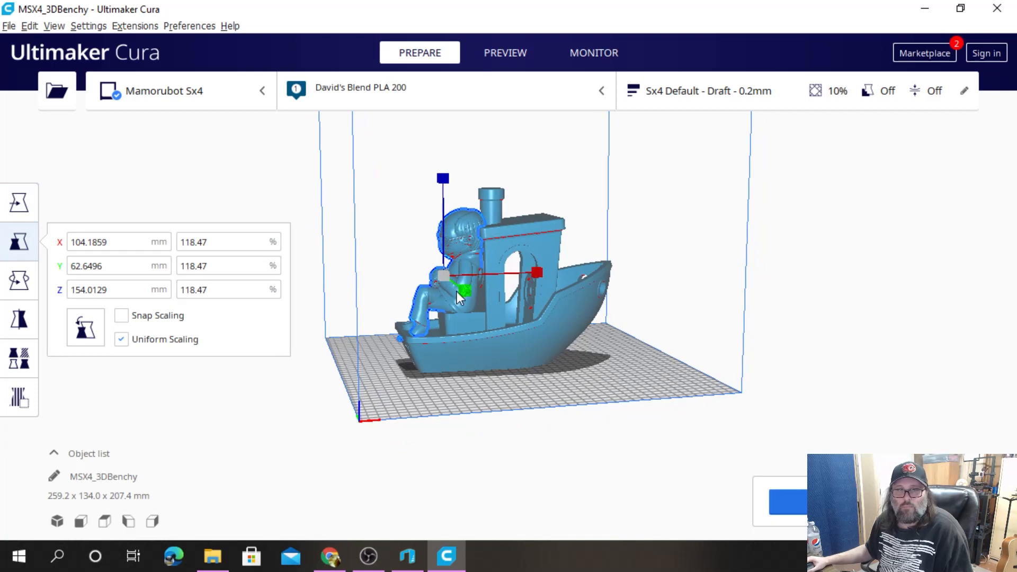
pyautogui.moveTo(458, 291); pyautogui.dragTo(447, 348)
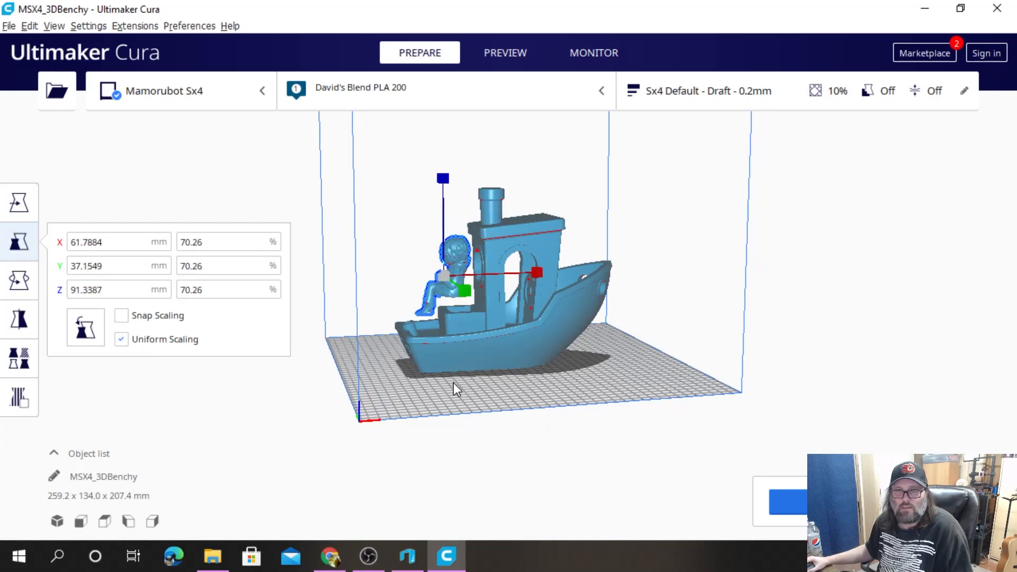
pyautogui.moveTo(454, 383); pyautogui.dragTo(639, 407, button='right')
pyautogui.moveTo(589, 310); pyautogui.dragTo(589, 309)
pyautogui.moveTo(549, 409); pyautogui.dragTo(593, 398, button='right')
pyautogui.moveTo(596, 299); pyautogui.dragTo(595, 298)
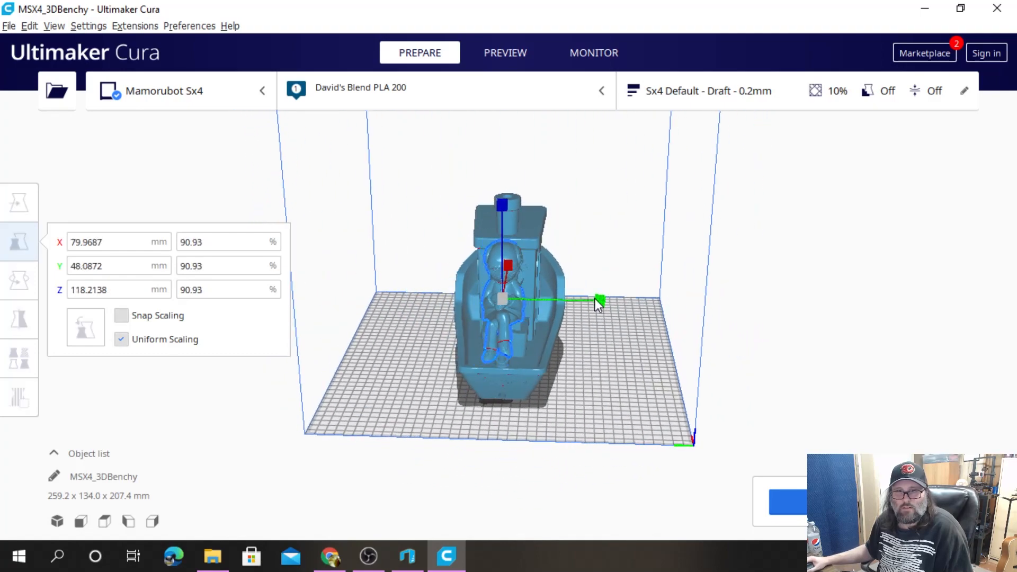
# Lower the figure along Z to about 34.7 mm so it sits on the boat's rear seat.
pyautogui.click(36, 203)
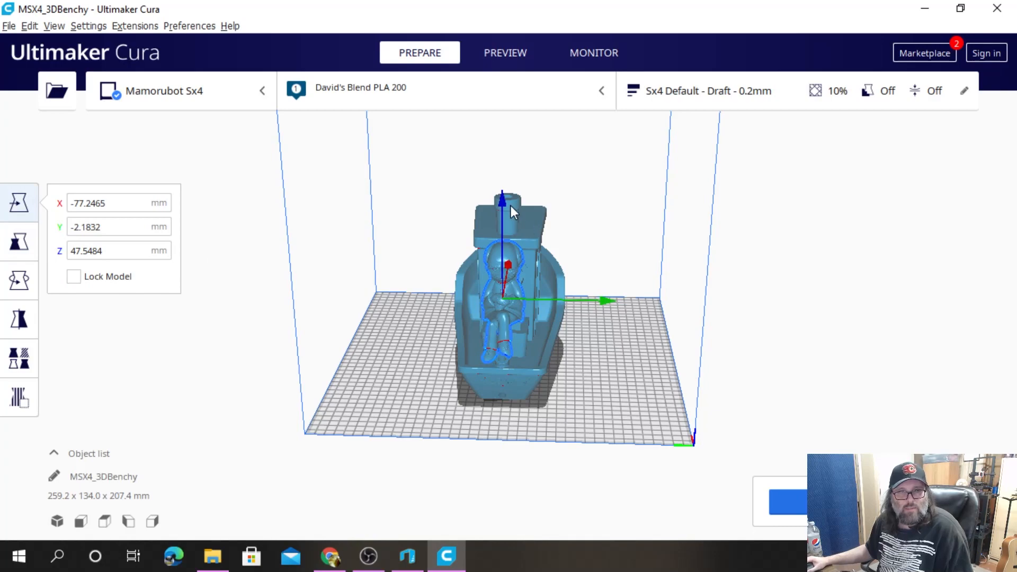
pyautogui.moveTo(500, 208); pyautogui.dragTo(495, 211)
pyautogui.moveTo(565, 385); pyautogui.dragTo(465, 435, button='right')
pyautogui.scroll(4, 465, 434)
pyautogui.moveTo(551, 420); pyautogui.dragTo(699, 438, button='right')
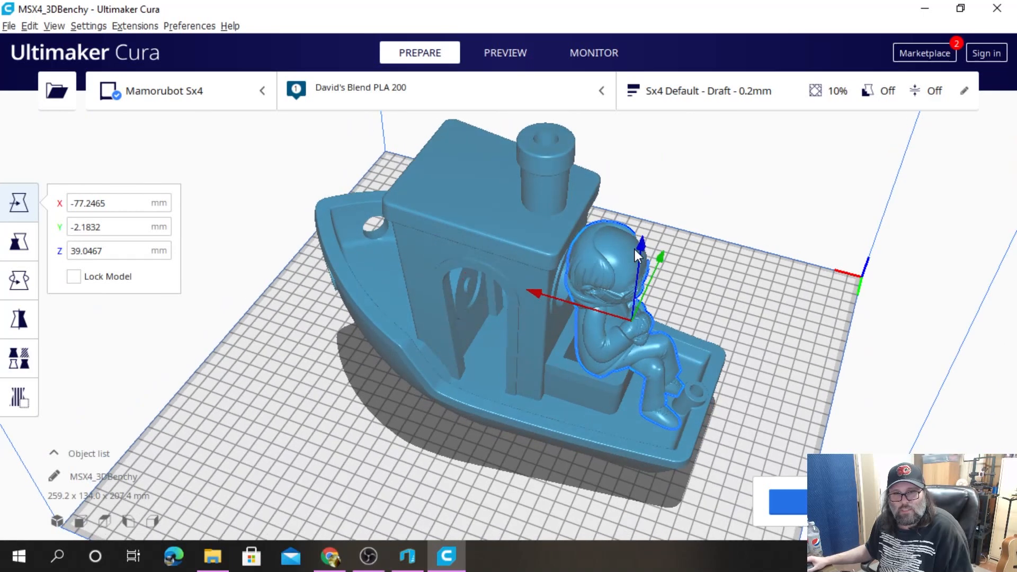
pyautogui.moveTo(643, 246); pyautogui.dragTo(637, 252)
pyautogui.moveTo(700, 275); pyautogui.dragTo(632, 369, button='right')
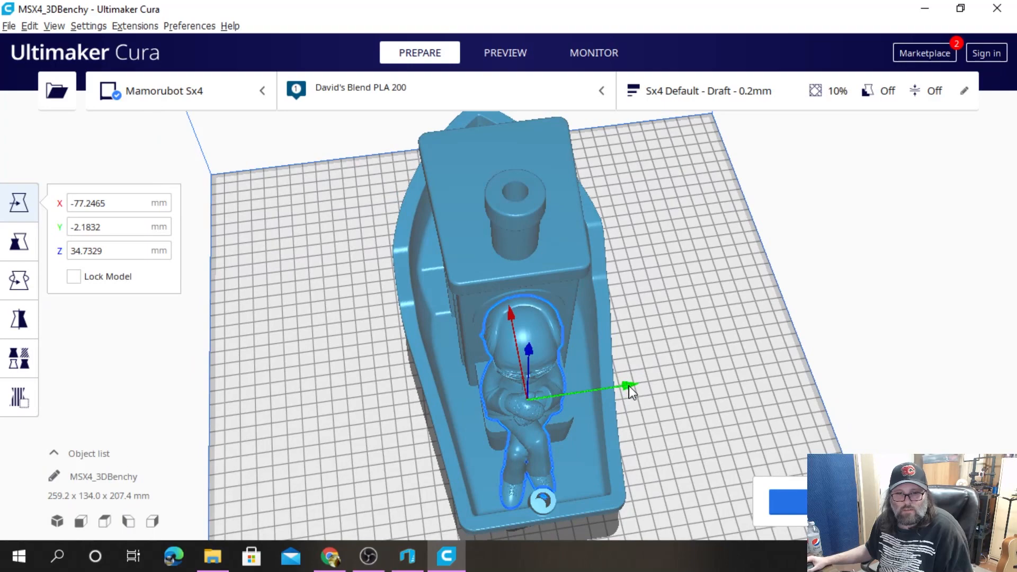
# Move the figure across the boat to Y about 1.3 mm to center it on the rear seat.
pyautogui.moveTo(628, 386); pyautogui.dragTo(638, 385)
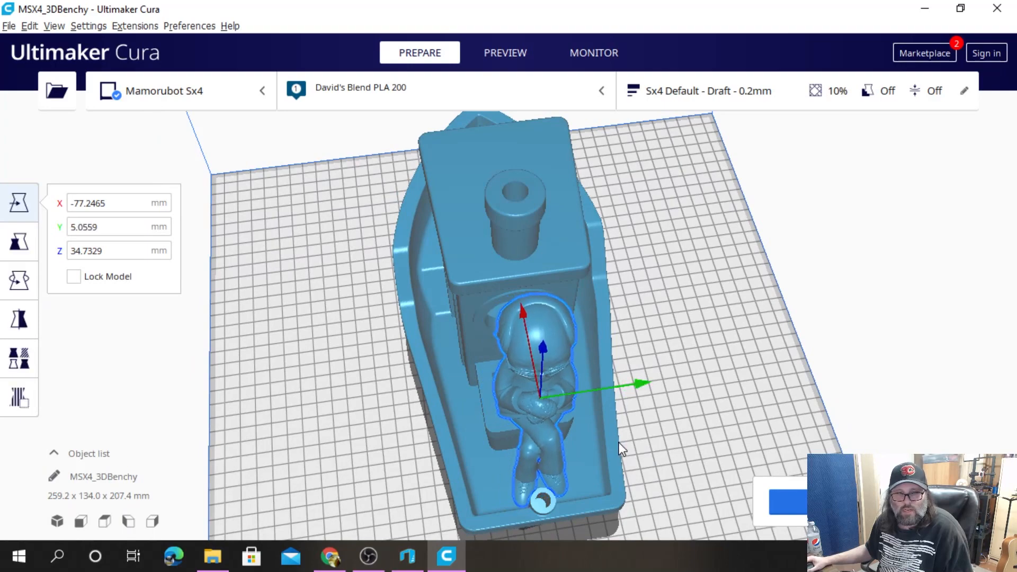
pyautogui.moveTo(619, 443); pyautogui.dragTo(586, 440, button='right')
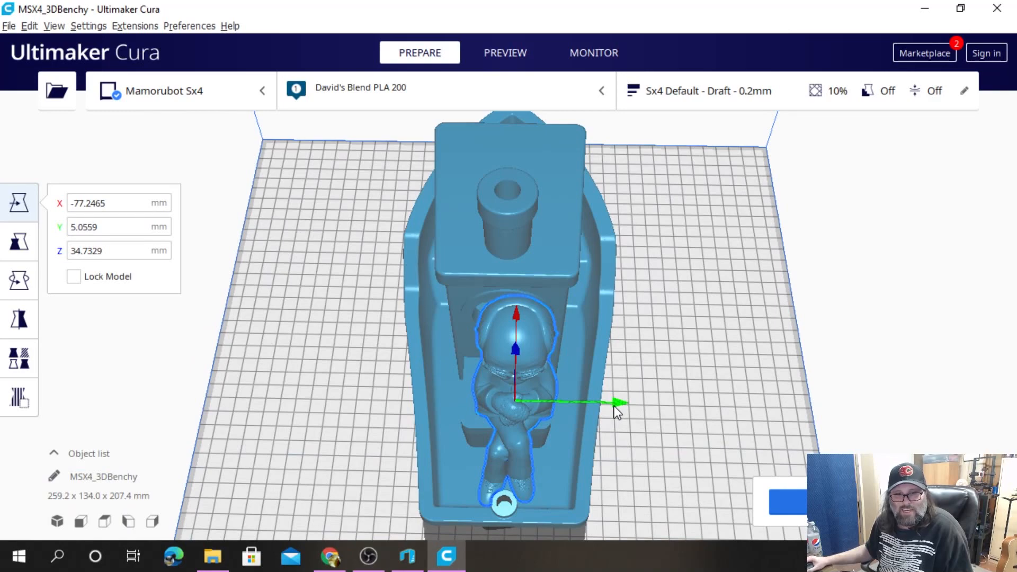
pyautogui.moveTo(615, 405); pyautogui.dragTo(609, 409)
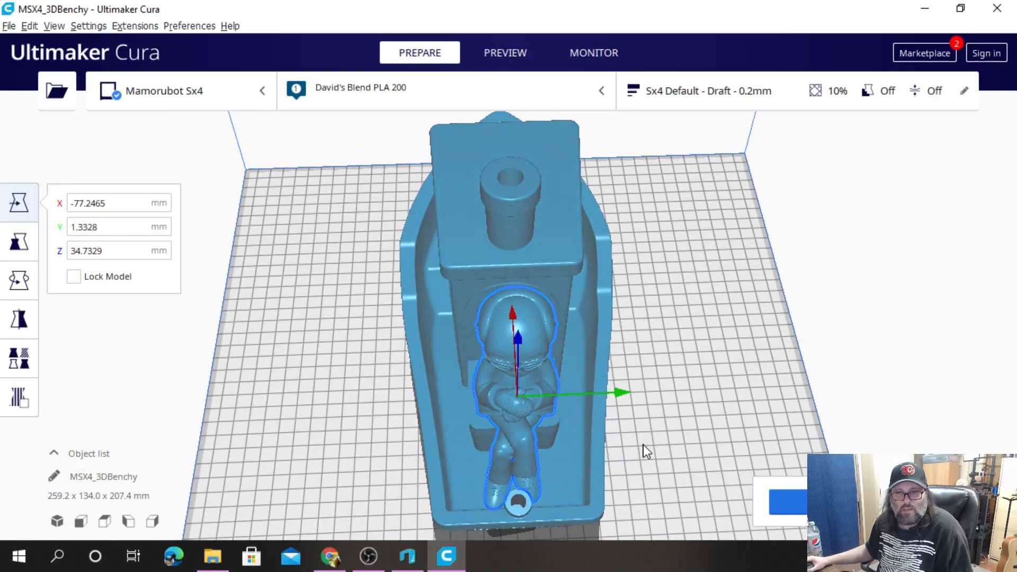
pyautogui.moveTo(643, 444); pyautogui.dragTo(361, 290, button='right')
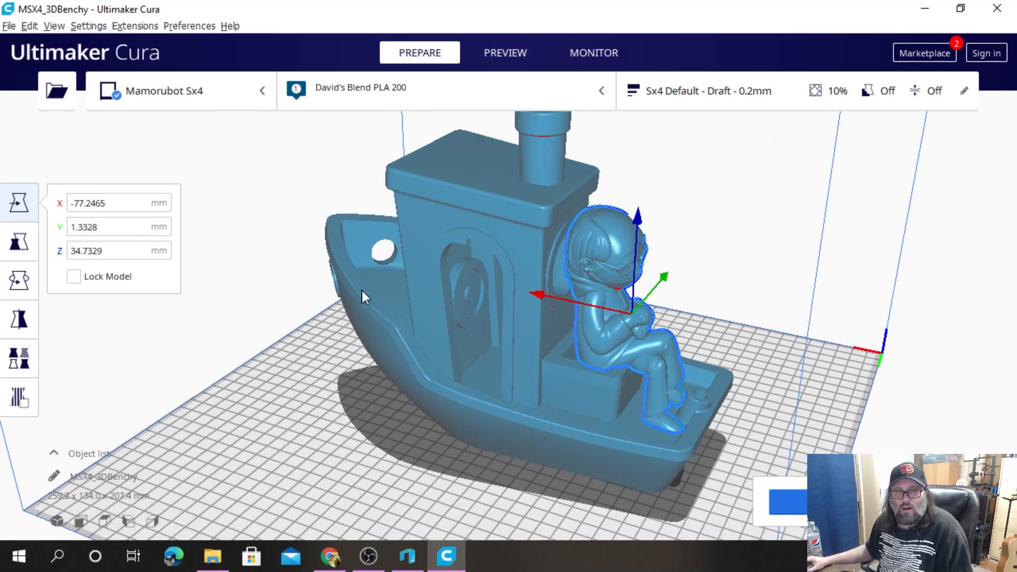
# Scale the seated figure down uniformly to about 79%, then clear the selection.
pyautogui.click(19, 241)
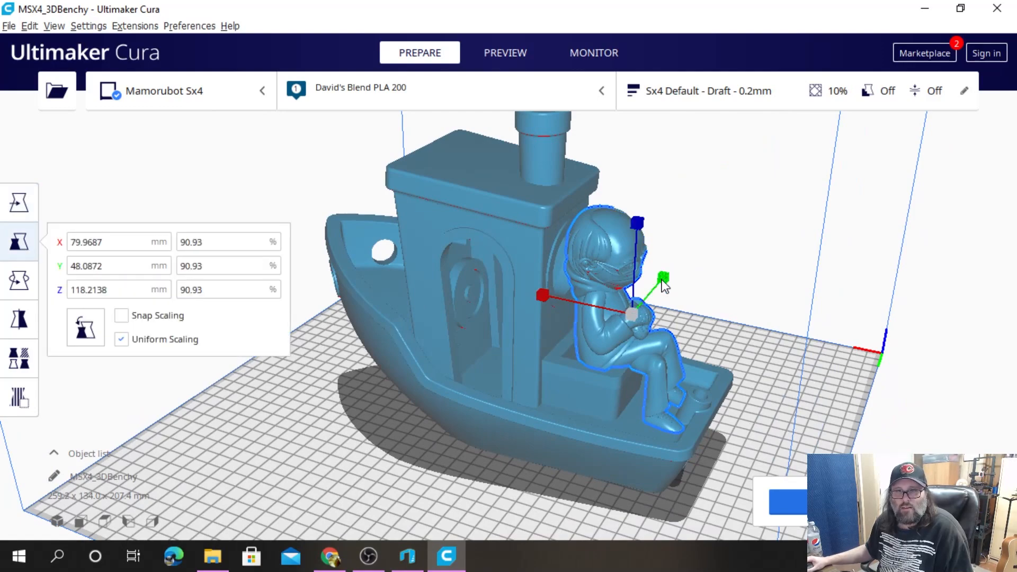
pyautogui.moveTo(664, 286); pyautogui.dragTo(659, 289)
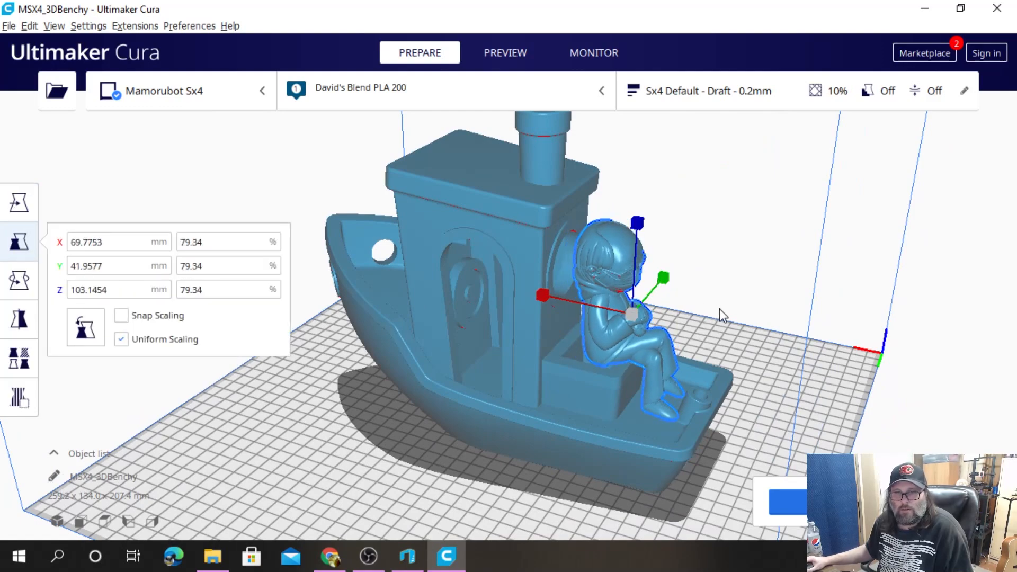
pyautogui.moveTo(719, 309); pyautogui.dragTo(520, 411, button='right')
pyautogui.click(612, 415)
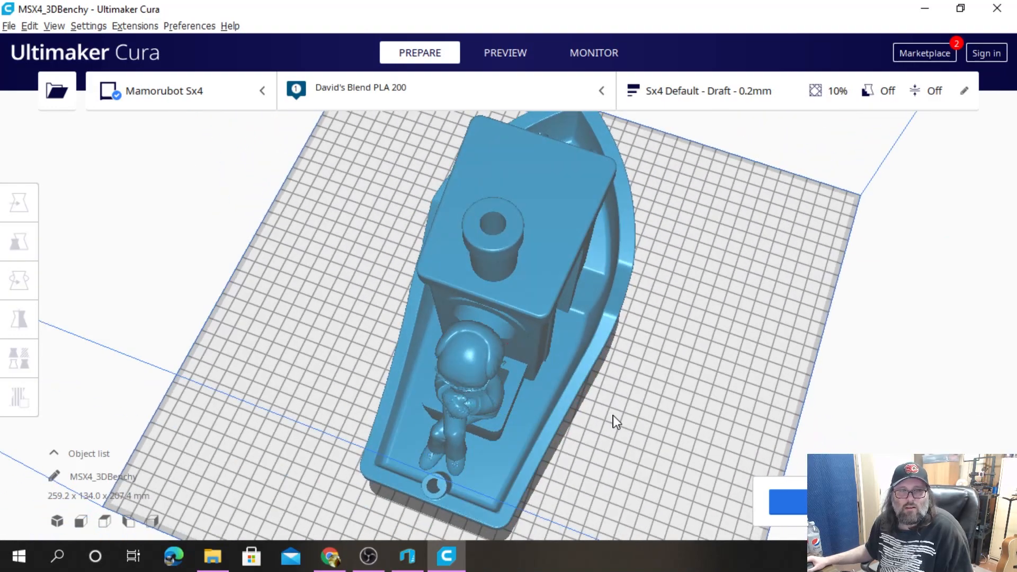
pyautogui.moveTo(562, 453); pyautogui.dragTo(538, 399, button='right')
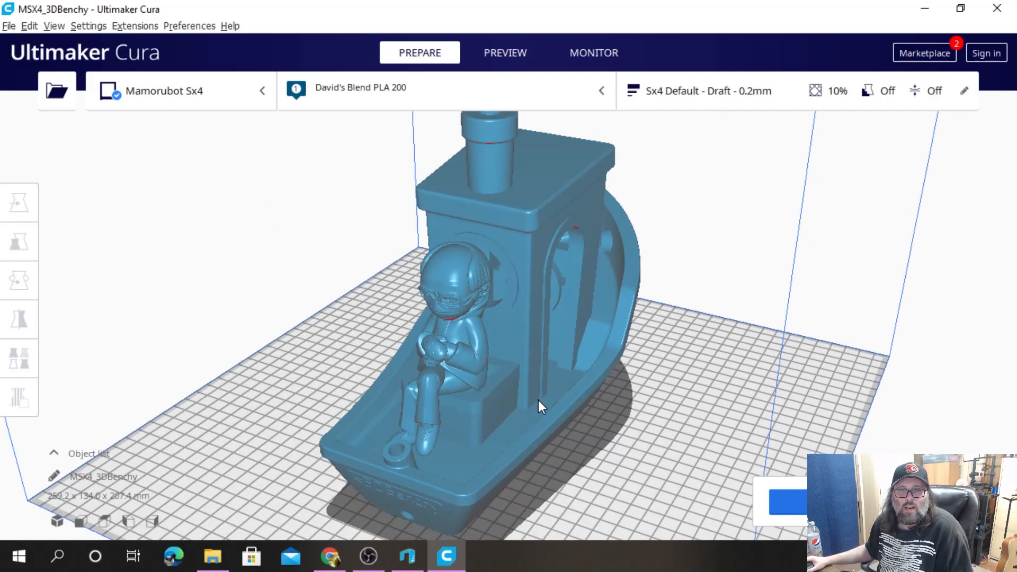
# Select the figure again and lower it along Z onto the boat's rear seat.
pyautogui.moveTo(571, 472); pyautogui.dragTo(816, 461, button='right')
pyautogui.click(602, 269)
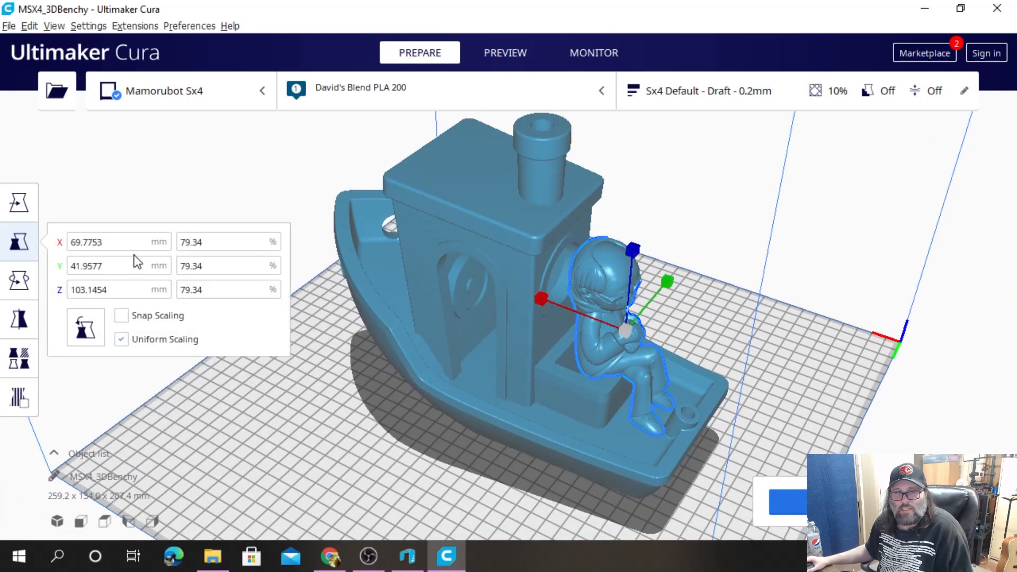
pyautogui.click(26, 207)
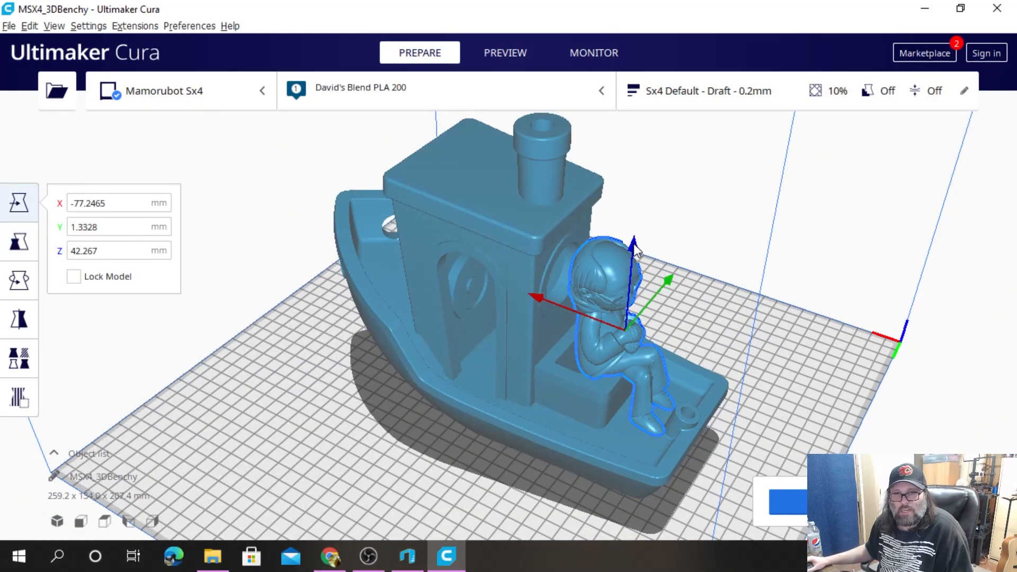
pyautogui.moveTo(636, 249); pyautogui.dragTo(634, 269)
pyautogui.moveTo(697, 261); pyautogui.dragTo(622, 380, button='right')
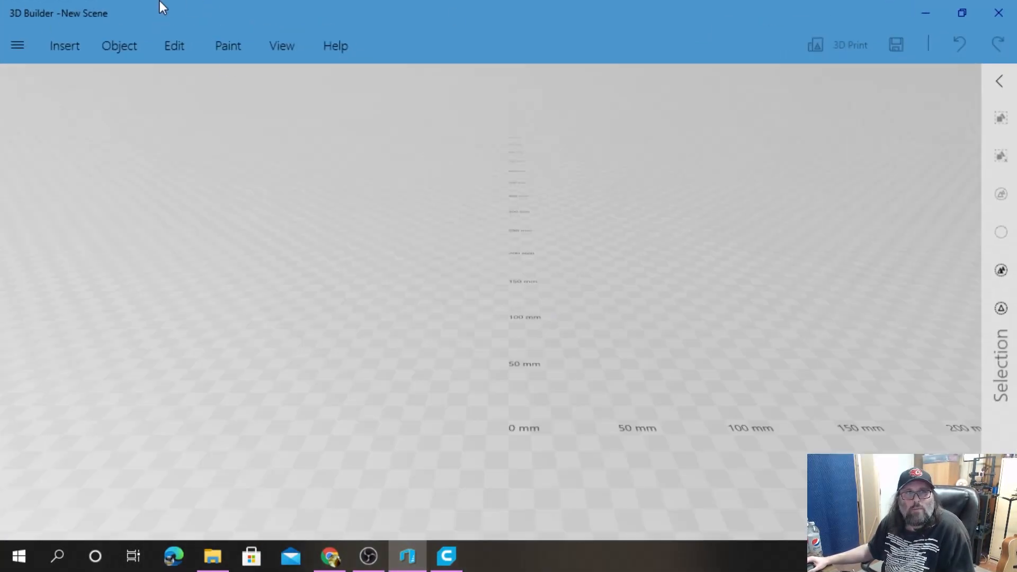
# In 3D Builder, insert a cylinder into the new scene.
pyautogui.click(17, 48)
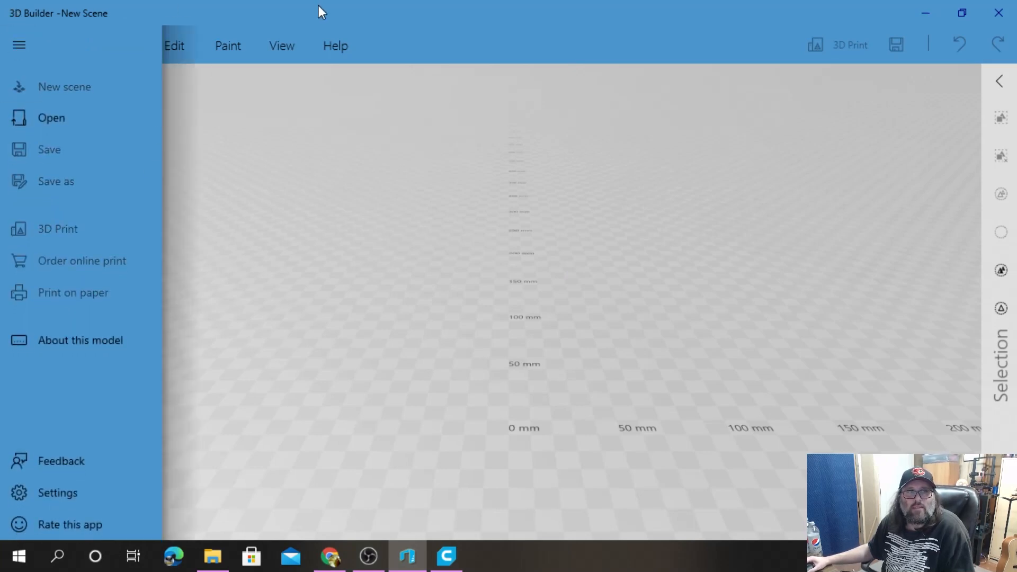
pyautogui.click(295, 231)
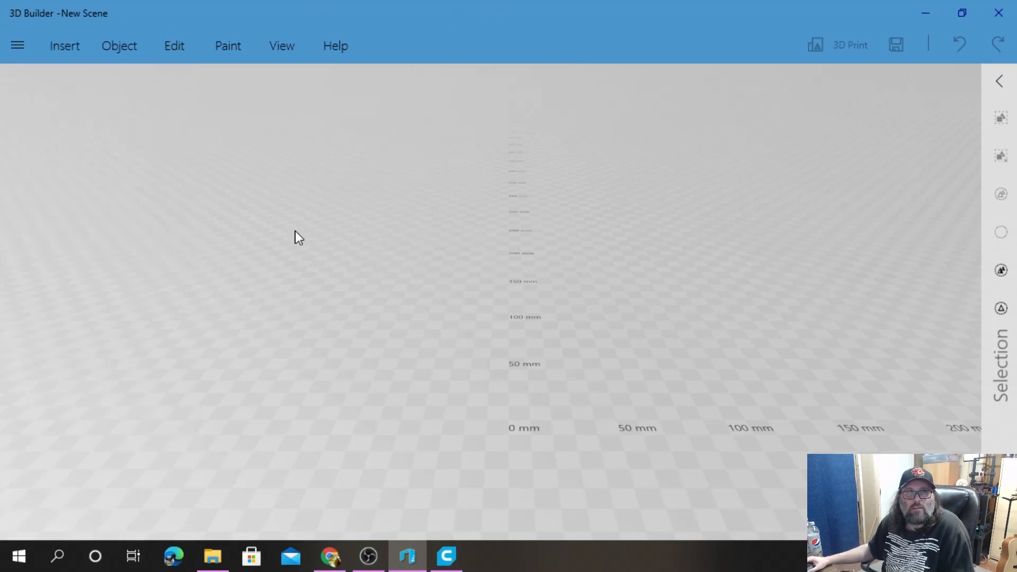
pyautogui.click(69, 59)
pyautogui.click(259, 85)
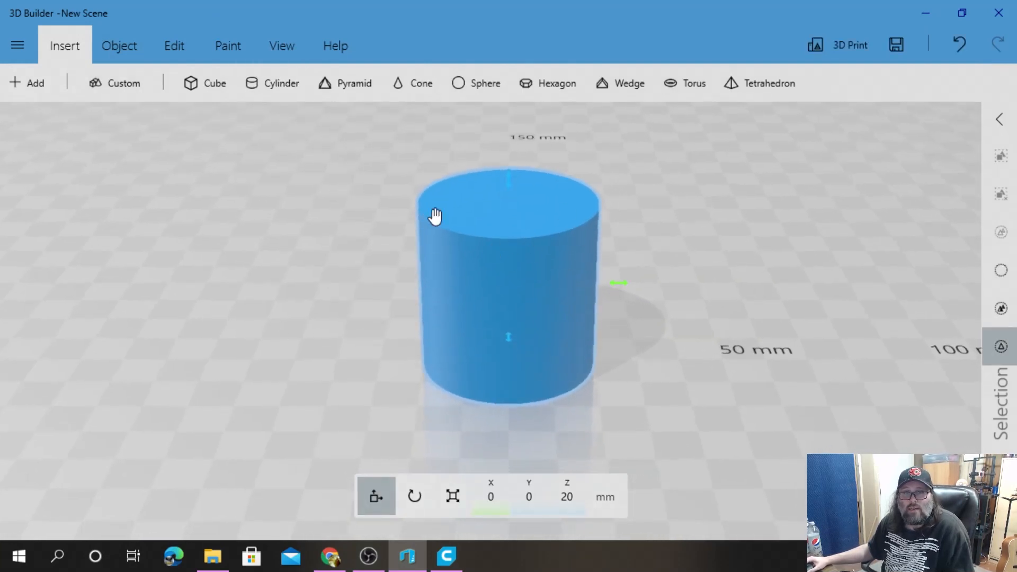
# Save the cylinder in STL format as cyl.stl in the Cartoon Bundled Up Bernie folder under Downloads.
pyautogui.click(39, 55)
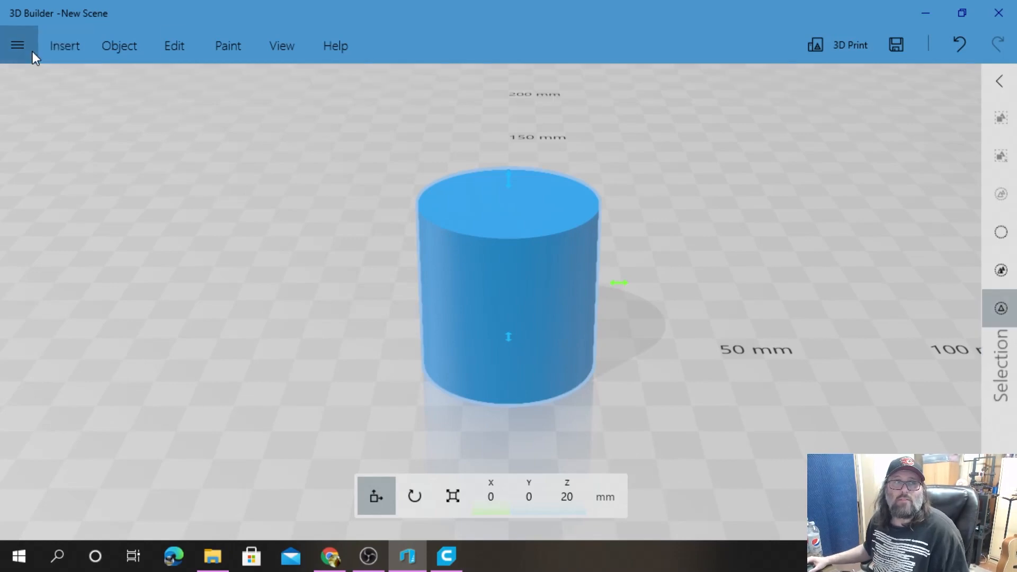
pyautogui.click(31, 53)
pyautogui.click(59, 151)
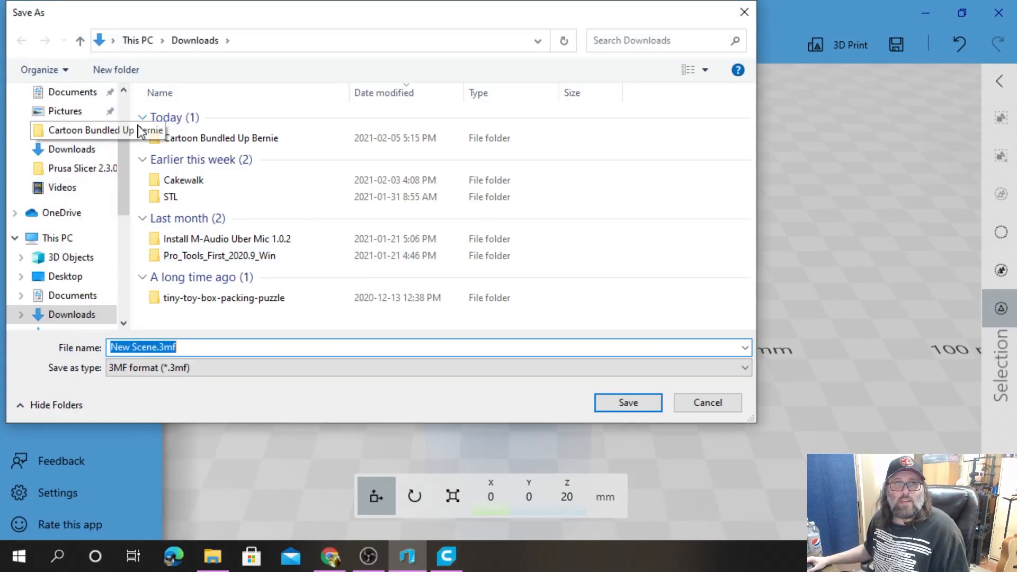
pyautogui.click(183, 140)
pyautogui.doubleClick(185, 139)
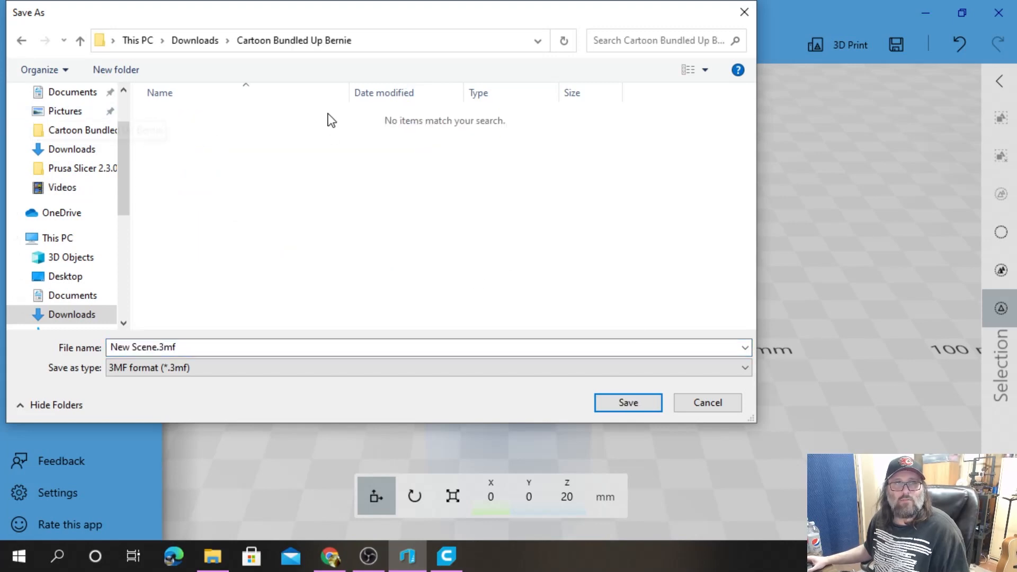
pyautogui.click(206, 344)
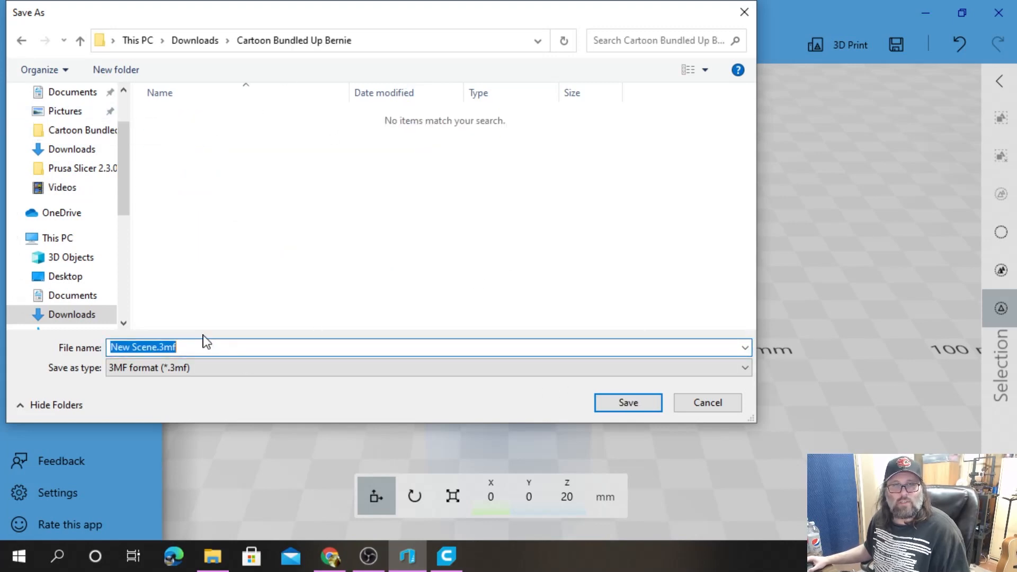
pyautogui.write('cyl')
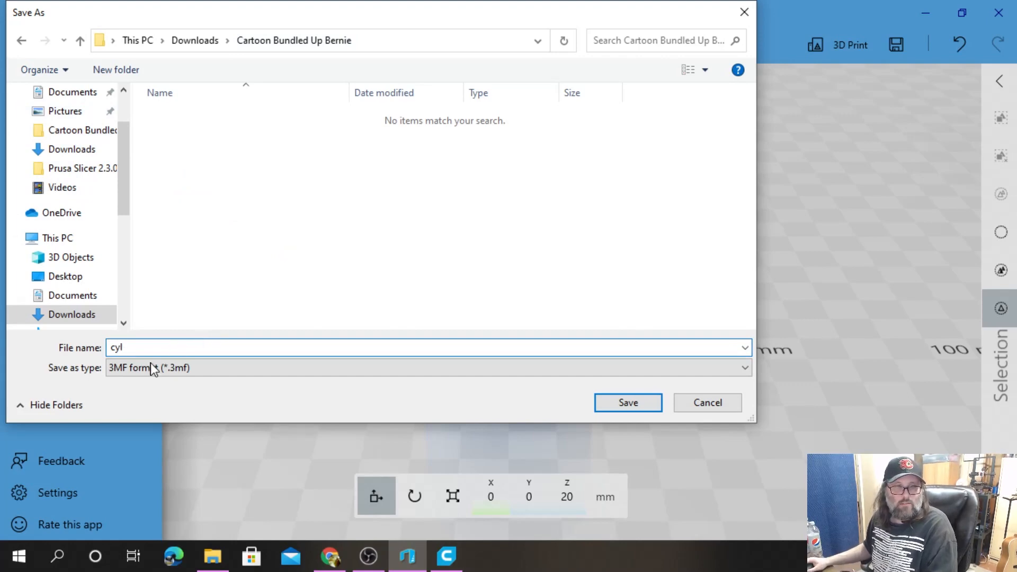
pyautogui.click(154, 368)
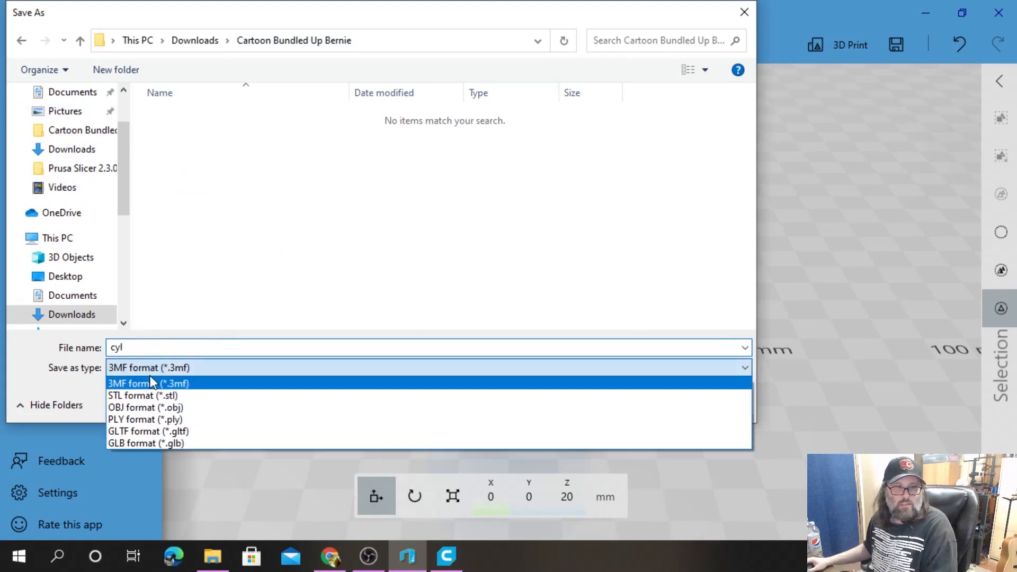
pyautogui.click(155, 395)
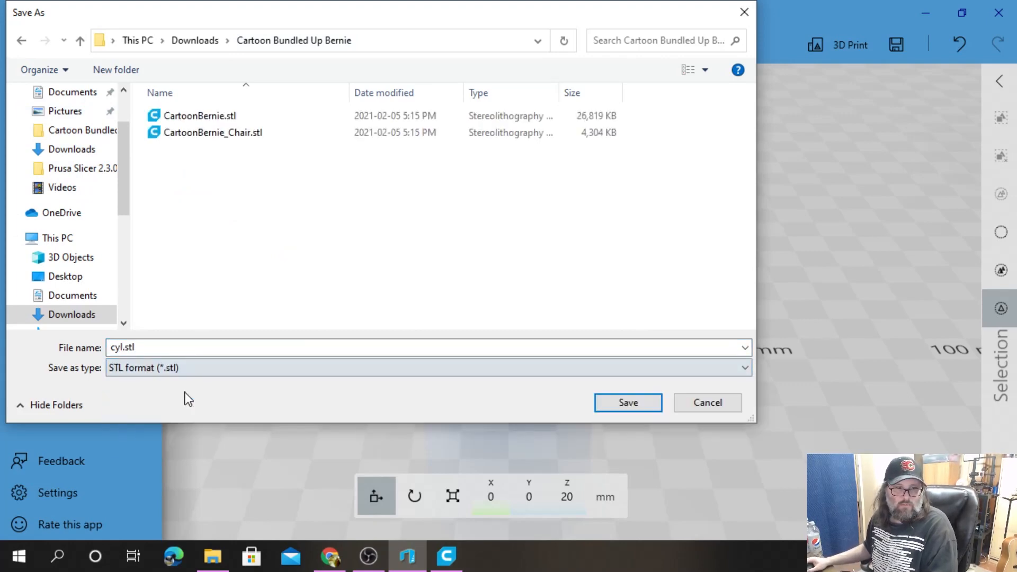
pyautogui.click(653, 403)
pyautogui.click(604, 341)
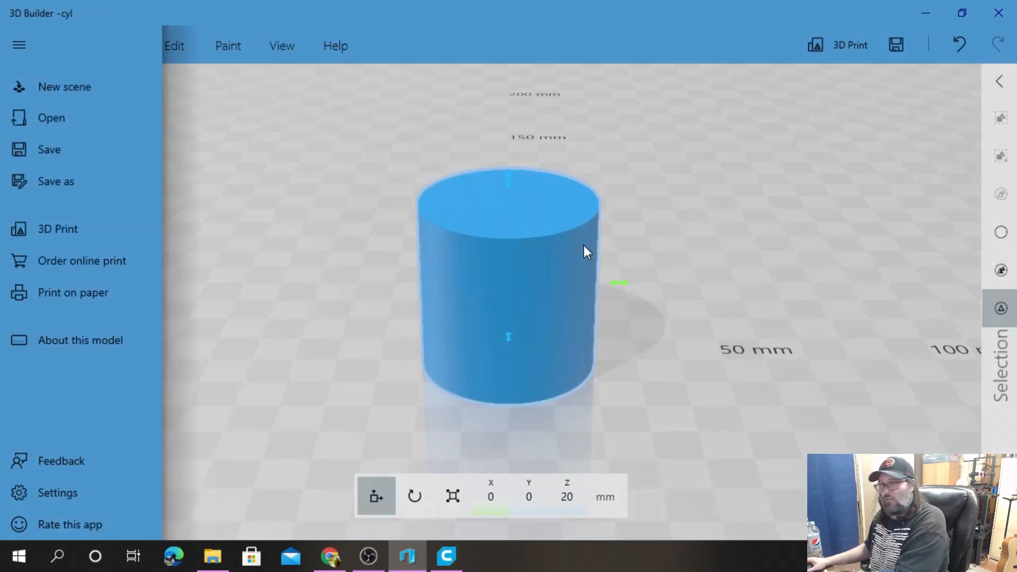
# Delete the cylinder from the scene and insert a cube in its place.
pyautogui.click(564, 261)
pyautogui.press('Delete')
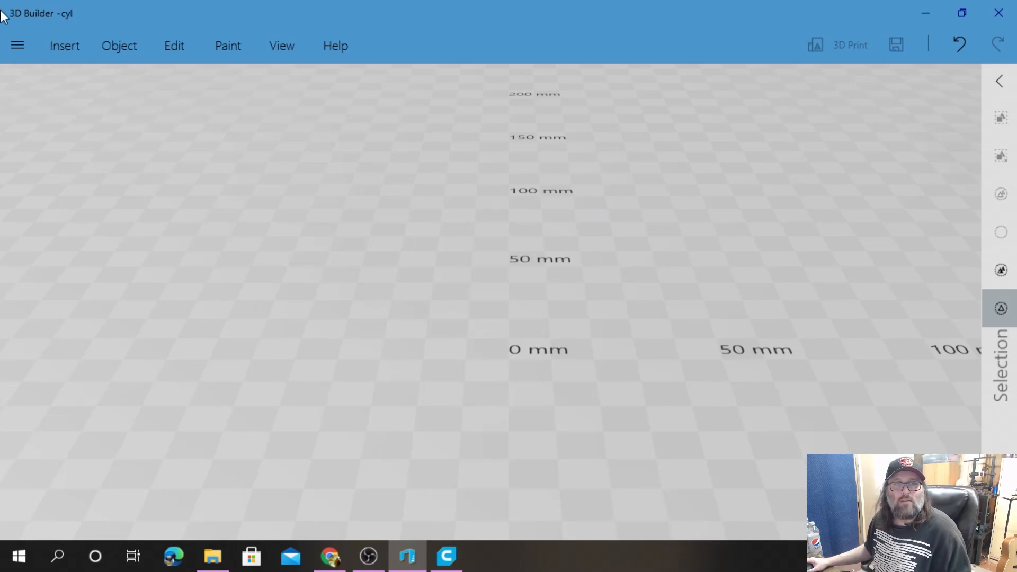
pyautogui.click(67, 49)
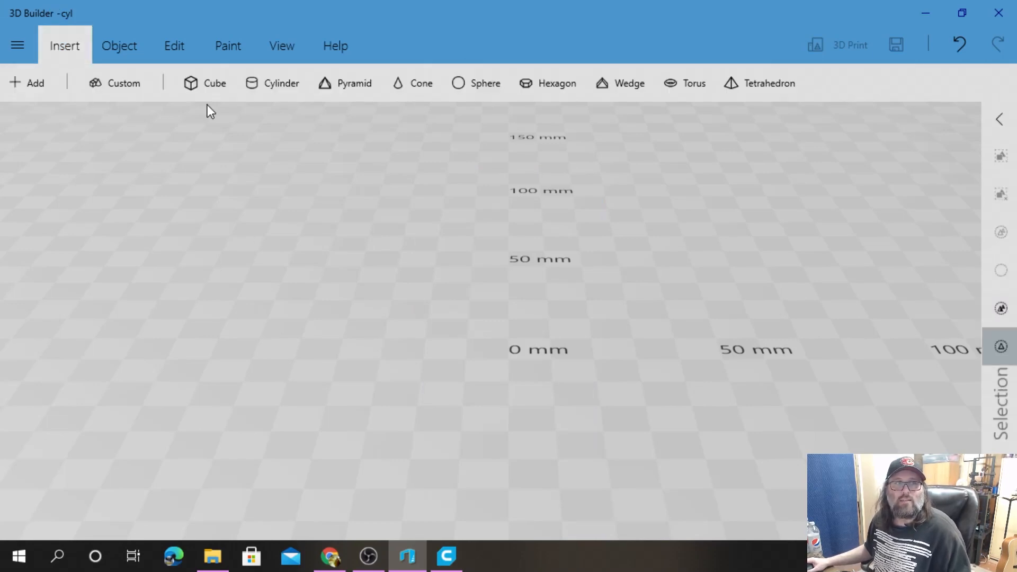
pyautogui.click(206, 85)
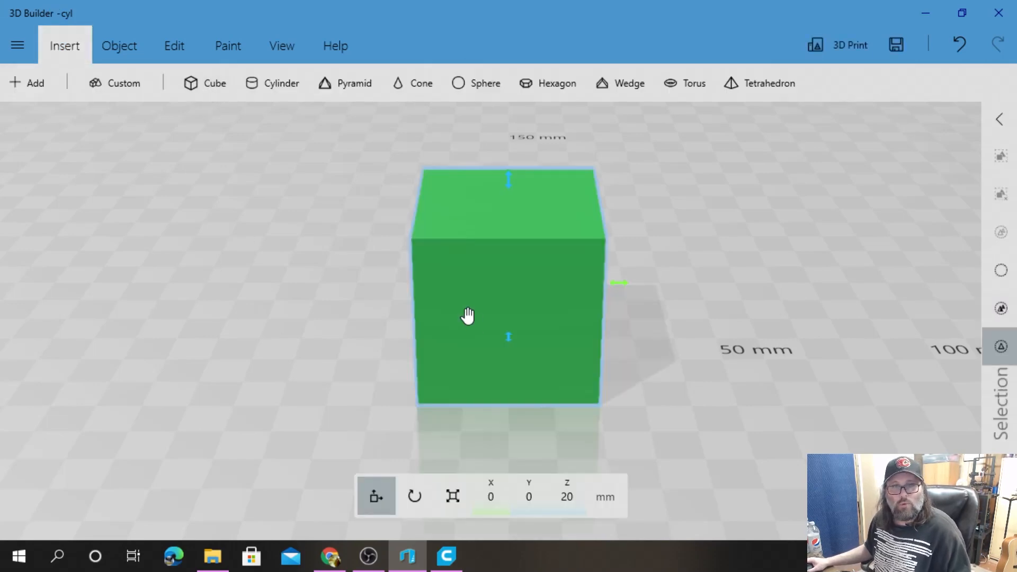
# Save the cube in STL format as box.stl in the Cartoon Bundled Up Bernie folder.
pyautogui.click(18, 48)
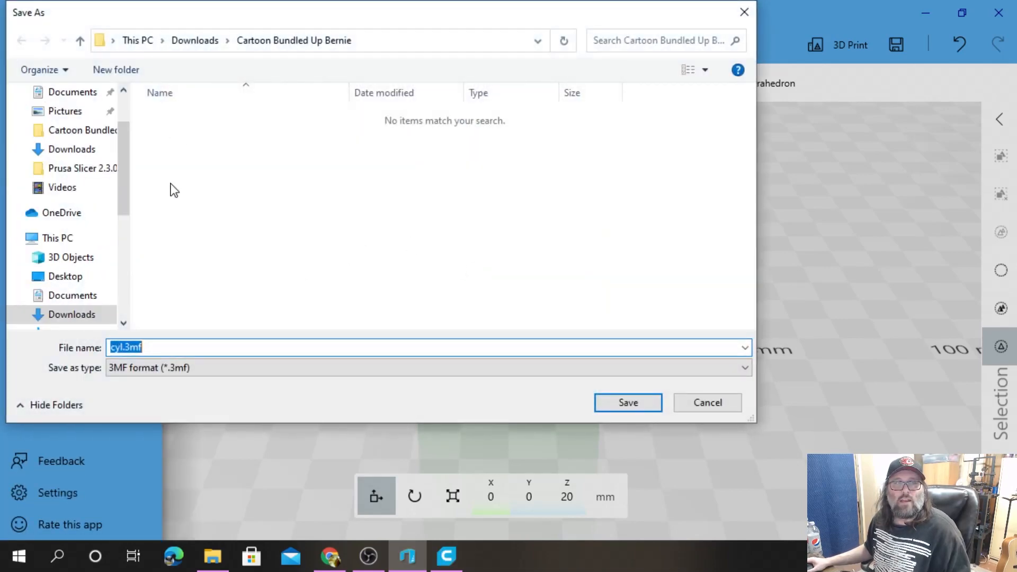
pyautogui.click(135, 367)
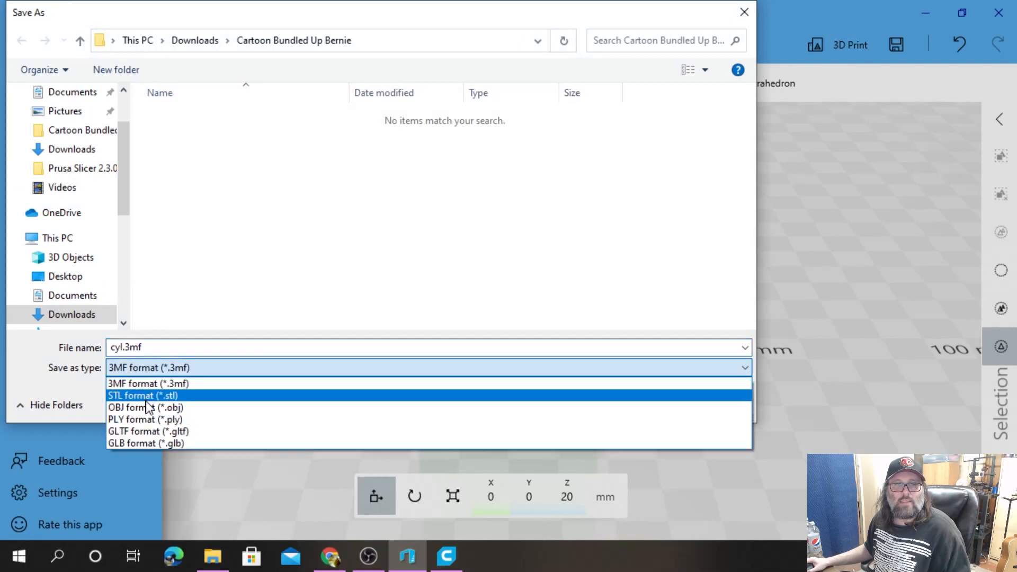
pyautogui.click(150, 396)
pyautogui.doubleClick(117, 347)
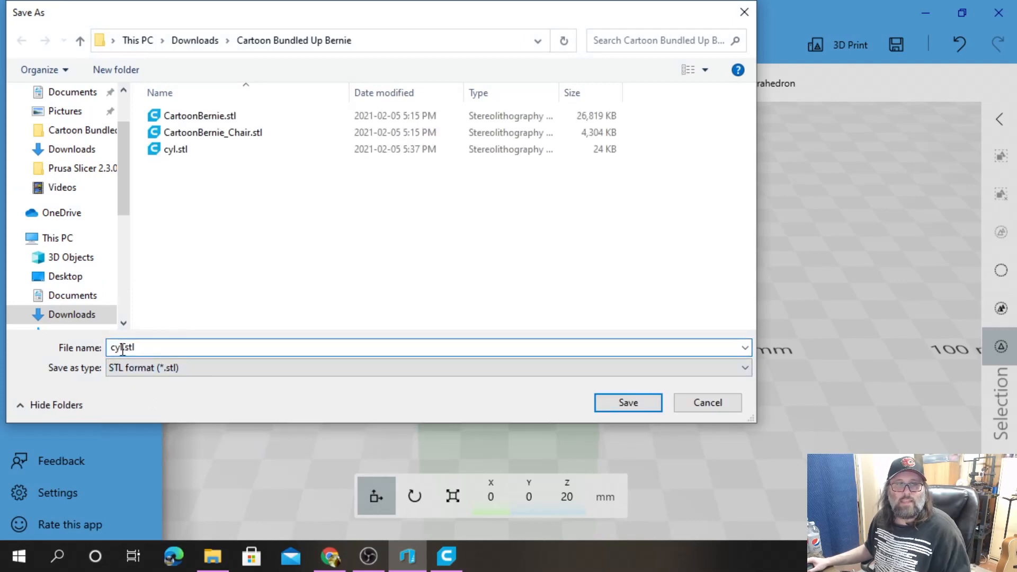
pyautogui.press('BackSpace')
pyautogui.write('box')
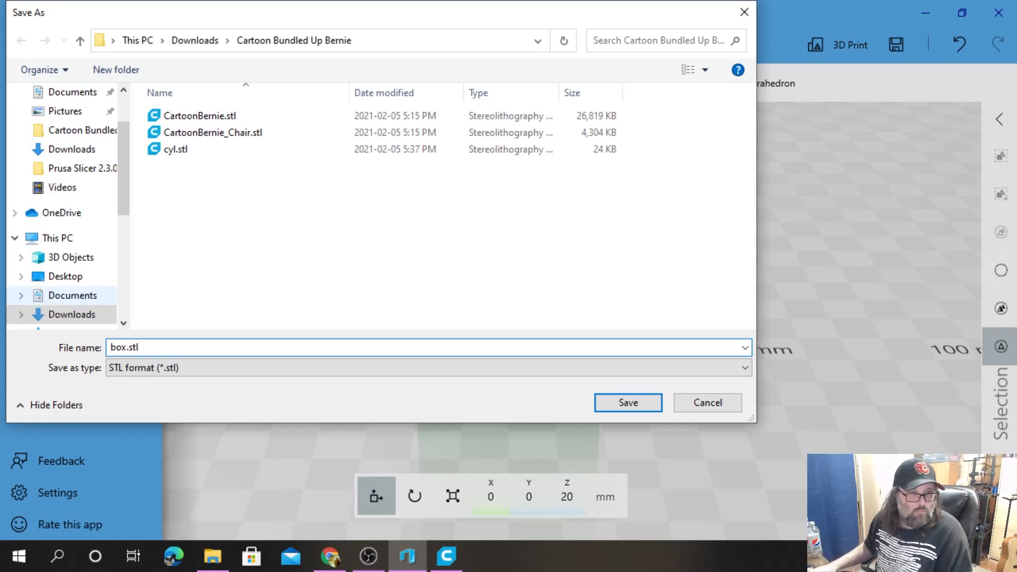
pyautogui.click(628, 402)
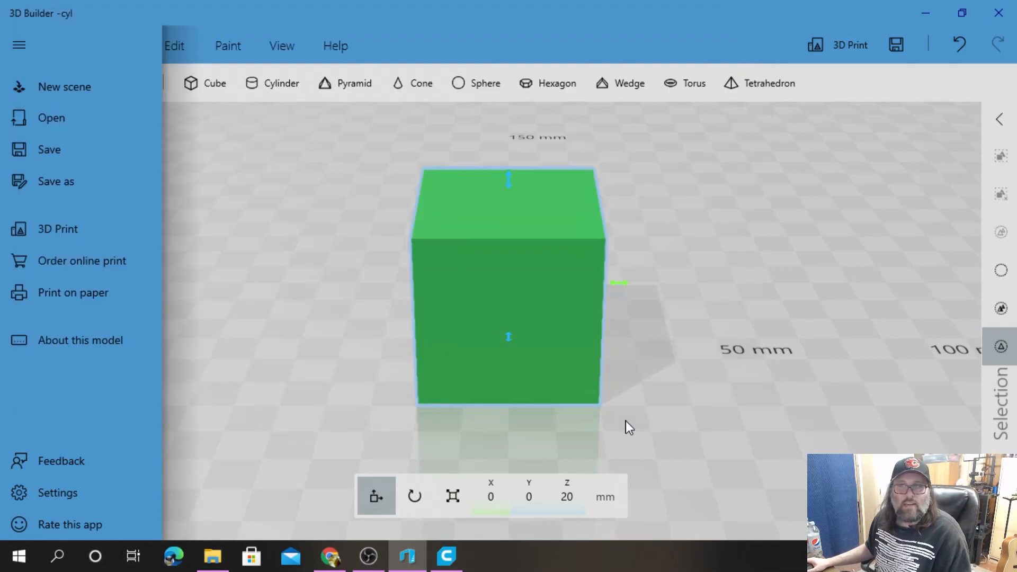
# Switch to Ultimaker Cura and open box.stl and cyl.stl together from the Cartoon Bundled Up Bernie folder.
pyautogui.click(580, 325)
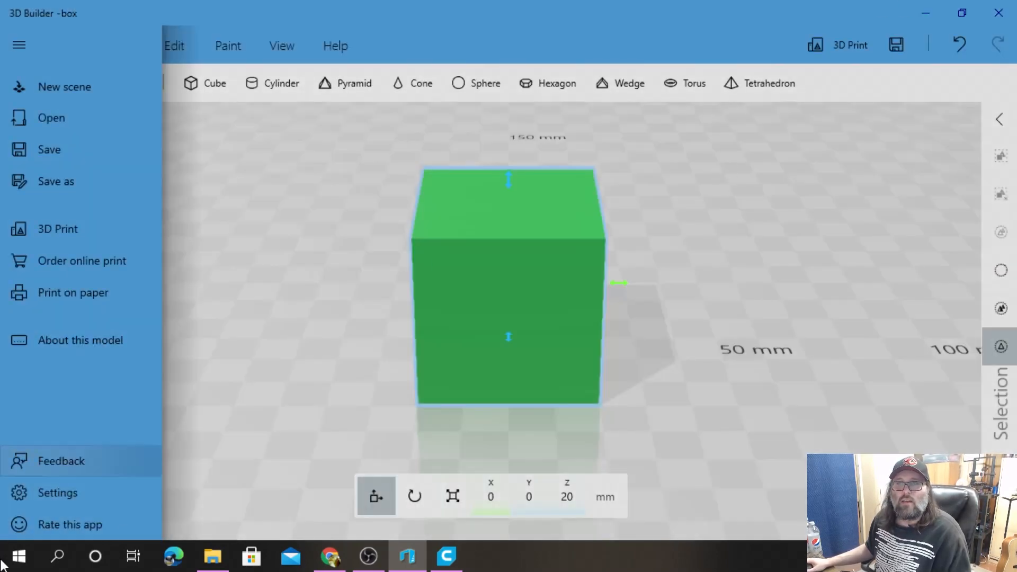
pyautogui.click(925, 13)
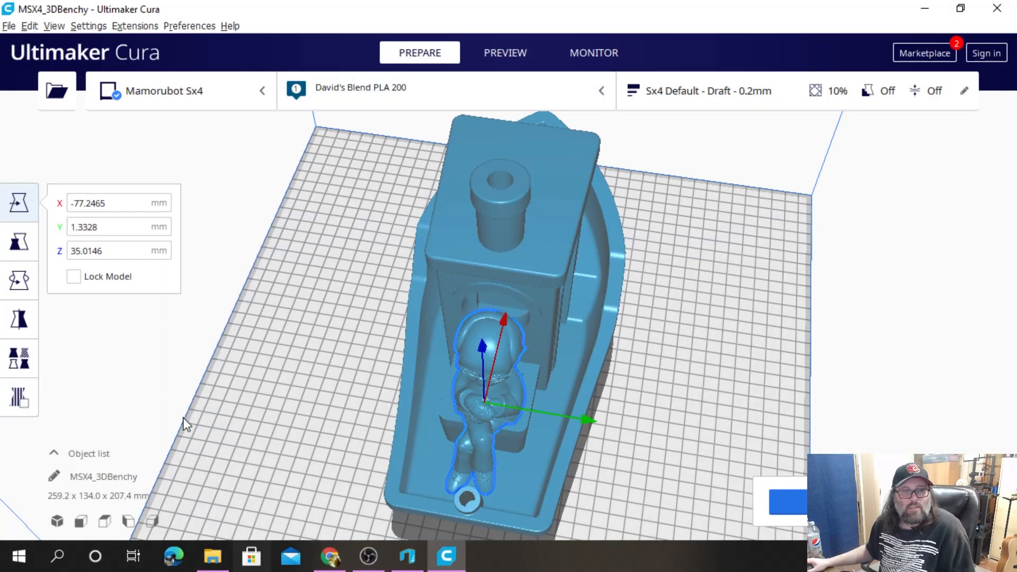
pyautogui.click(12, 26)
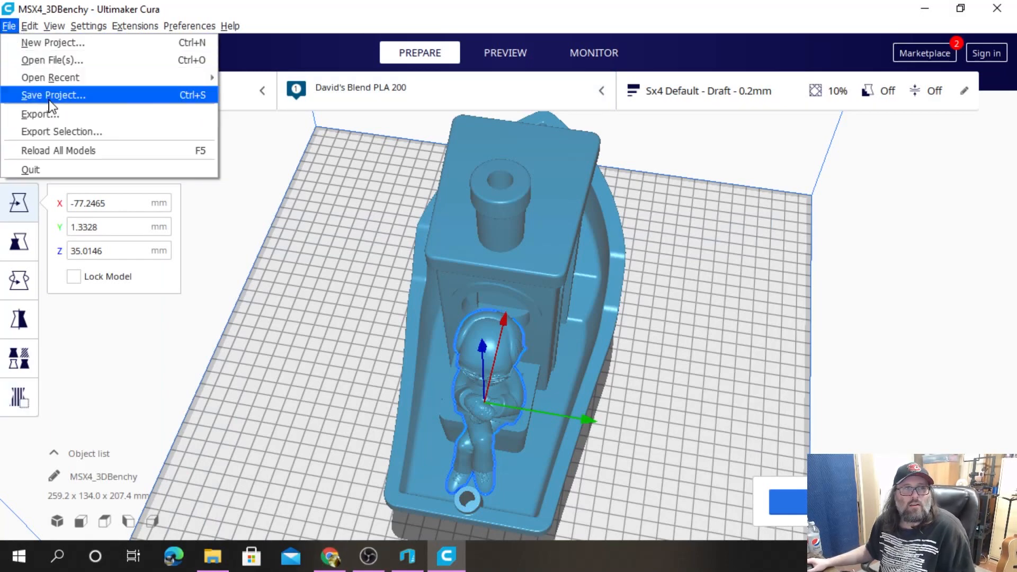
pyautogui.moveTo(50, 79)
pyautogui.click(51, 60)
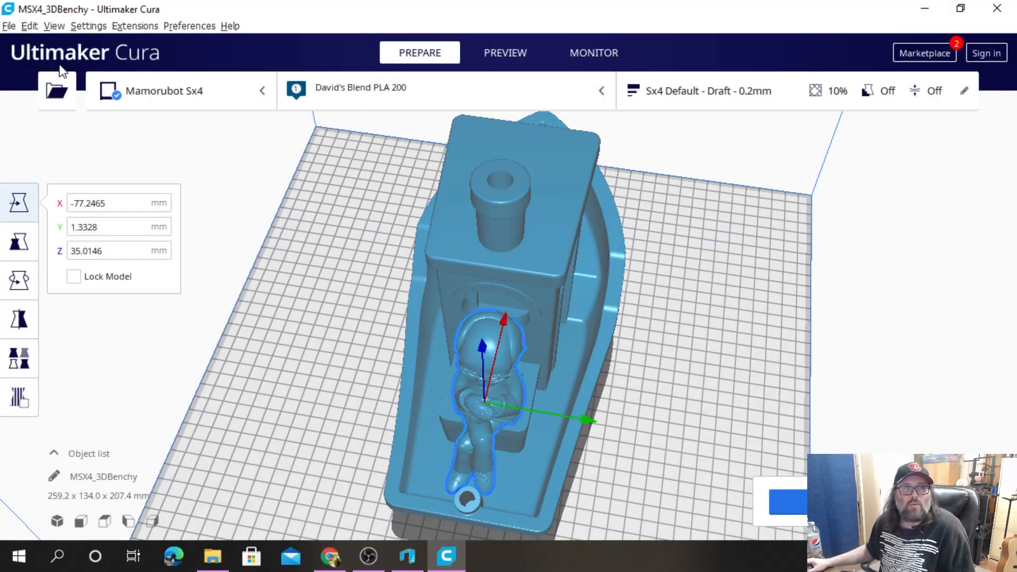
pyautogui.click(214, 136)
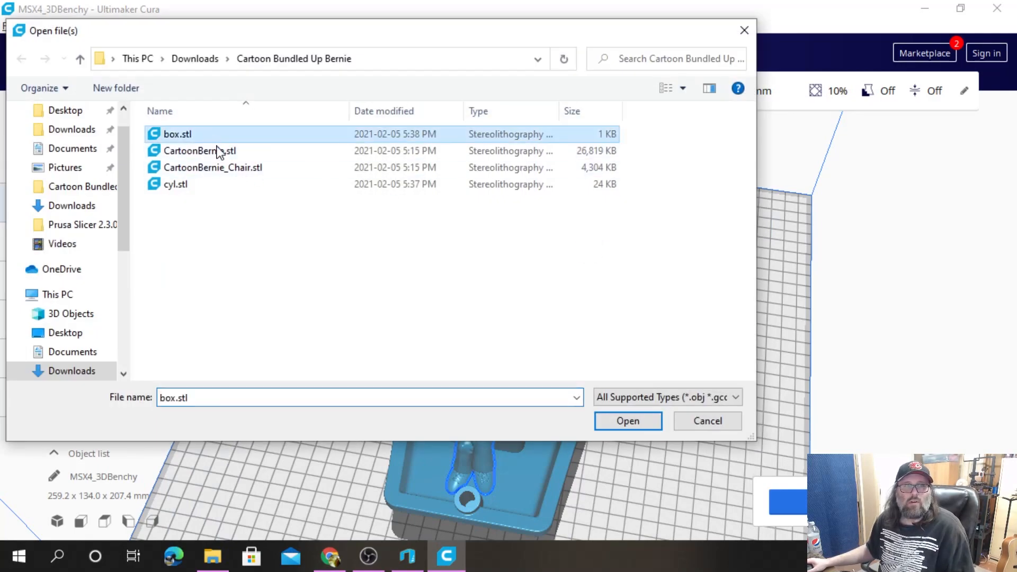
pyautogui.keyDown('ctrl'); pyautogui.click(192, 184); pyautogui.keyUp('ctrl')
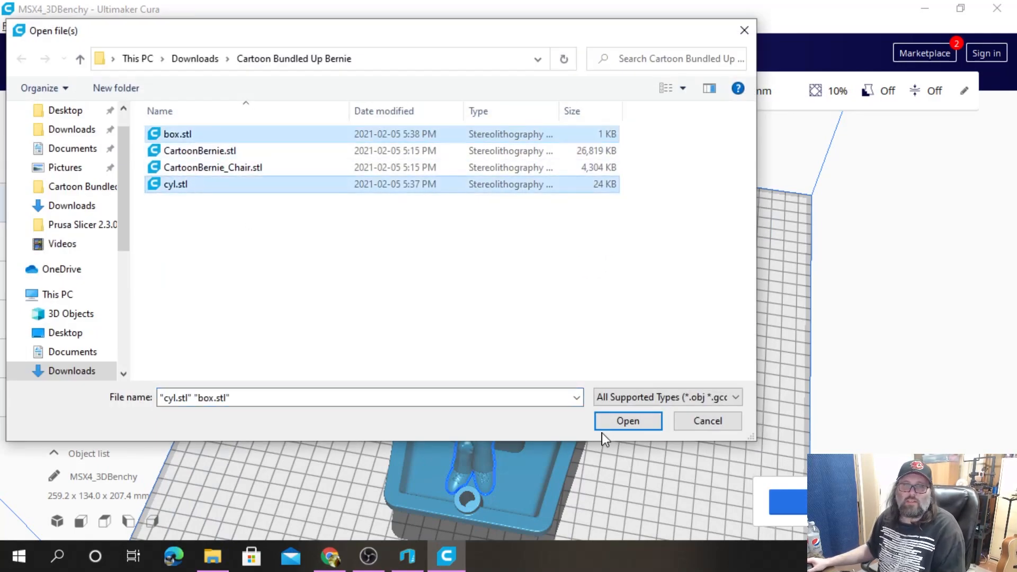
pyautogui.click(625, 422)
# Select the cylinder, raise it to about Z 49 mm and move it in front of the seated figure, about X -101, Y 12 mm.
pyautogui.moveTo(660, 469); pyautogui.dragTo(626, 430, button='right')
pyautogui.click(625, 430)
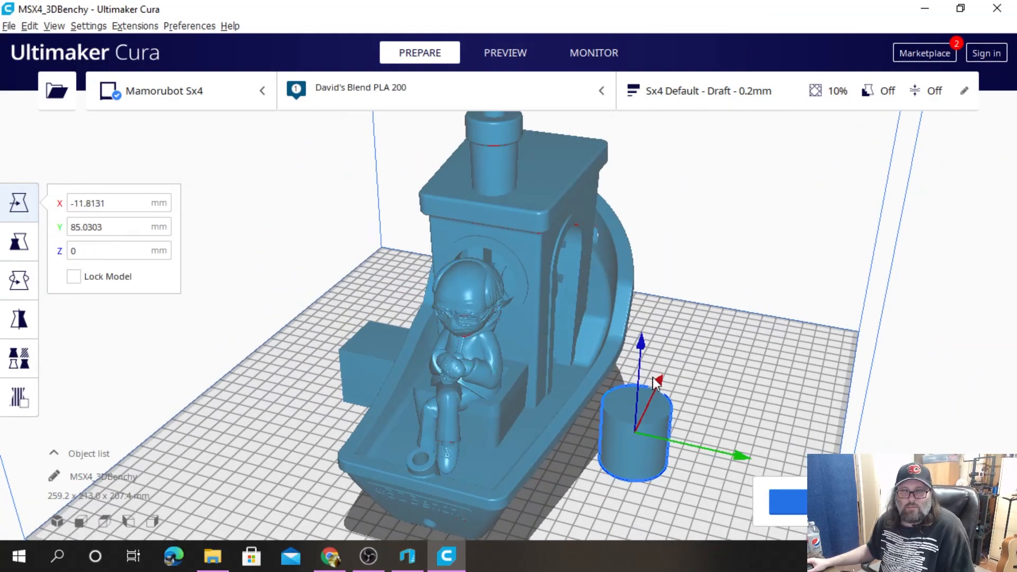
pyautogui.moveTo(638, 389); pyautogui.dragTo(642, 316)
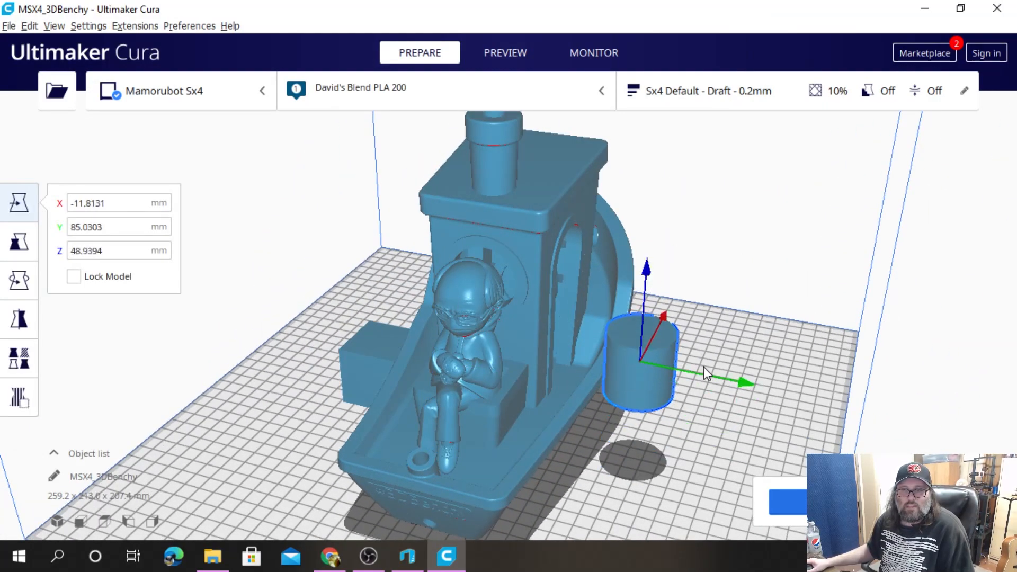
pyautogui.moveTo(669, 376); pyautogui.dragTo(516, 424)
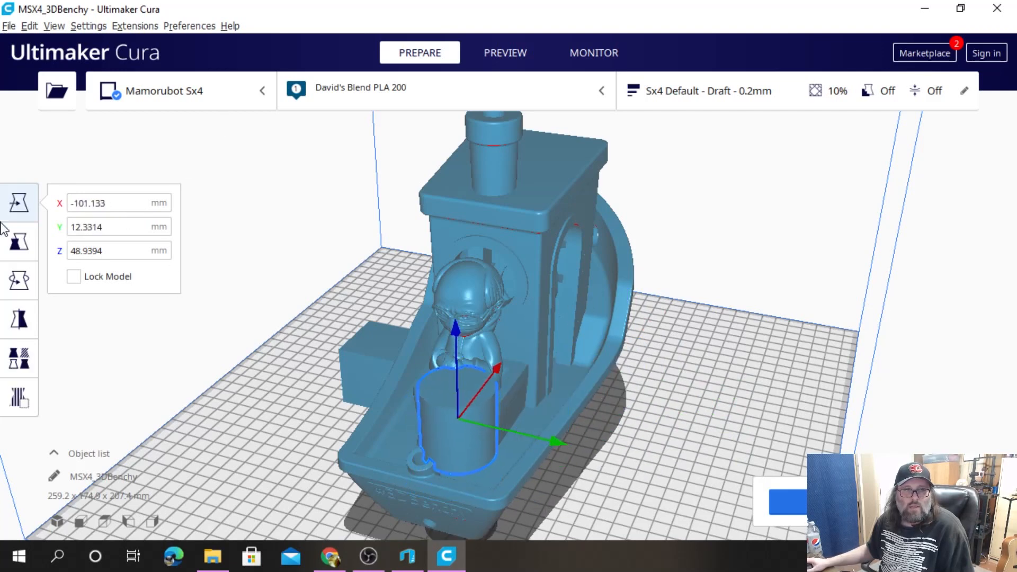
# Scale the cylinder uniformly to about 37% and lower it beside the figure's feet, at about X -107, Z 29 mm.
pyautogui.click(19, 242)
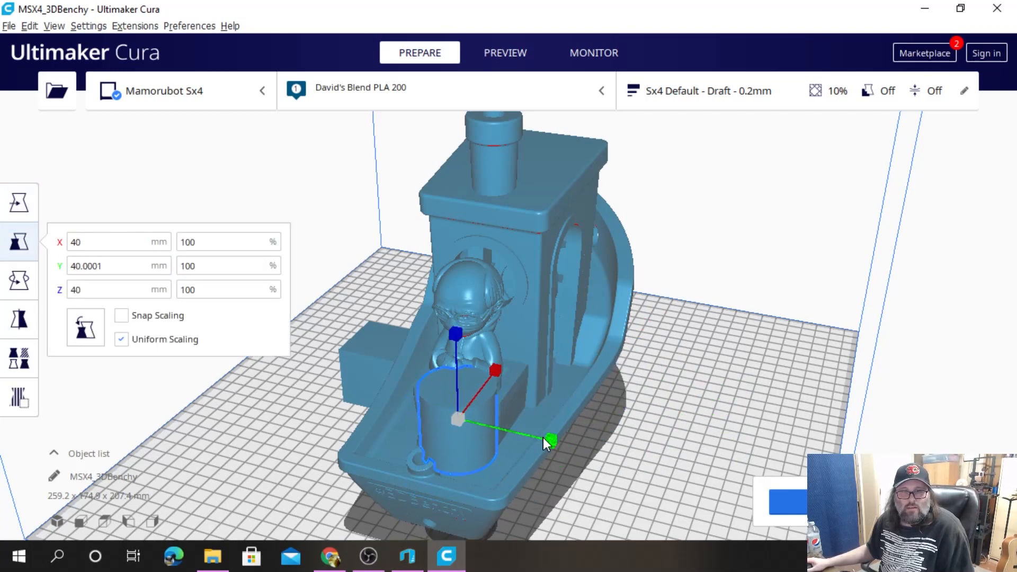
pyautogui.moveTo(542, 438); pyautogui.dragTo(500, 430)
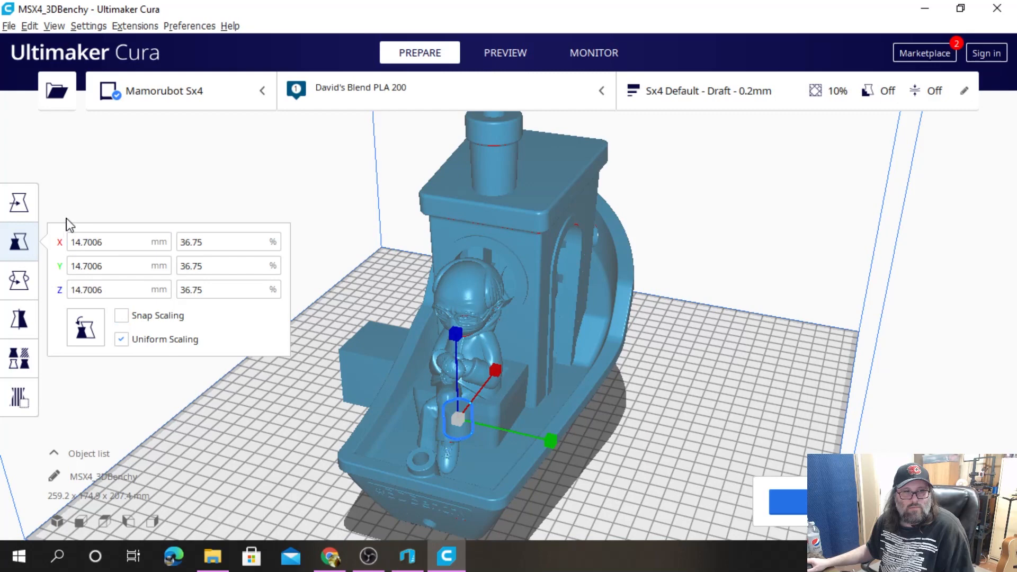
pyautogui.click(19, 202)
pyautogui.moveTo(457, 332); pyautogui.dragTo(450, 377)
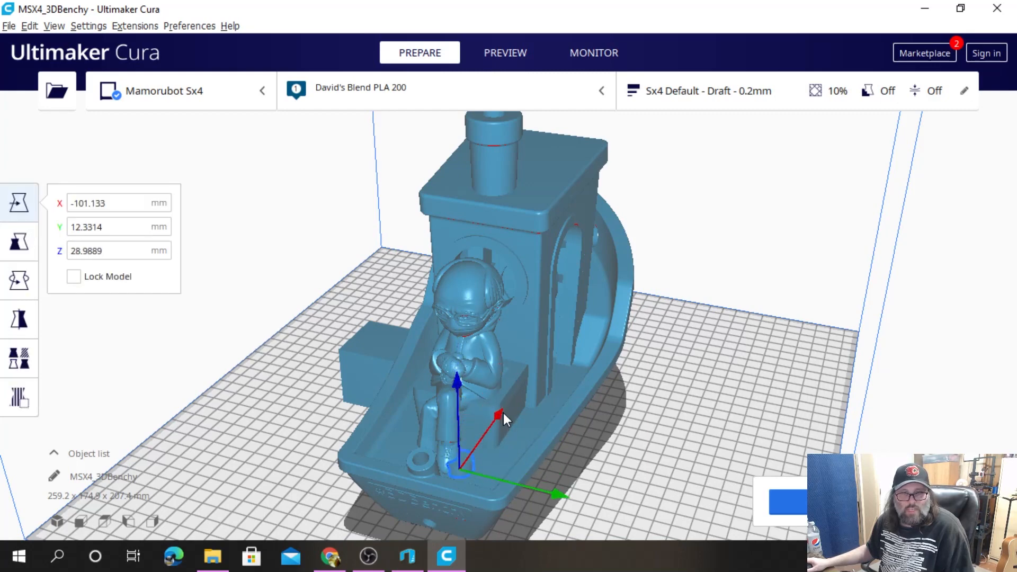
pyautogui.moveTo(503, 412); pyautogui.dragTo(494, 415)
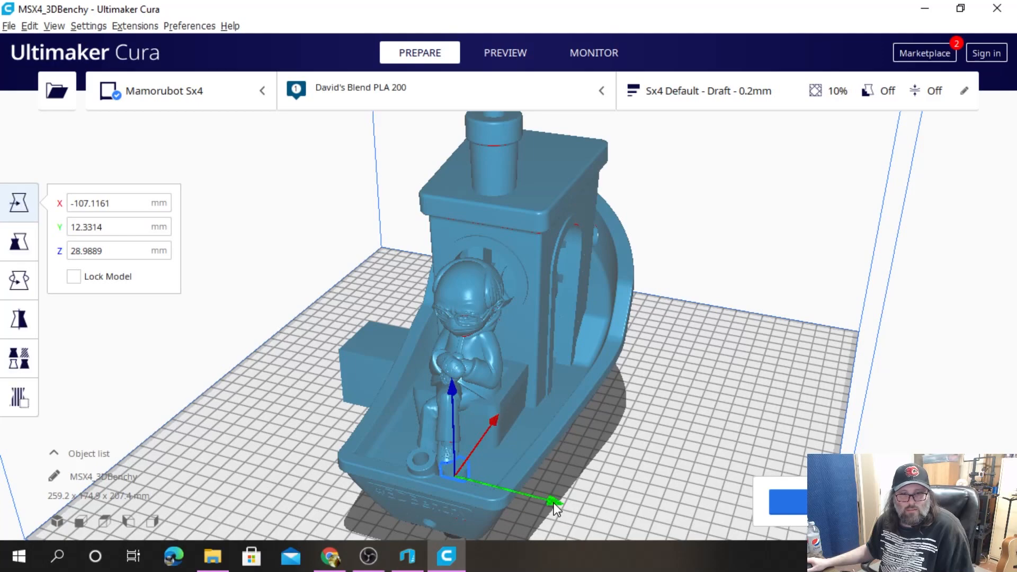
pyautogui.moveTo(554, 503); pyautogui.dragTo(545, 501)
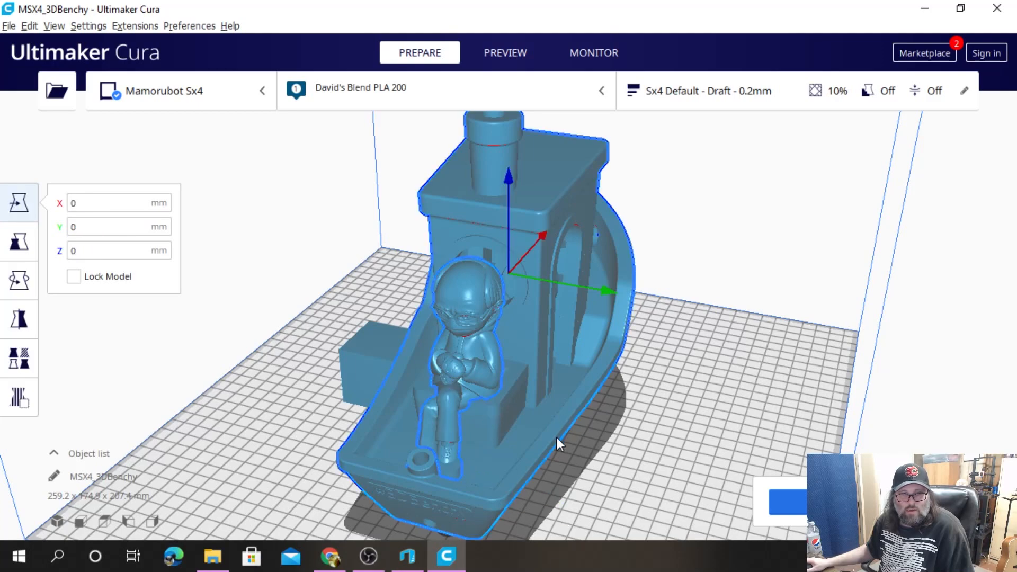
pyautogui.click(666, 430)
pyautogui.moveTo(666, 462); pyautogui.dragTo(414, 491, button='right')
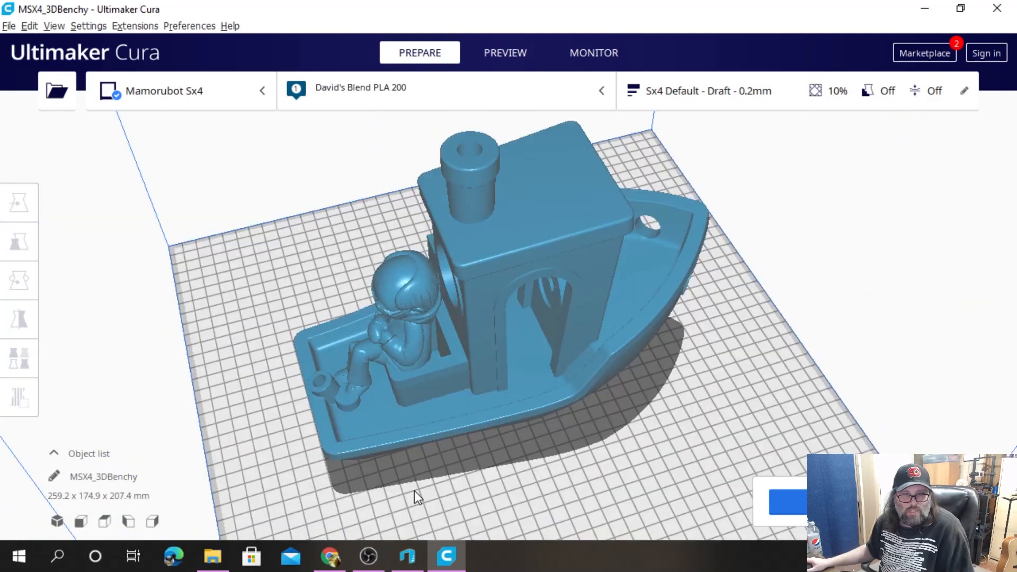
# Raise the box to about Z 42 mm and move it behind the seated figure, at about X -57, Y 0.4 mm.
pyautogui.click(347, 406)
pyautogui.moveTo(349, 405); pyautogui.dragTo(453, 407, button='right')
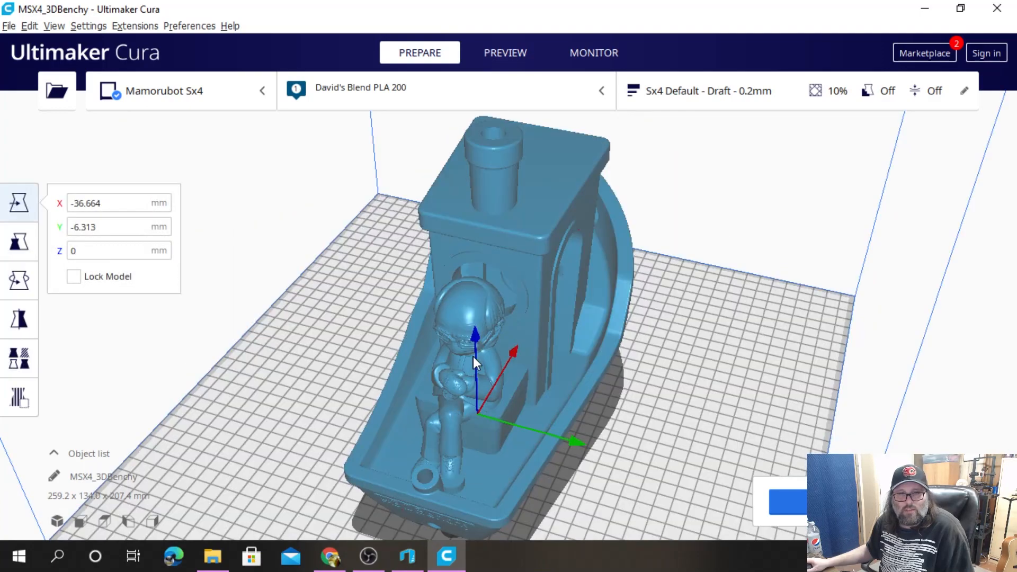
pyautogui.moveTo(474, 338); pyautogui.dragTo(466, 281)
pyautogui.moveTo(749, 400); pyautogui.dragTo(694, 403, button='right')
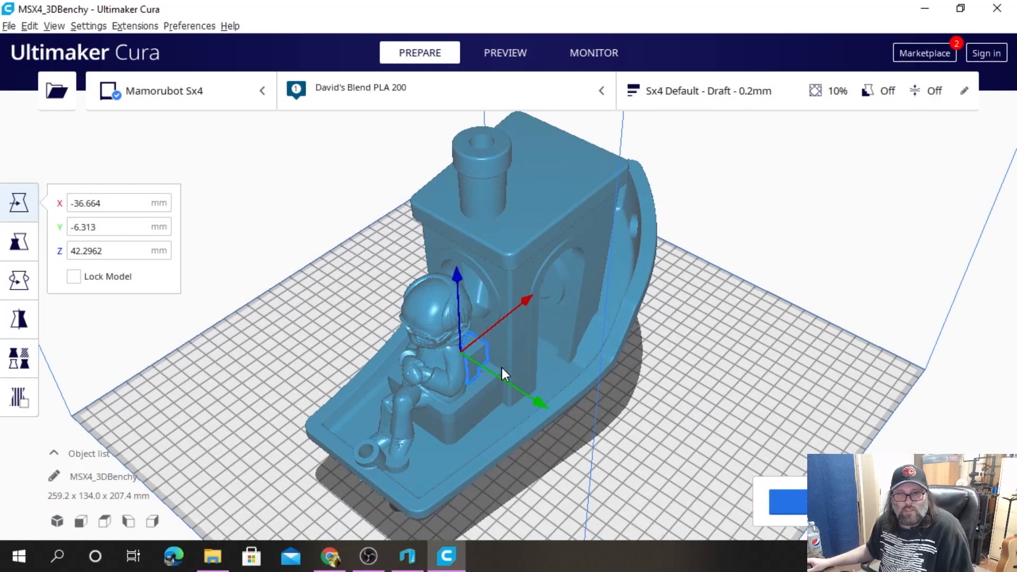
pyautogui.moveTo(471, 352); pyautogui.dragTo(458, 370)
pyautogui.click(631, 443)
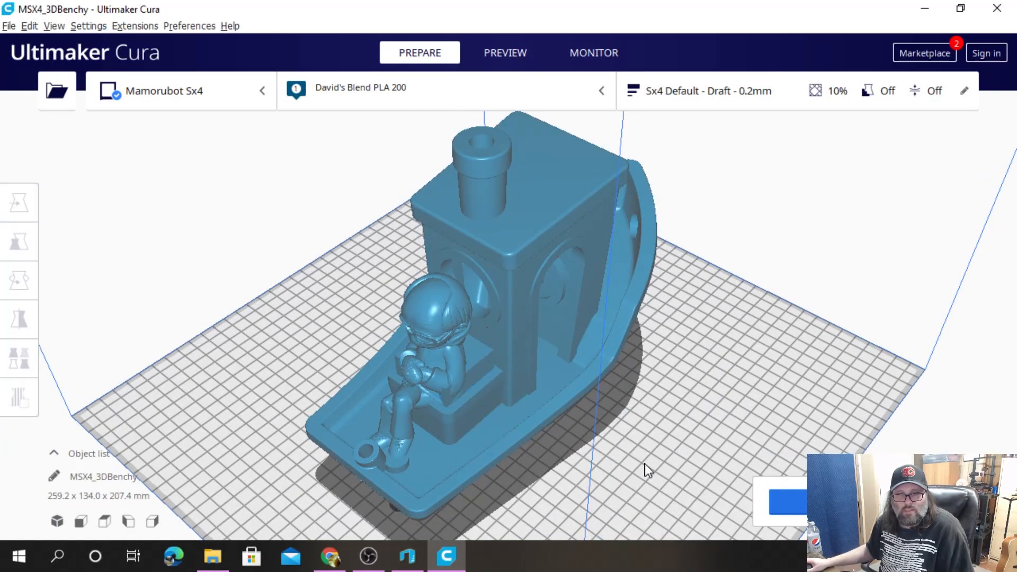
# Select the box again and lower it to about Z 26.8 mm into the boat's rear seat, then clear the selection.
pyautogui.moveTo(645, 464); pyautogui.dragTo(600, 439, button='right')
pyautogui.click(472, 354)
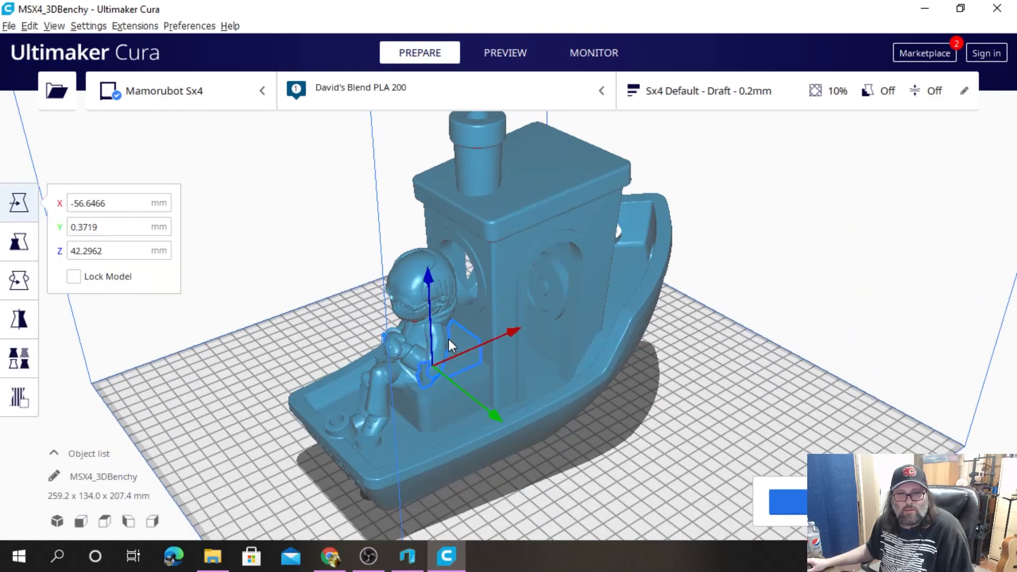
pyautogui.moveTo(430, 287); pyautogui.dragTo(428, 313)
pyautogui.moveTo(633, 465); pyautogui.dragTo(549, 427, button='right')
pyautogui.click(311, 472)
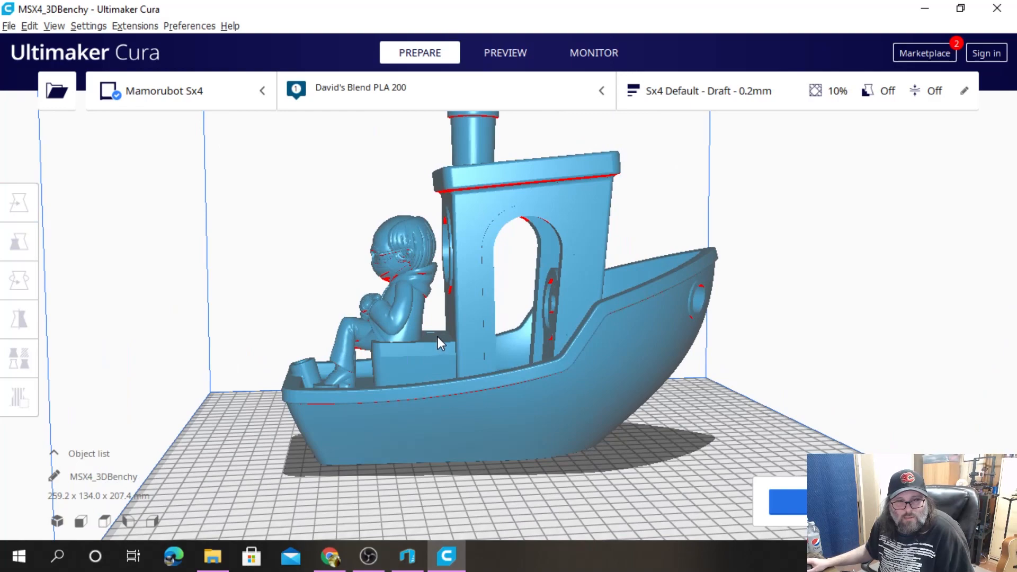
# Nudge the box up slightly to about Z 26.9 mm at the seat's surface, then clear the selection.
pyautogui.scroll(-2, 433, 335)
pyautogui.scroll(10, 430, 335)
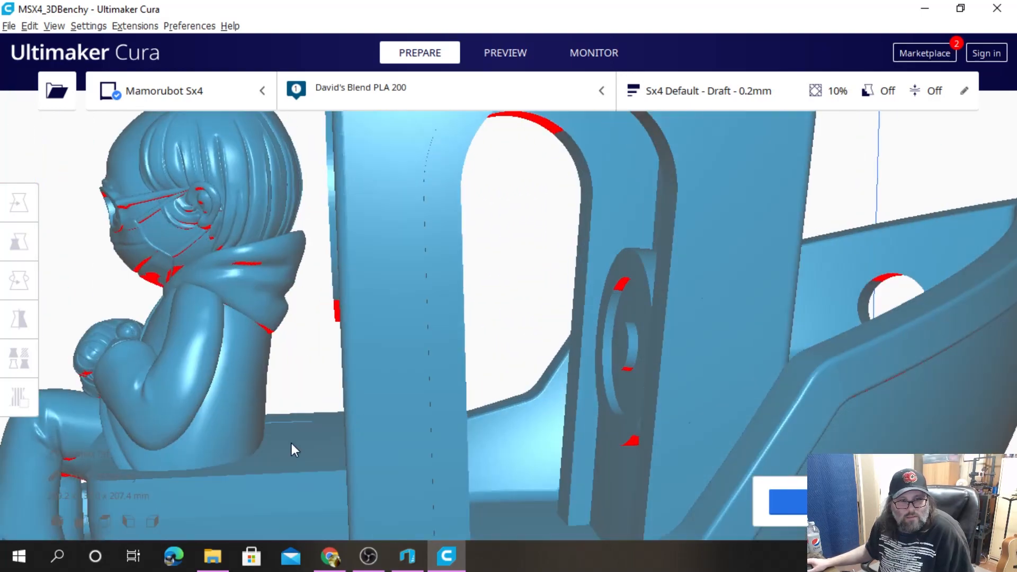
pyautogui.click(294, 448)
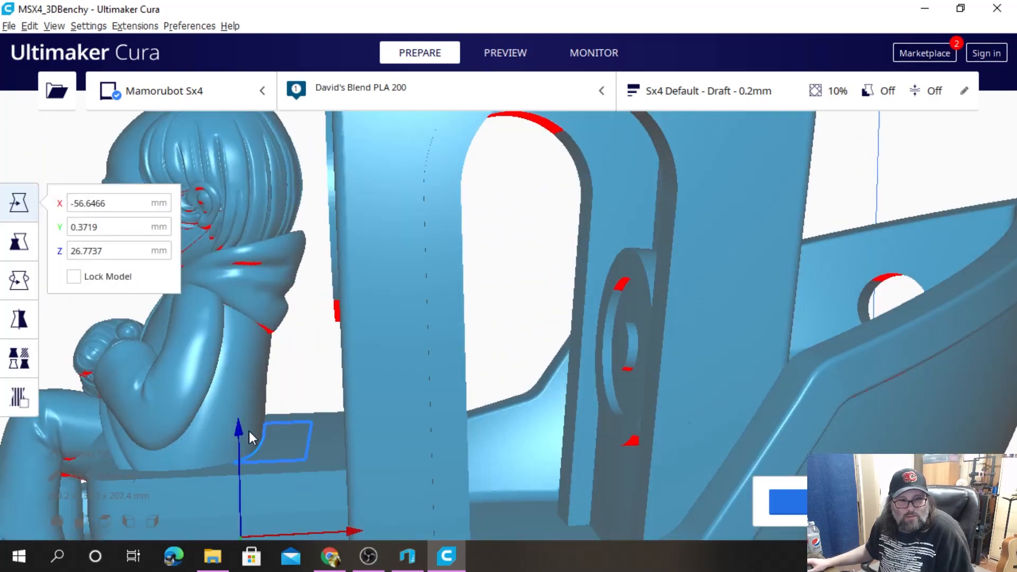
pyautogui.moveTo(240, 431); pyautogui.dragTo(240, 430)
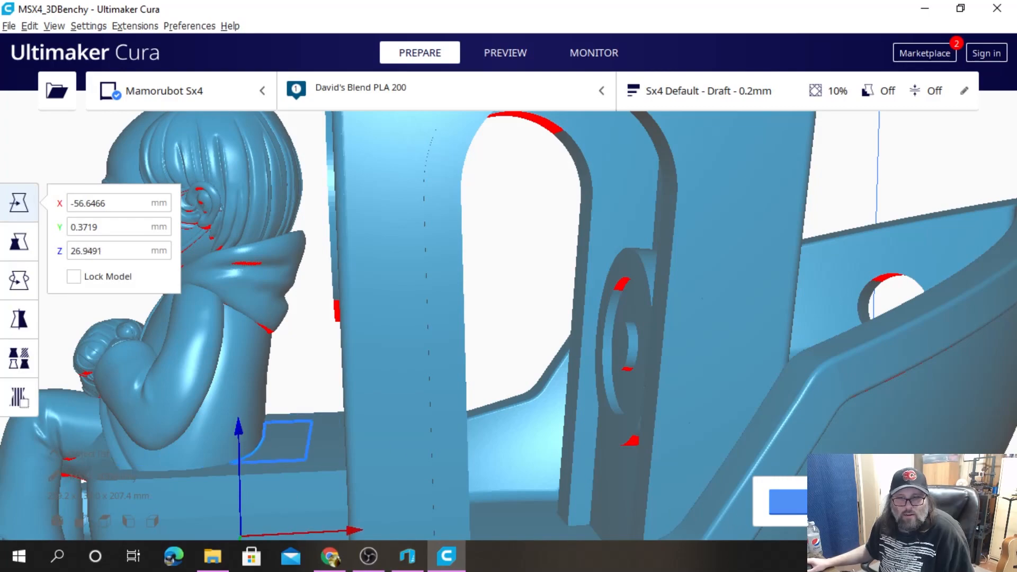
pyautogui.scroll(-8, 707, 338)
pyautogui.scroll(-3, 580, 371)
pyautogui.click(334, 437)
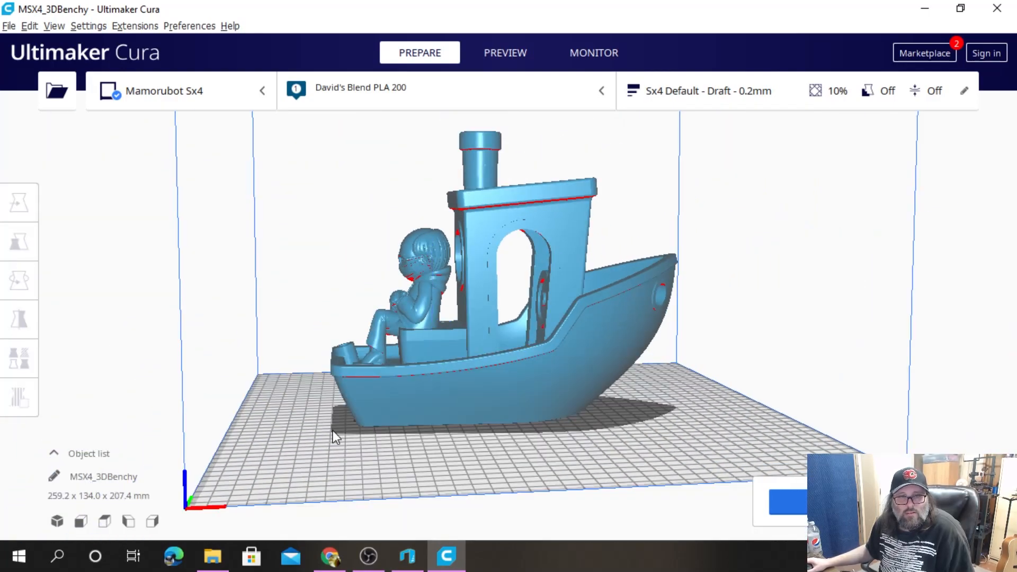
# Select the boat and the added models together and scale them uniformly, bringing the boat down to about 314%.
pyautogui.moveTo(390, 459); pyautogui.dragTo(417, 465, button='right')
pyautogui.scroll(2, 474, 466)
pyautogui.scroll(-5, 542, 463)
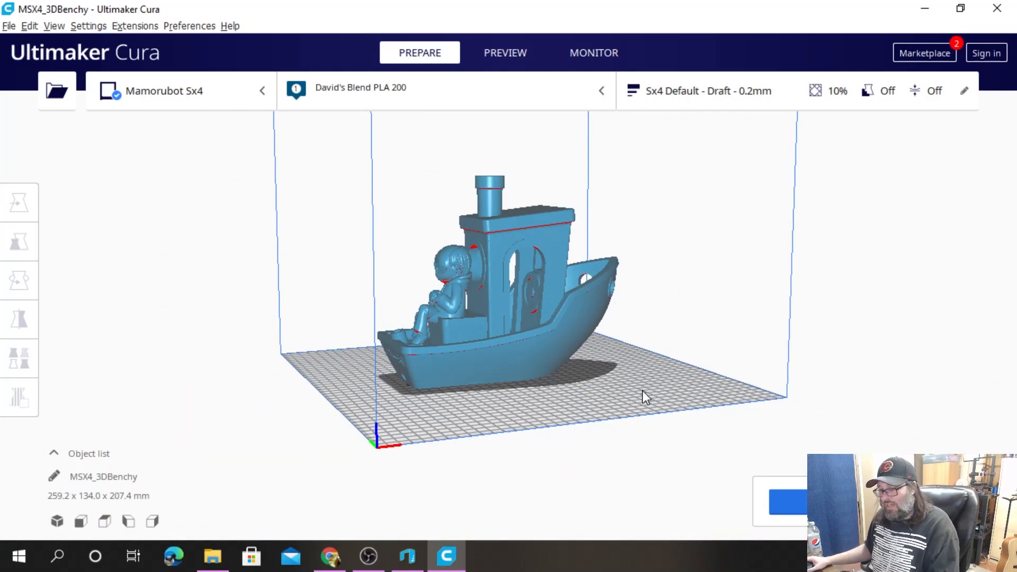
pyautogui.click(590, 376)
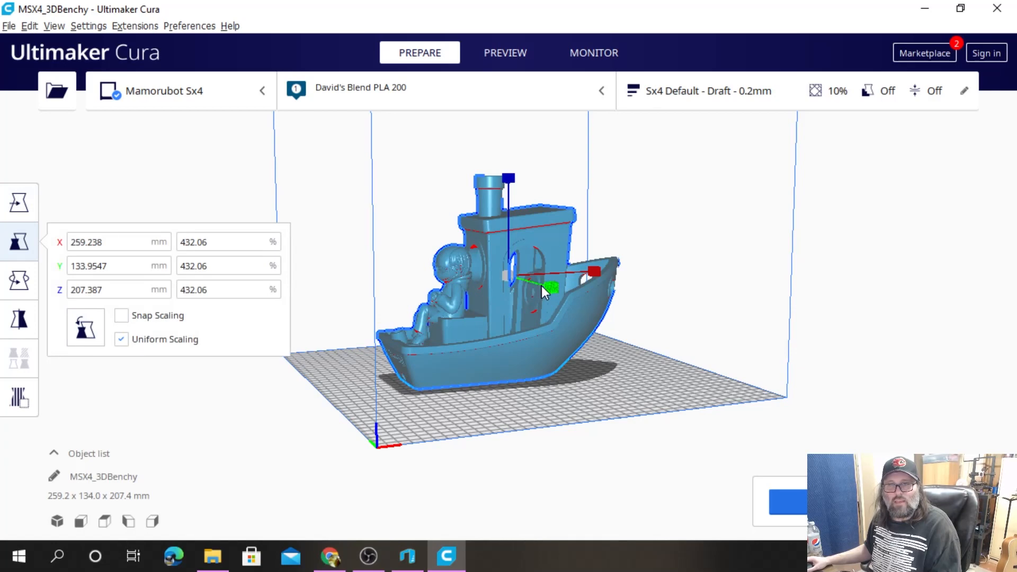
pyautogui.moveTo(541, 285); pyautogui.dragTo(512, 284)
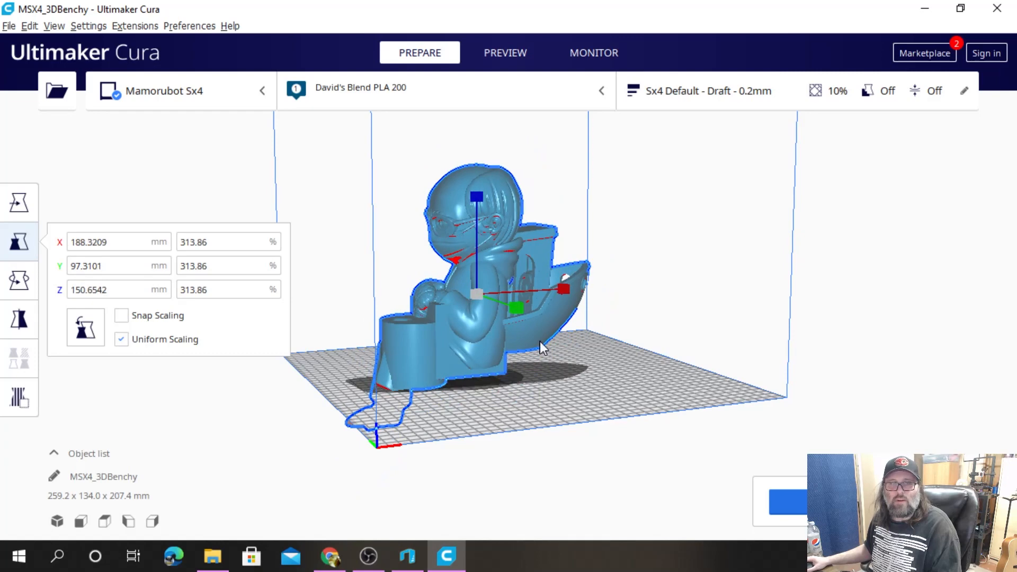
# Undo the last uniform scaling of the boat and the added models, then clear the selection.
pyautogui.hotkey('ctrl', 'z')
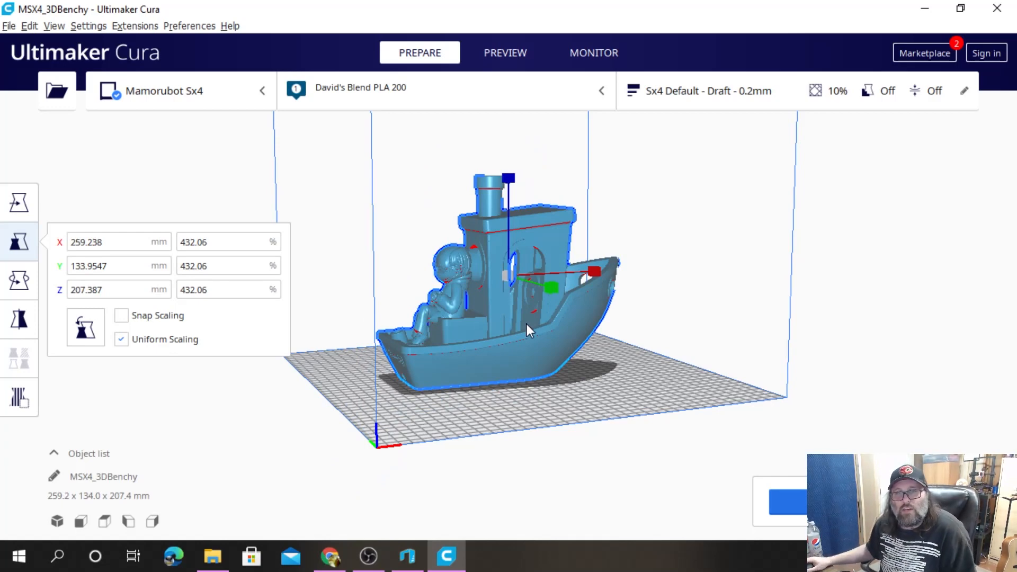
pyautogui.moveTo(610, 381); pyautogui.dragTo(593, 407, button='right')
pyautogui.click(577, 438)
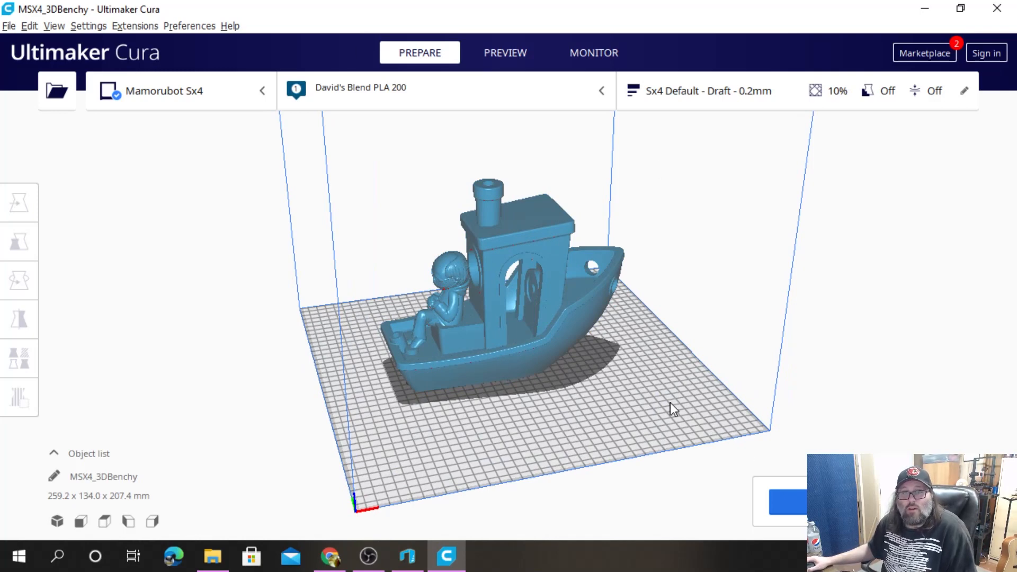
# Export the combined scene to the Downloads folder as the binary STL file MSX4_3DBenchy.stl.
pyautogui.moveTo(672, 408); pyautogui.dragTo(574, 339, button='right')
pyautogui.click(8, 27)
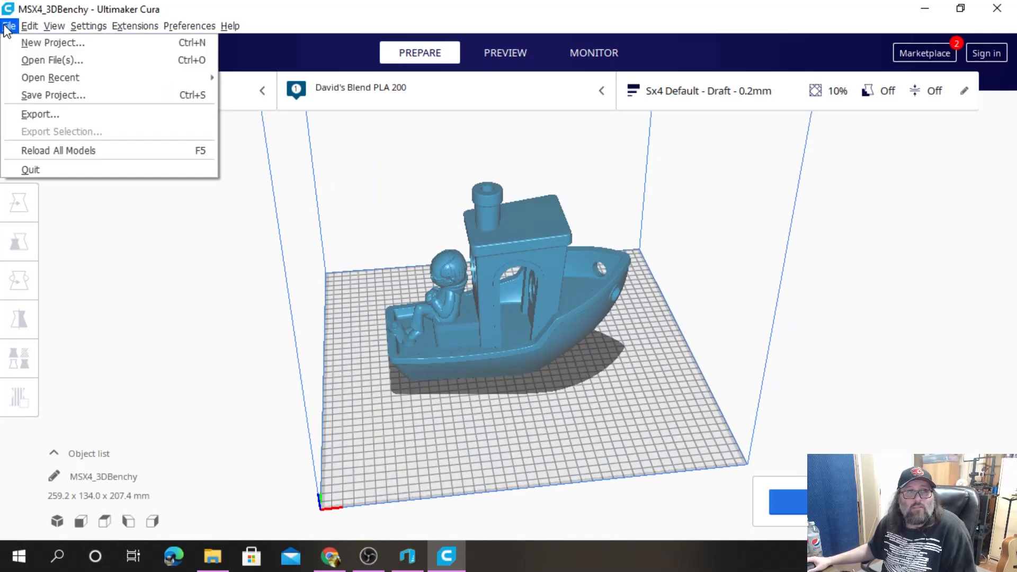
pyautogui.click(37, 119)
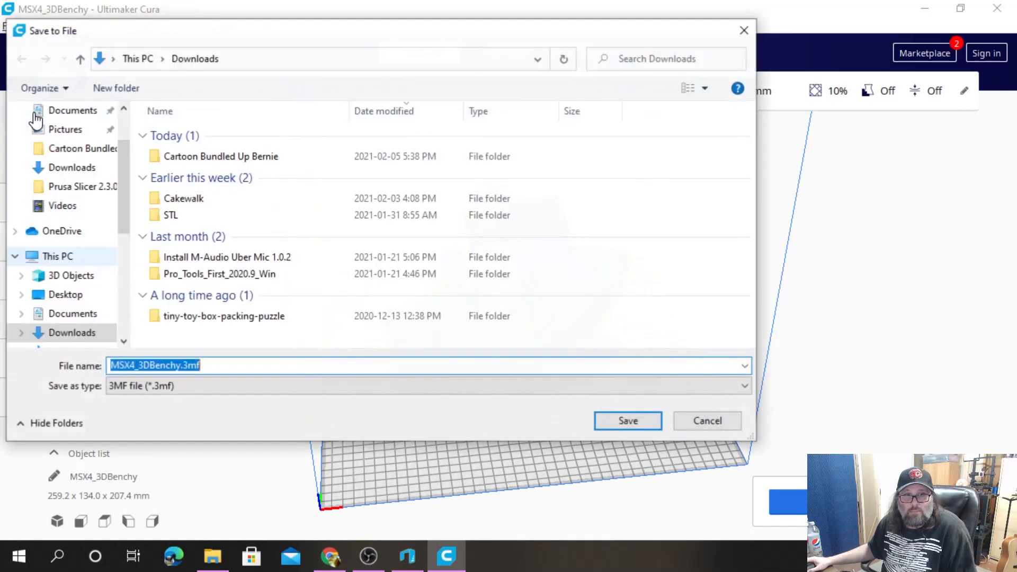
pyautogui.click(303, 389)
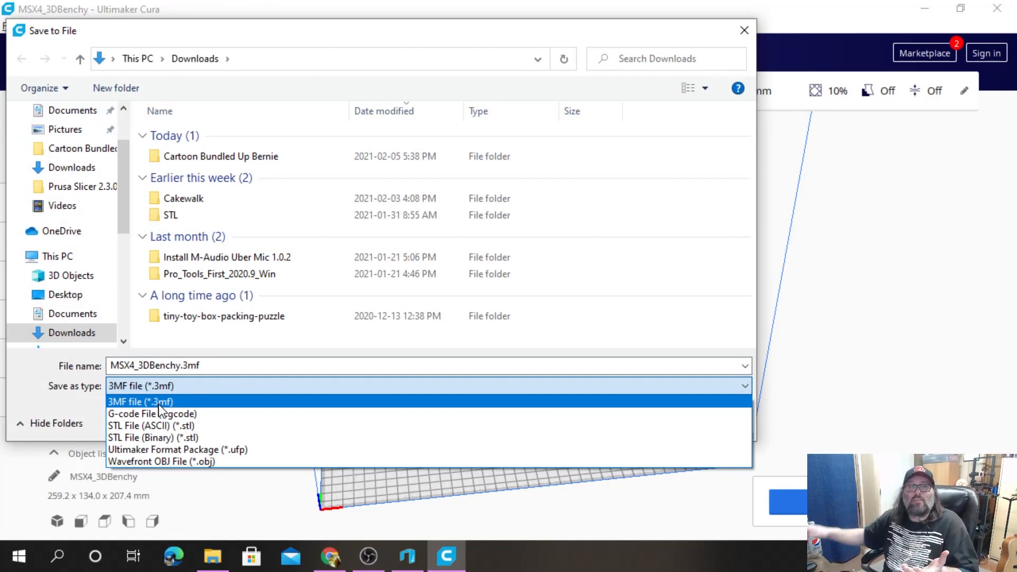
pyautogui.click(186, 436)
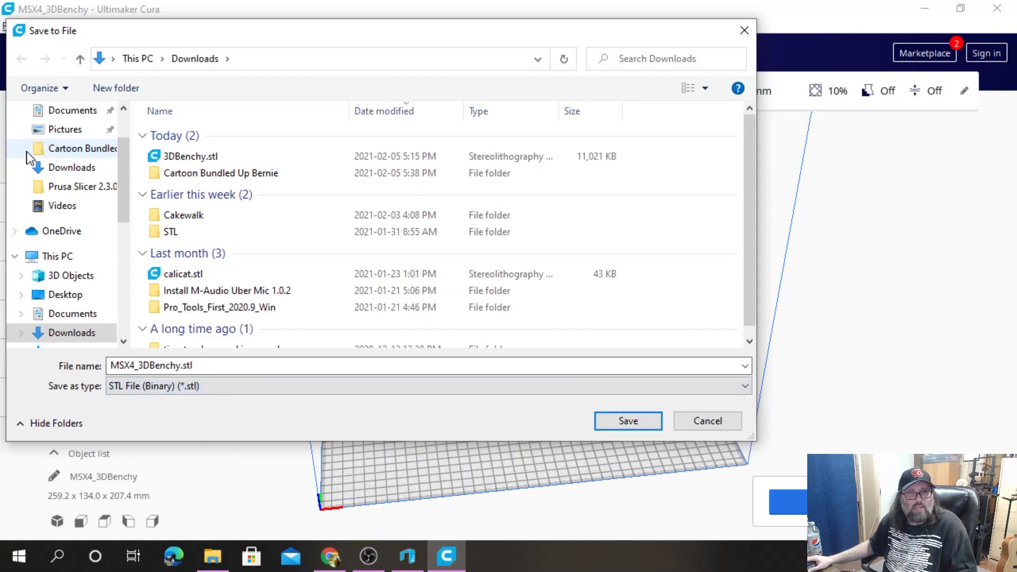
pyautogui.click(142, 365)
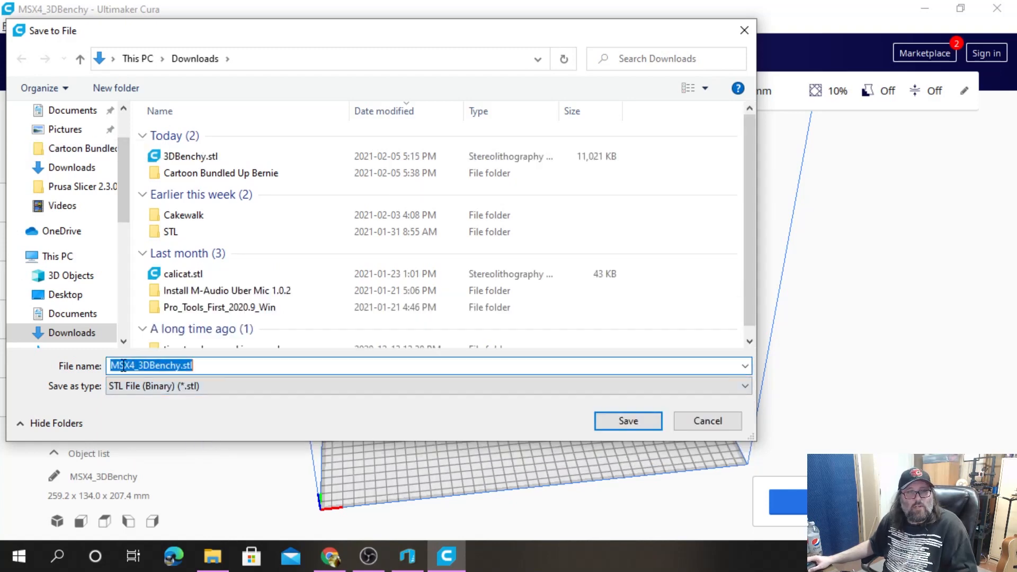
pyautogui.click(124, 365)
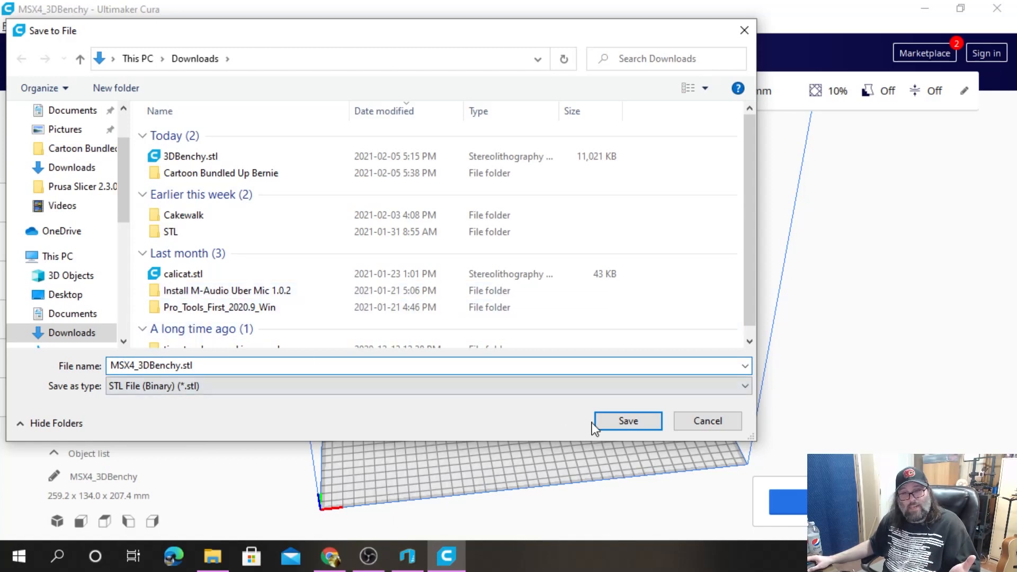
pyautogui.click(617, 419)
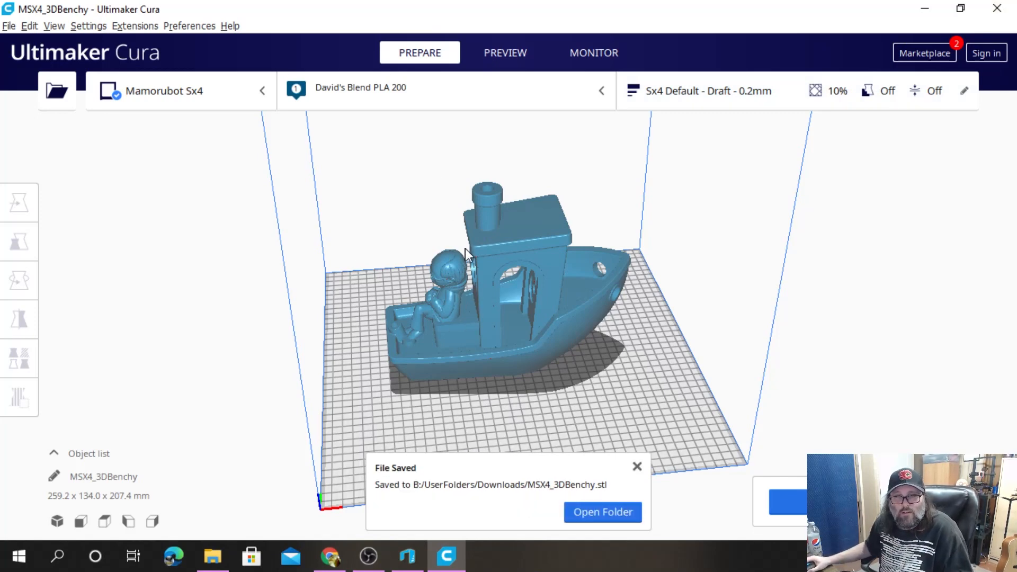
# Select all the models and move them along X off the build plate, to about X 501 mm.
pyautogui.hotkey('ctrl', 'a')
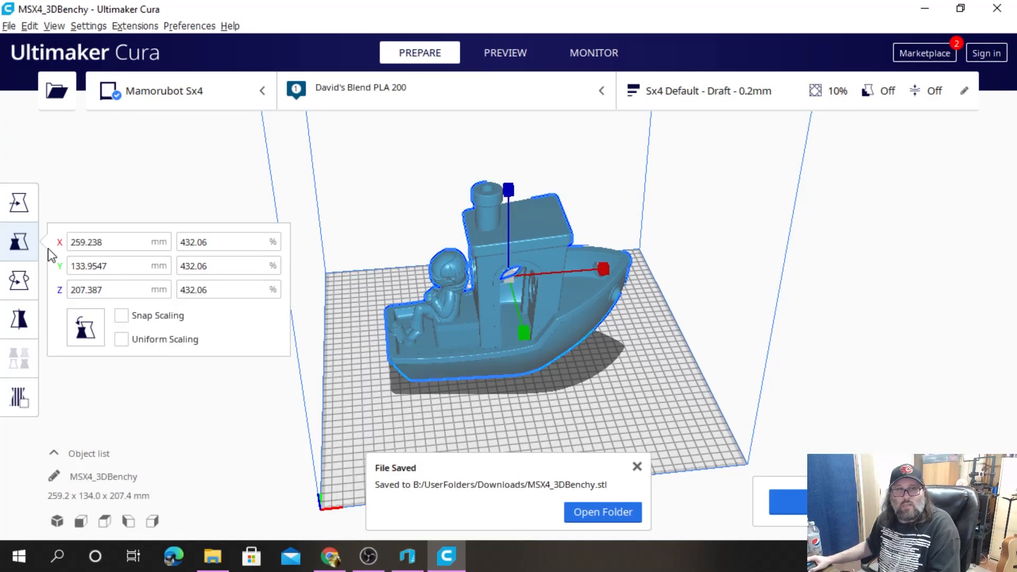
pyautogui.click(19, 204)
pyautogui.moveTo(603, 271); pyautogui.dragTo(858, 263)
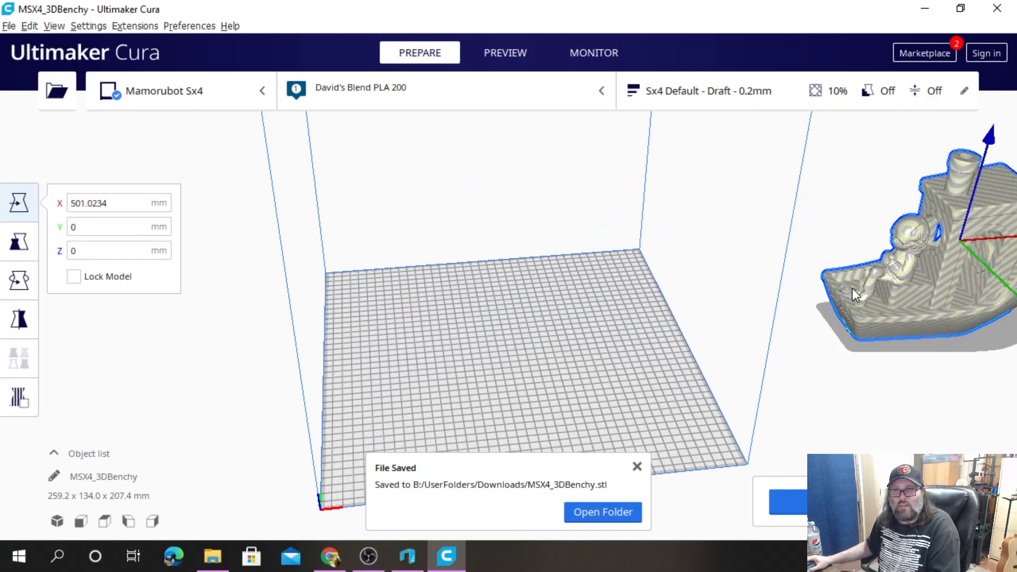
# Import the exported MSX4_3DBenchy.stl from the Downloads folder.
pyautogui.click(10, 26)
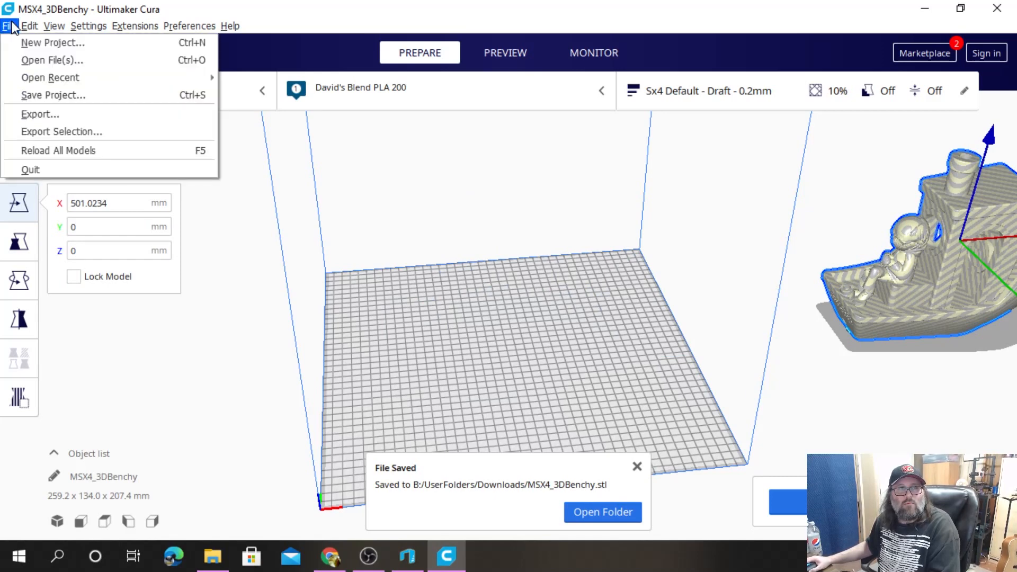
pyautogui.click(15, 60)
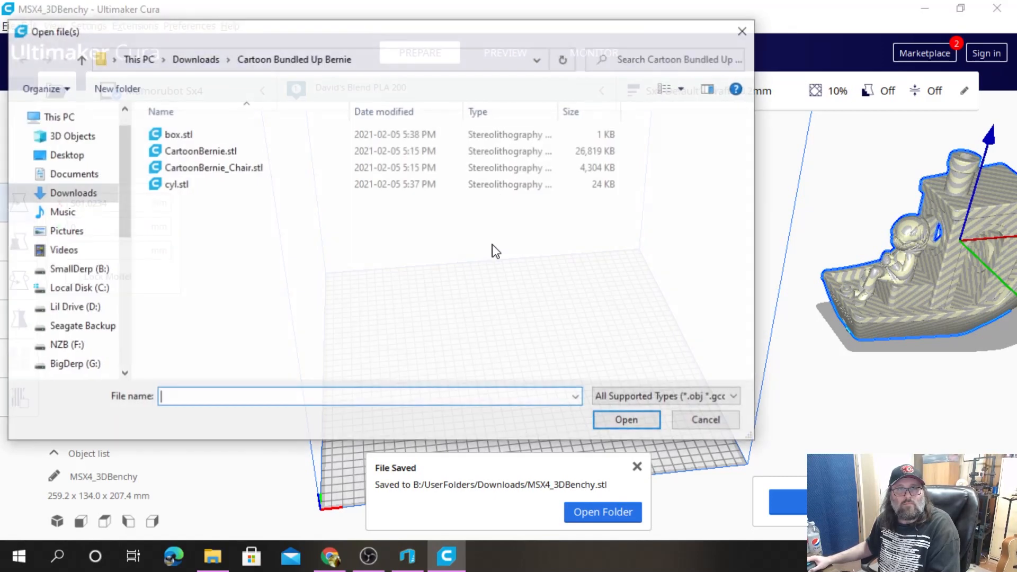
pyautogui.click(81, 59)
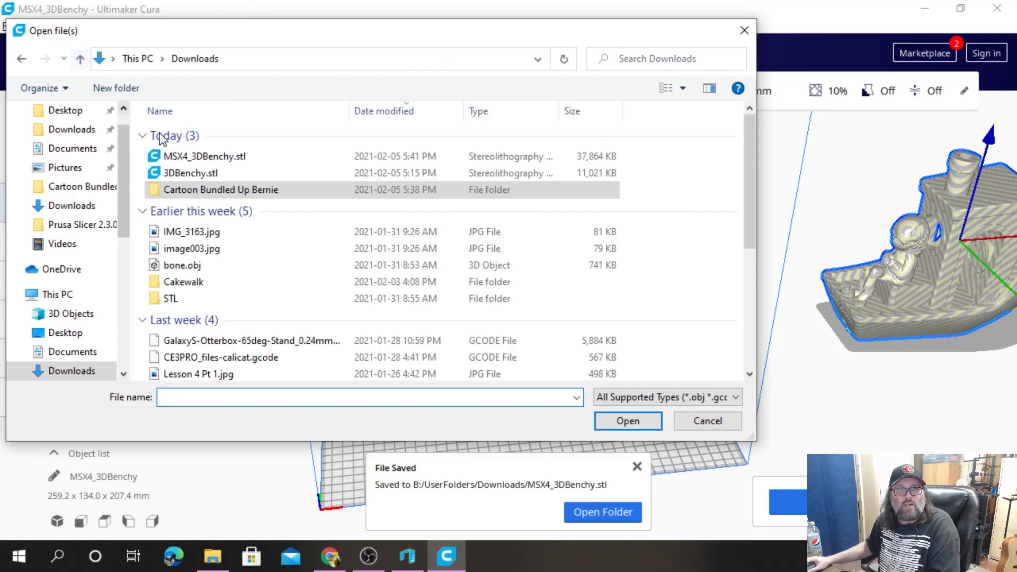
pyautogui.click(206, 156)
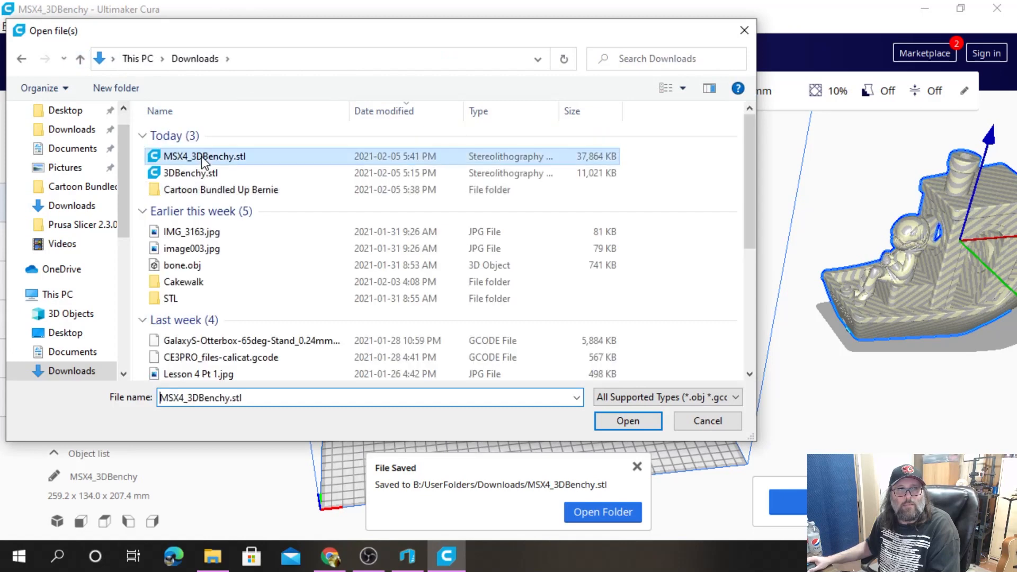
pyautogui.click(626, 427)
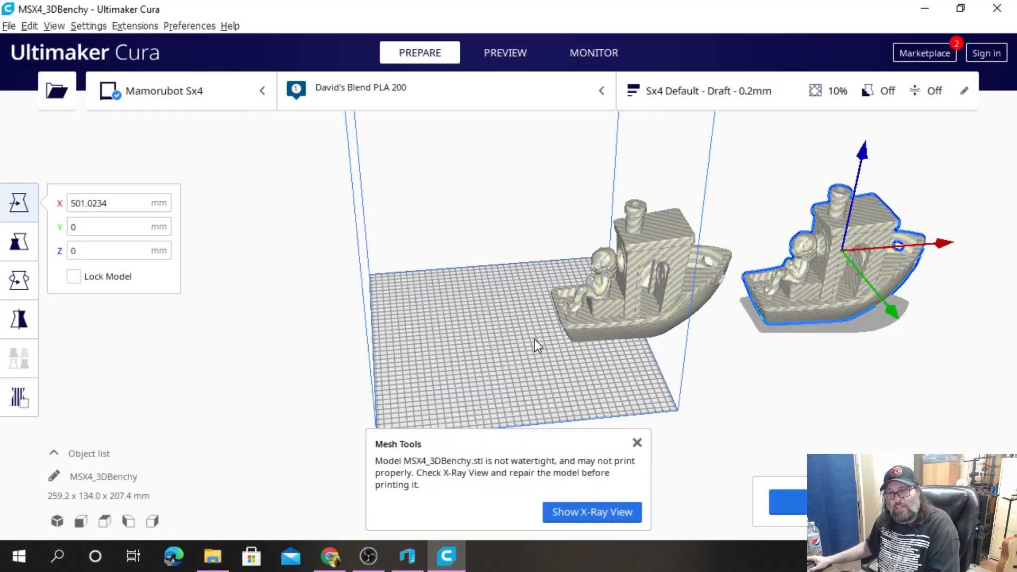
# Move the imported boat along X onto the build plate, to about X 16.4 mm.
pyautogui.click(666, 299)
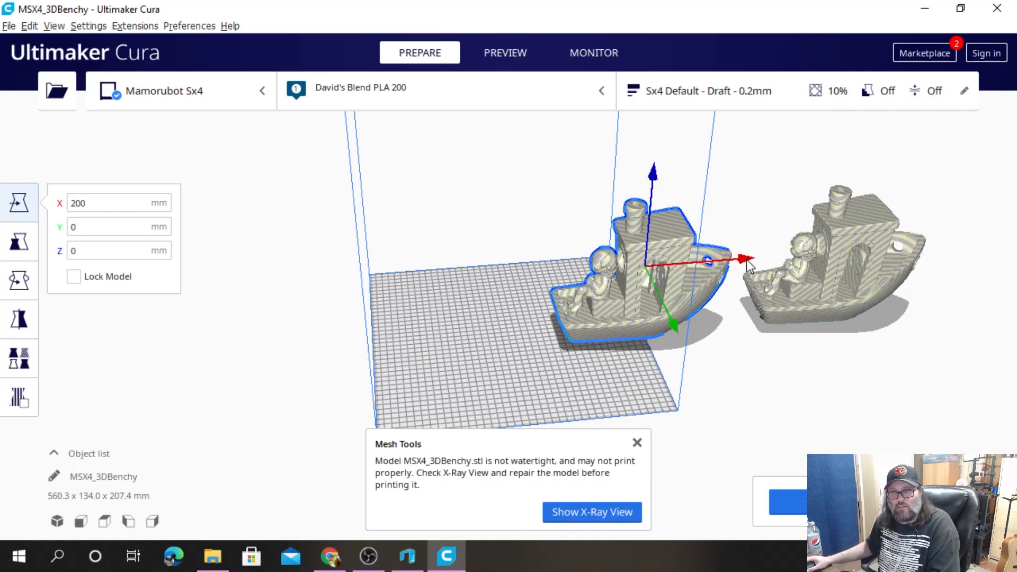
pyautogui.moveTo(745, 259); pyautogui.dragTo(635, 281)
pyautogui.moveTo(604, 367); pyautogui.dragTo(586, 337, button='right')
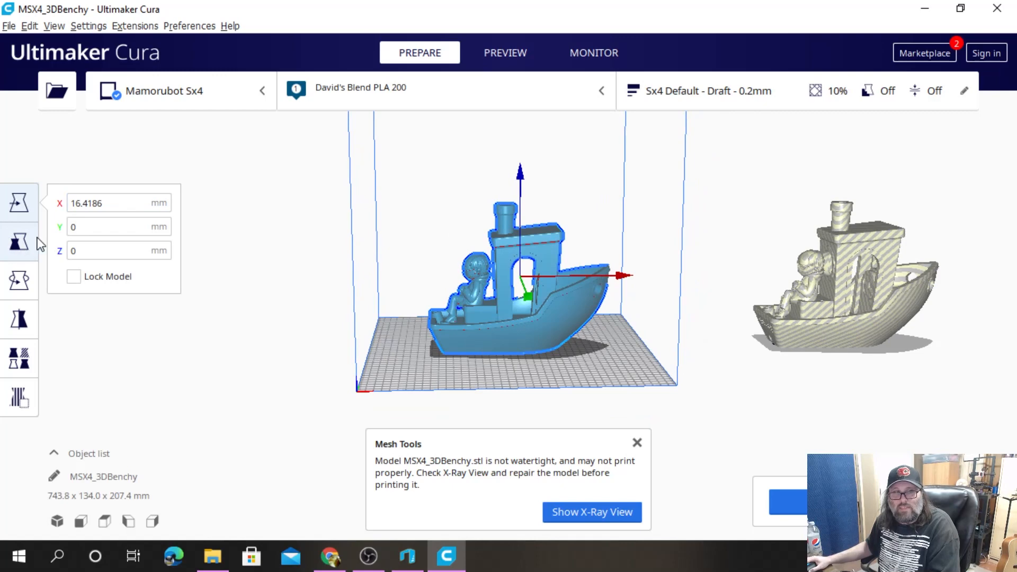
# Try to scale the imported boat down along X without uniform scaling, to about 14.5%, and undo it.
pyautogui.click(21, 242)
pyautogui.moveTo(620, 281); pyautogui.dragTo(595, 284)
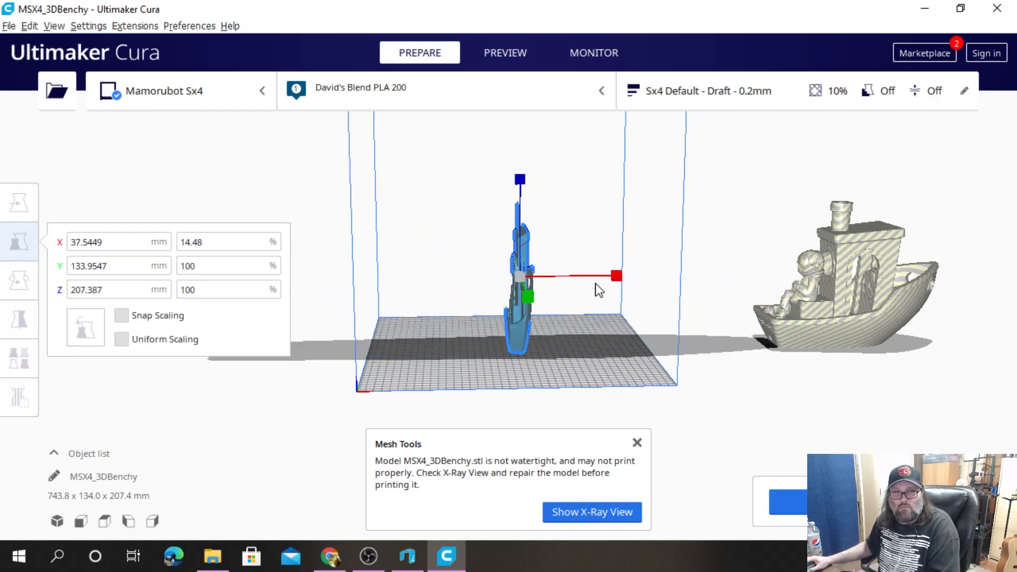
pyautogui.hotkey('ctrl', 'z')
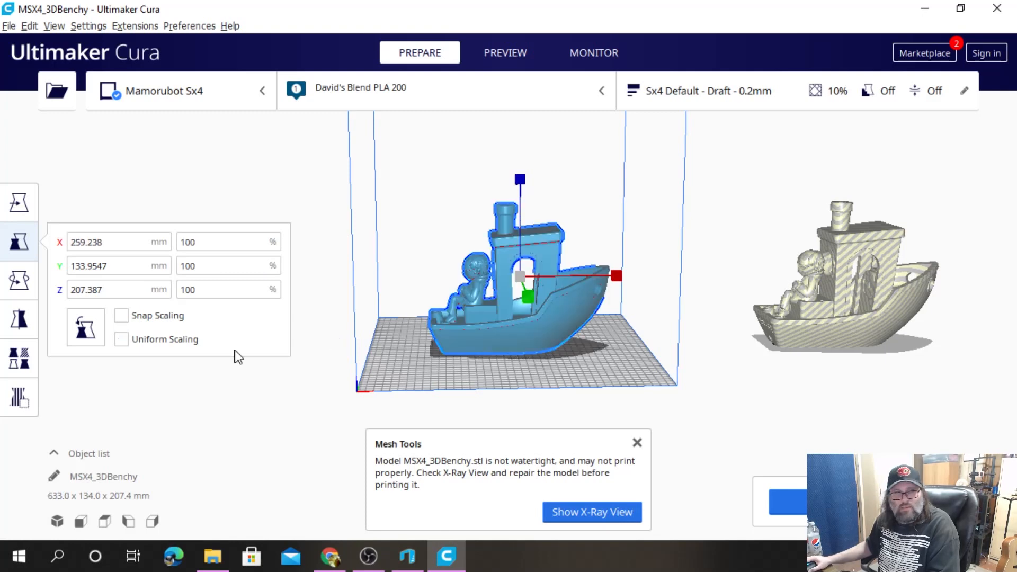
# Enable uniform scaling and scale the imported boat down to about 64.4%, leaving it selected.
pyautogui.click(158, 341)
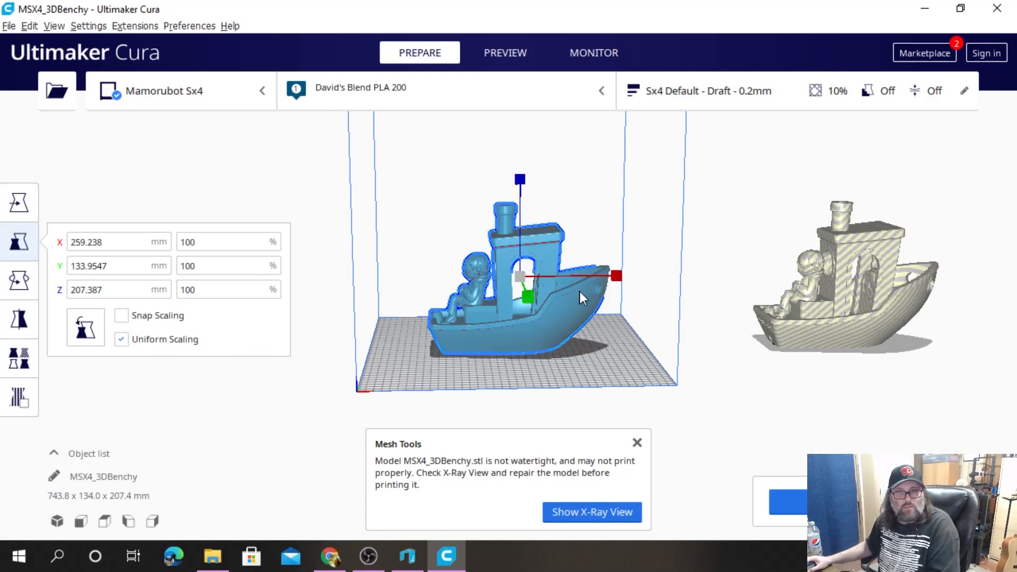
pyautogui.moveTo(619, 279); pyautogui.dragTo(615, 283)
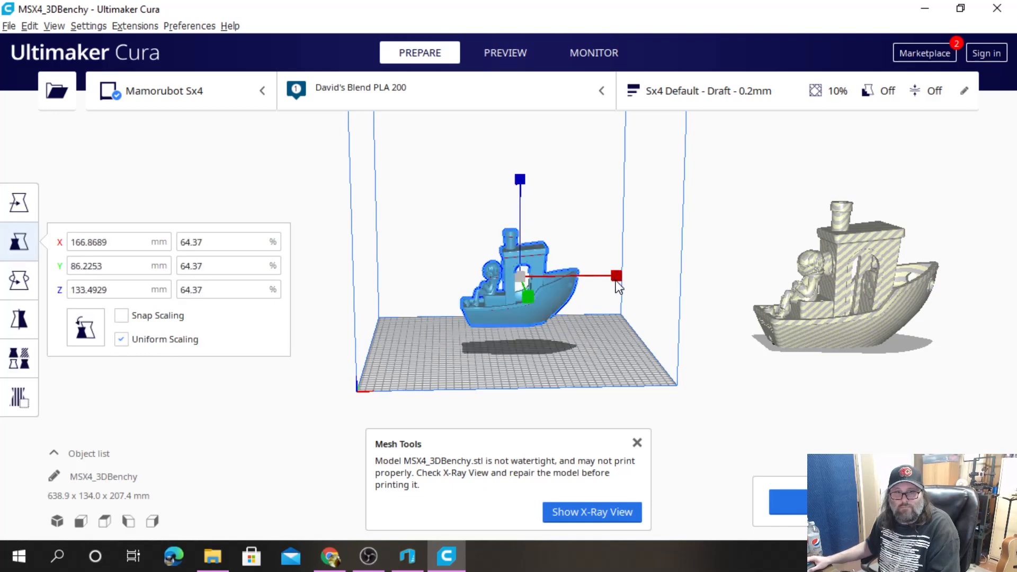
pyautogui.click(524, 335)
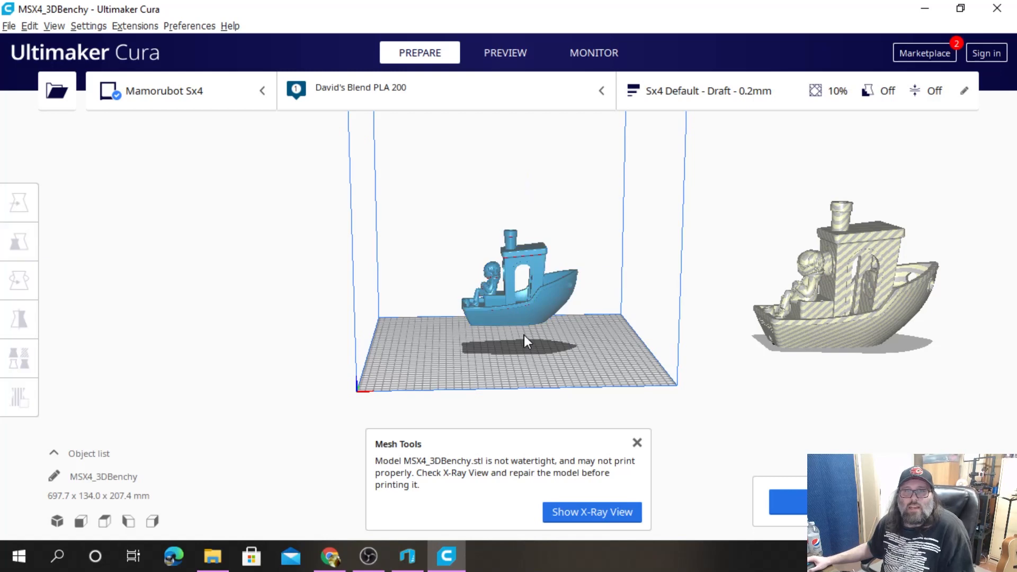
pyautogui.click(522, 314)
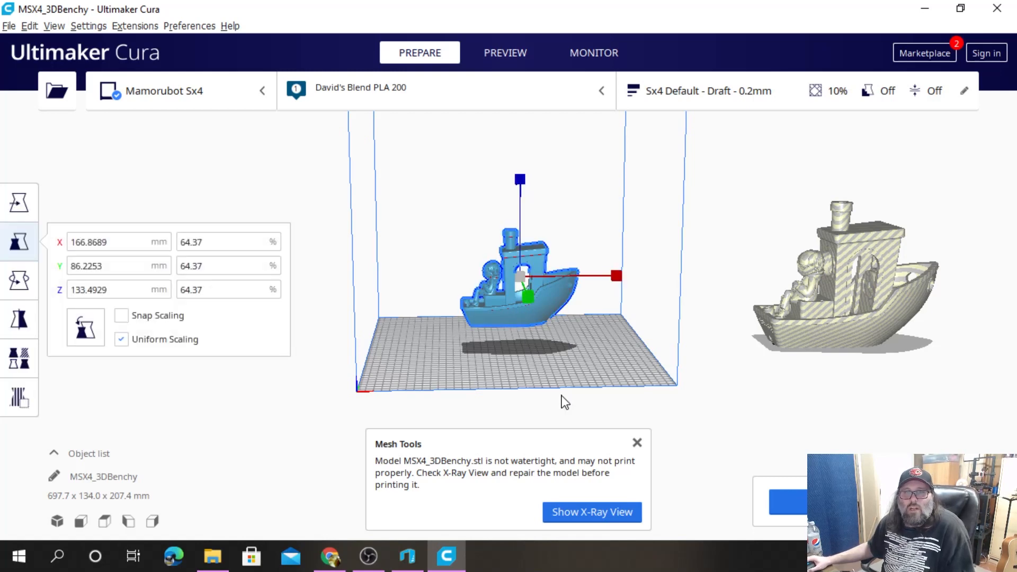
pyautogui.rightClick(538, 370)
pyautogui.click(482, 338)
pyautogui.click(492, 320)
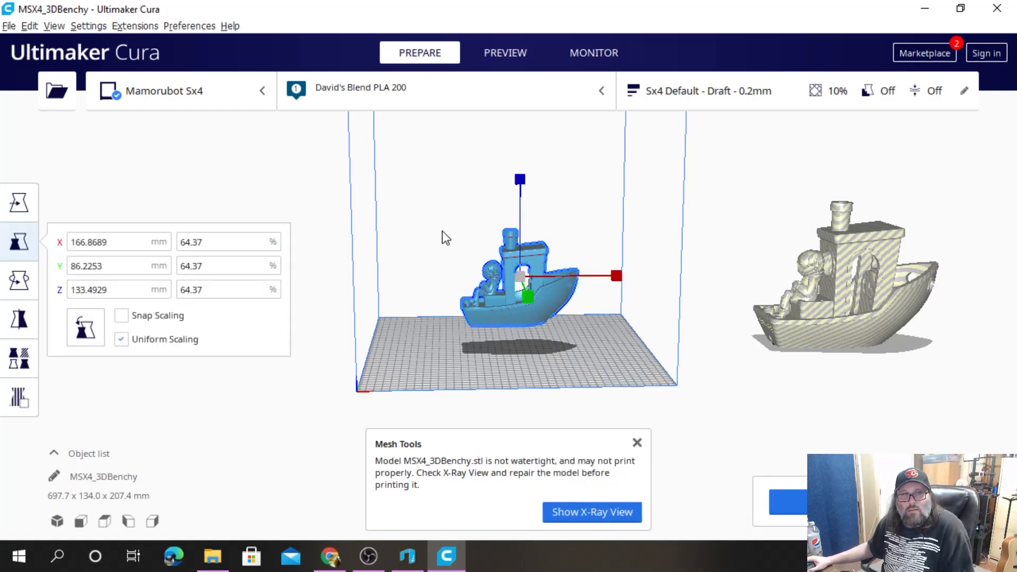
# Set the imported boat's Z position to 0 mm so it rests on the build plate.
pyautogui.click(19, 203)
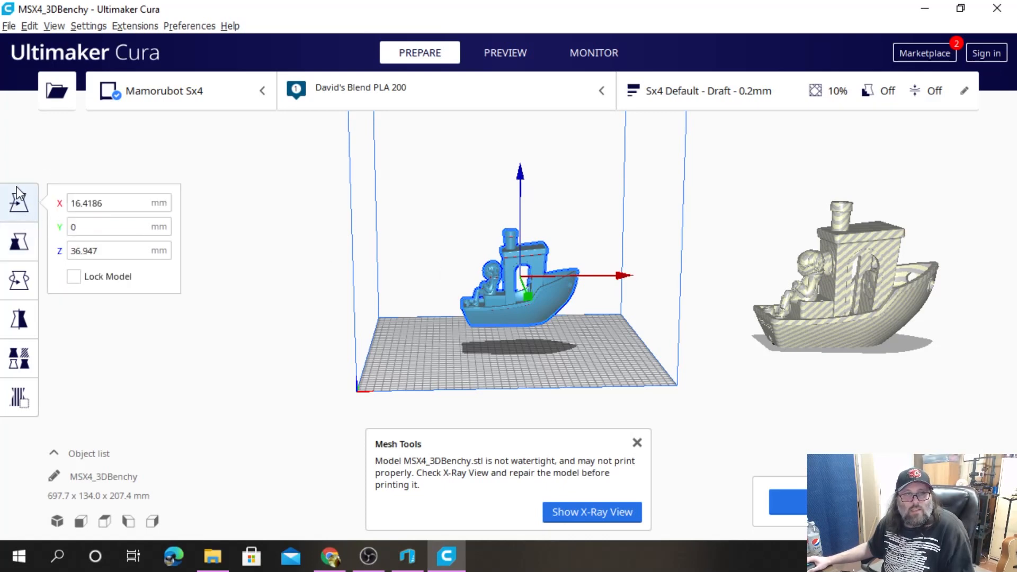
pyautogui.doubleClick(107, 247)
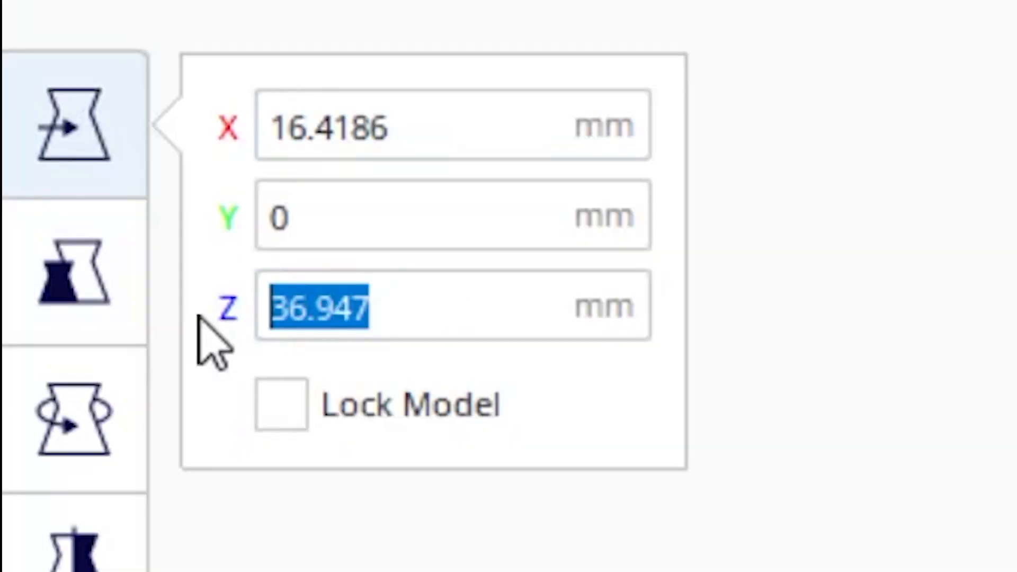
pyautogui.write('0')
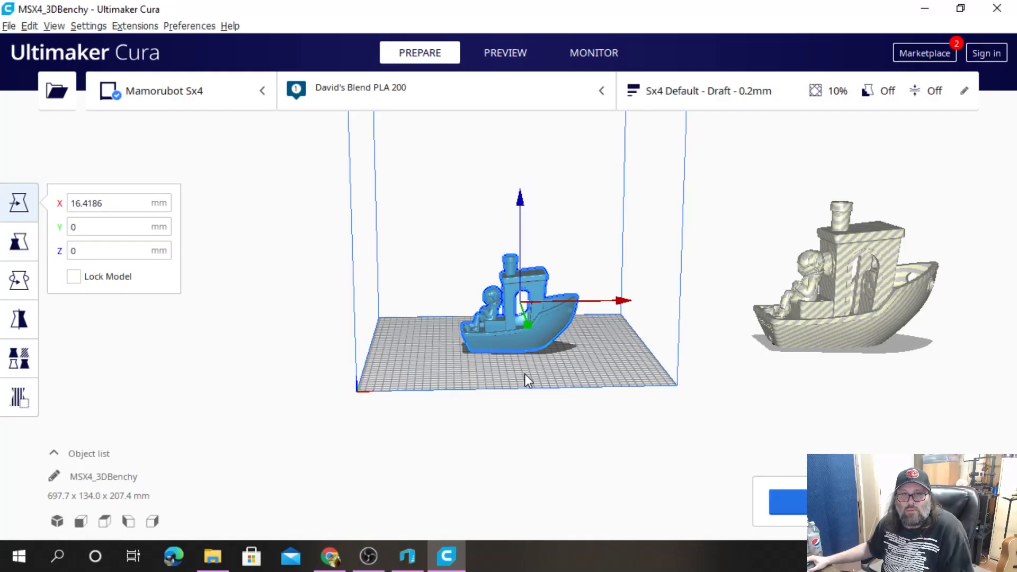
# Delete the scaled-down imported boat and move the original models back onto the build plate at about X -6.5 mm.
pyautogui.moveTo(526, 377); pyautogui.dragTo(388, 394, button='right')
pyautogui.moveTo(444, 344); pyautogui.dragTo(474, 284, button='right')
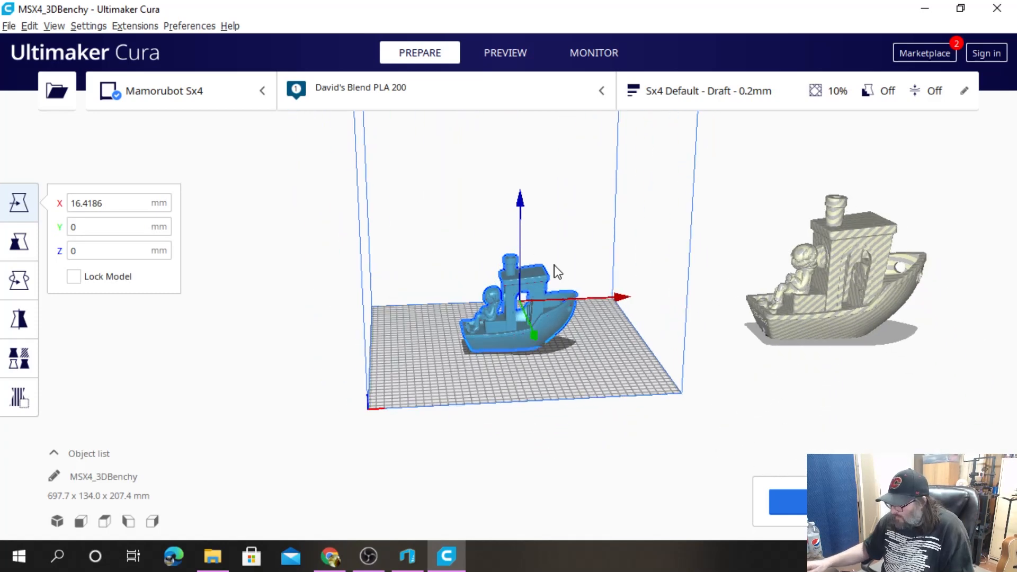
pyautogui.press('Delete')
pyautogui.click(869, 274)
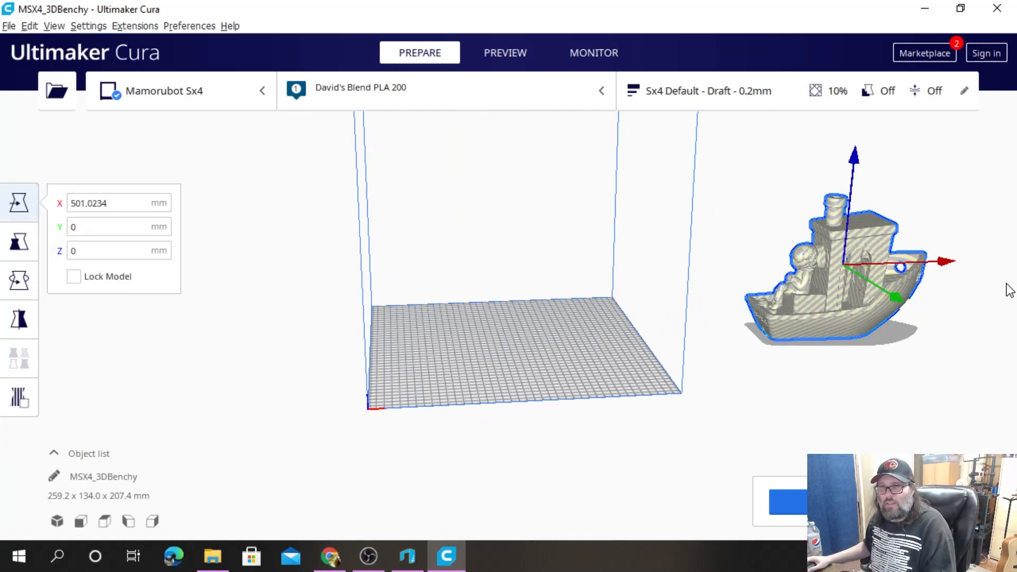
pyautogui.moveTo(942, 263); pyautogui.dragTo(612, 242)
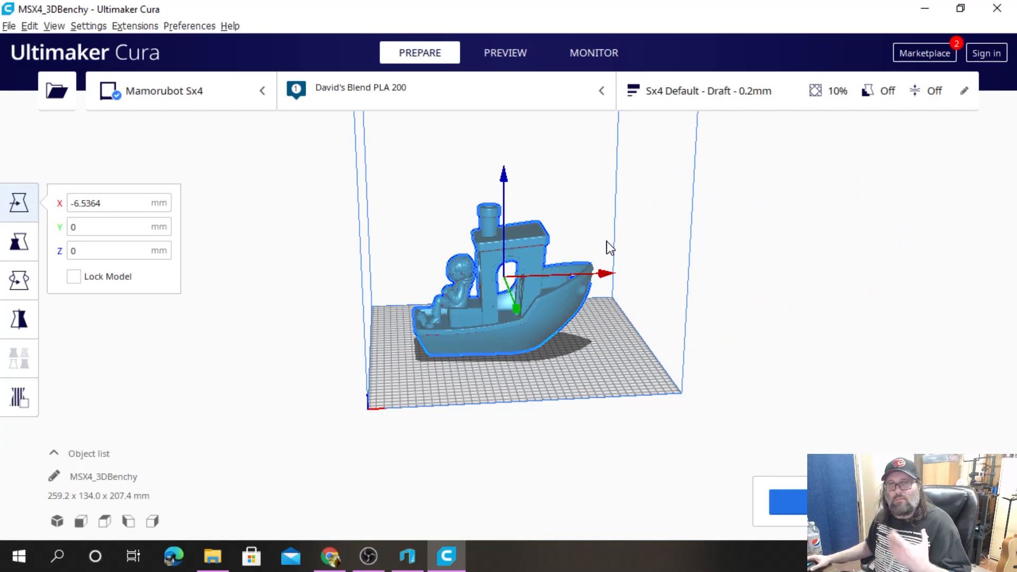
# Export the scene to the Downloads folder as the 3MF file MSX4_3DBenchy.3mf.
pyautogui.click(10, 28)
pyautogui.click(20, 109)
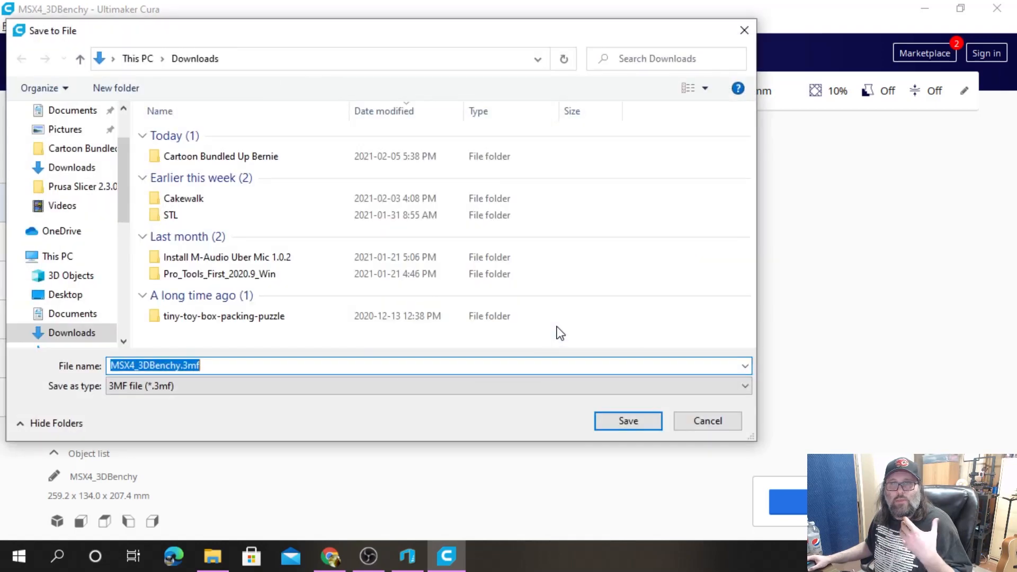
pyautogui.click(618, 420)
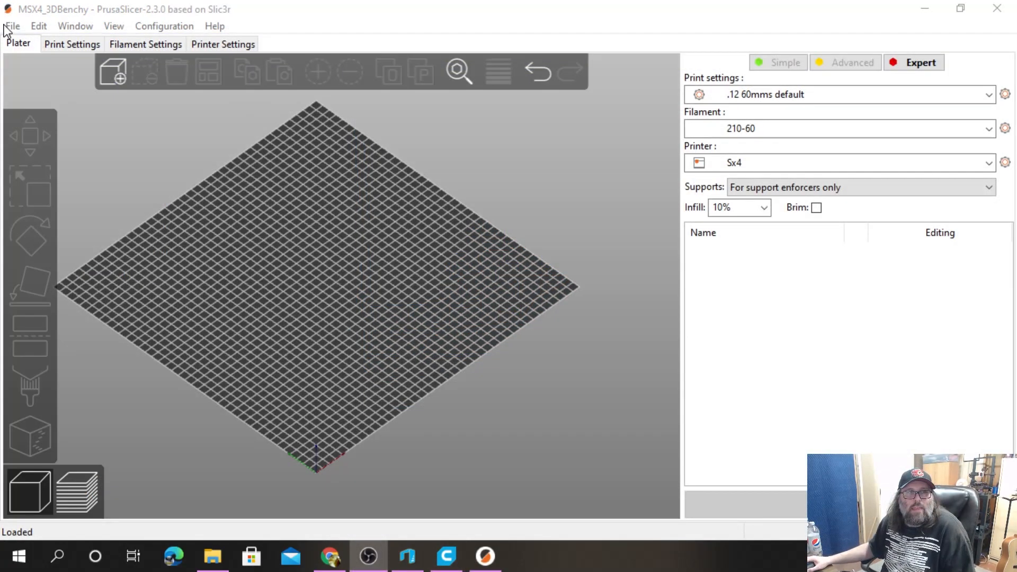
# In PrusaSlicer, open the project MSX4_3DBenchy.3mf from the Downloads folder, loading it as a single object with multiple parts.
pyautogui.click(13, 26)
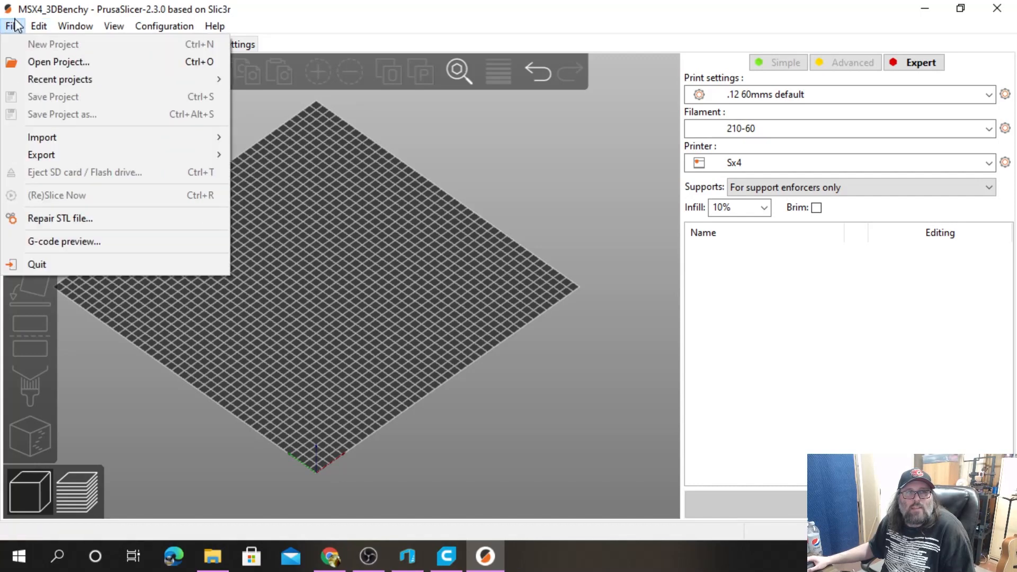
pyautogui.click(13, 62)
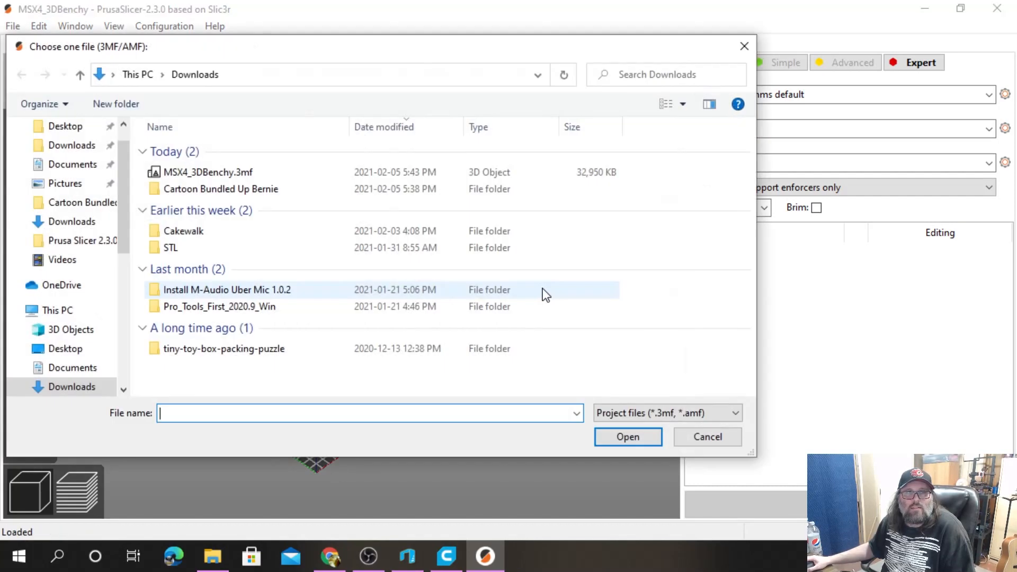
pyautogui.doubleClick(171, 173)
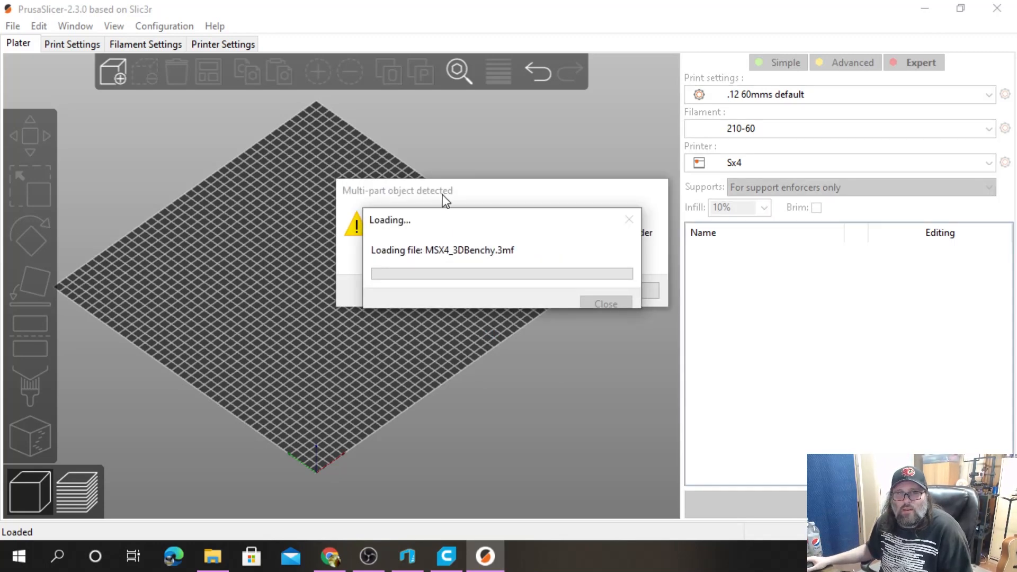
pyautogui.moveTo(473, 188); pyautogui.dragTo(422, 200)
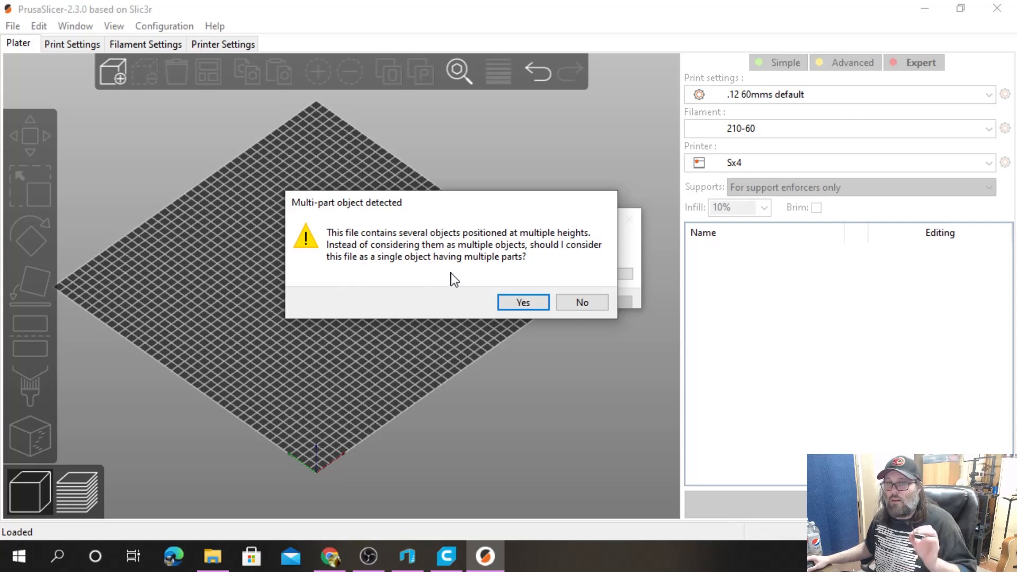
pyautogui.click(514, 300)
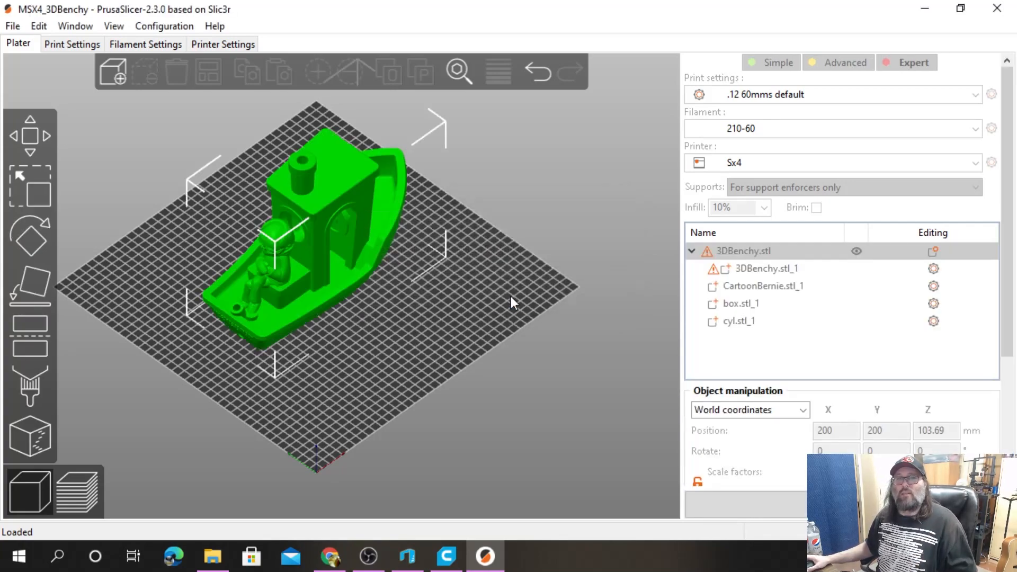
# Scale the combined boat object down slightly and uniformly with the Scale tool.
pyautogui.moveTo(437, 335); pyautogui.dragTo(358, 294)
pyautogui.moveTo(252, 329); pyautogui.dragTo(267, 225)
pyautogui.moveTo(362, 336); pyautogui.dragTo(493, 315)
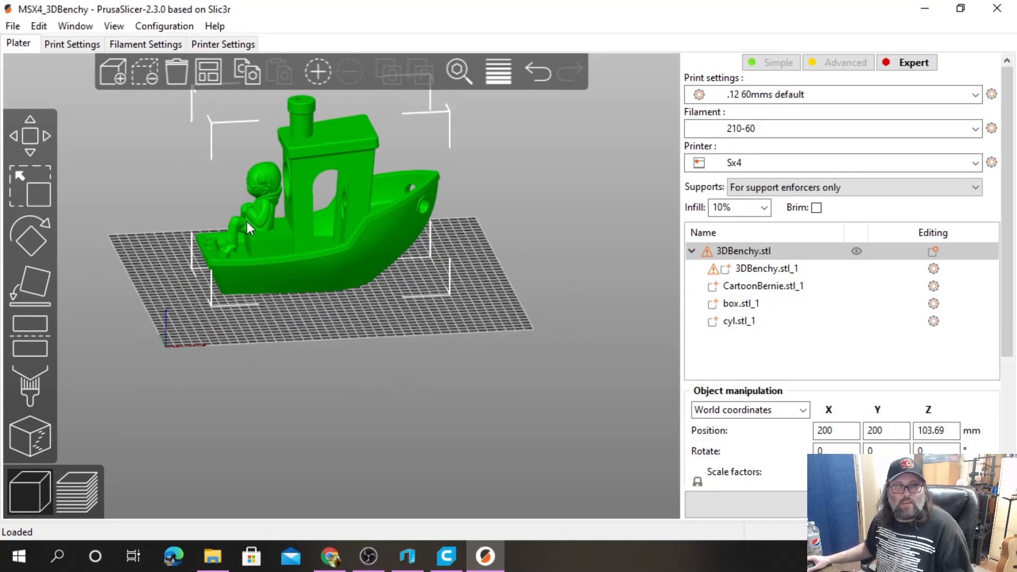
pyautogui.click(46, 176)
pyautogui.moveTo(175, 165); pyautogui.dragTo(199, 193)
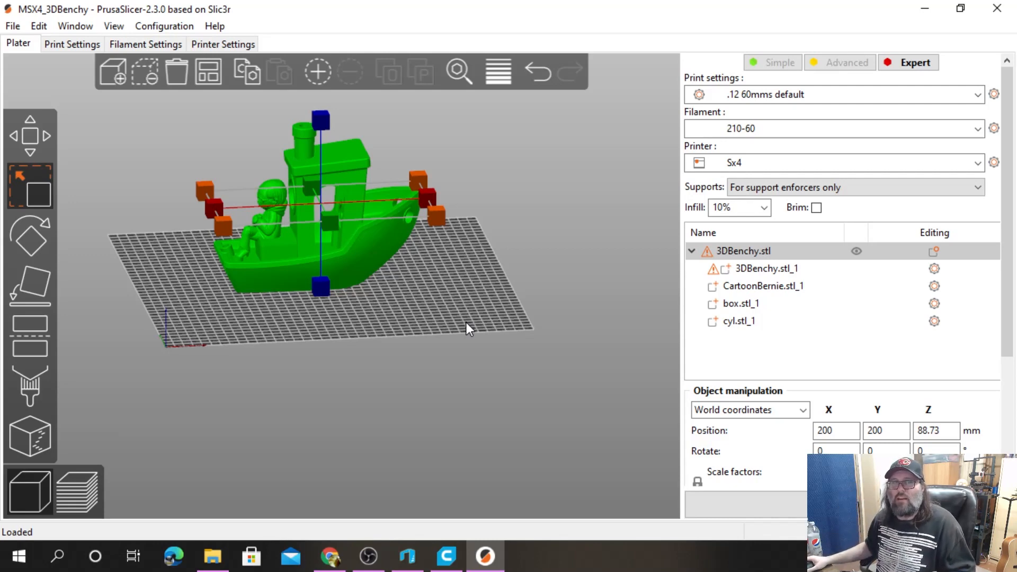
# Try to repair the mesh of the 3DBenchy.stl_1 part through Netfabb, checking the reported errors and opening the part's context options.
pyautogui.rightClick(714, 272)
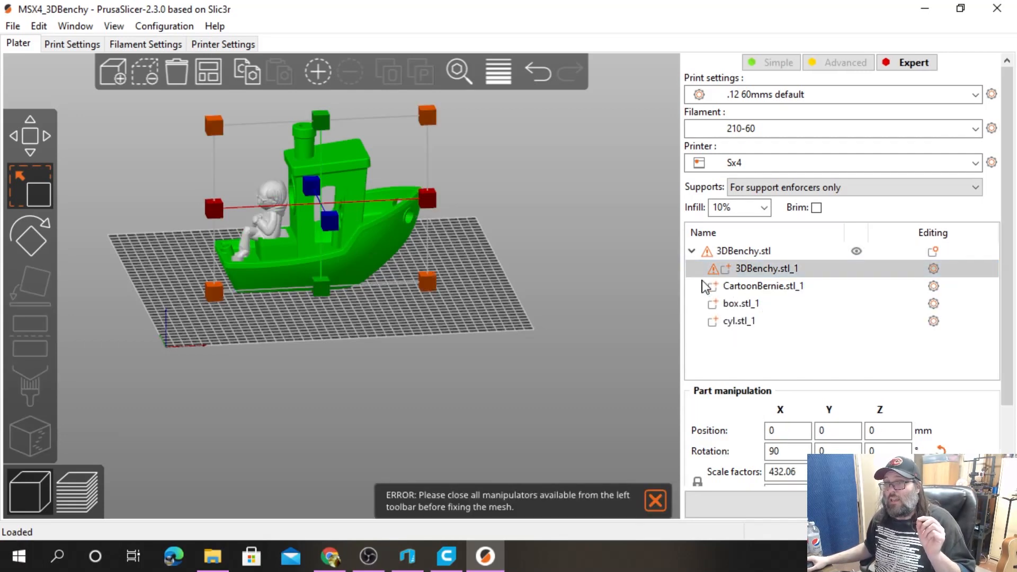
pyautogui.moveTo(713, 268)
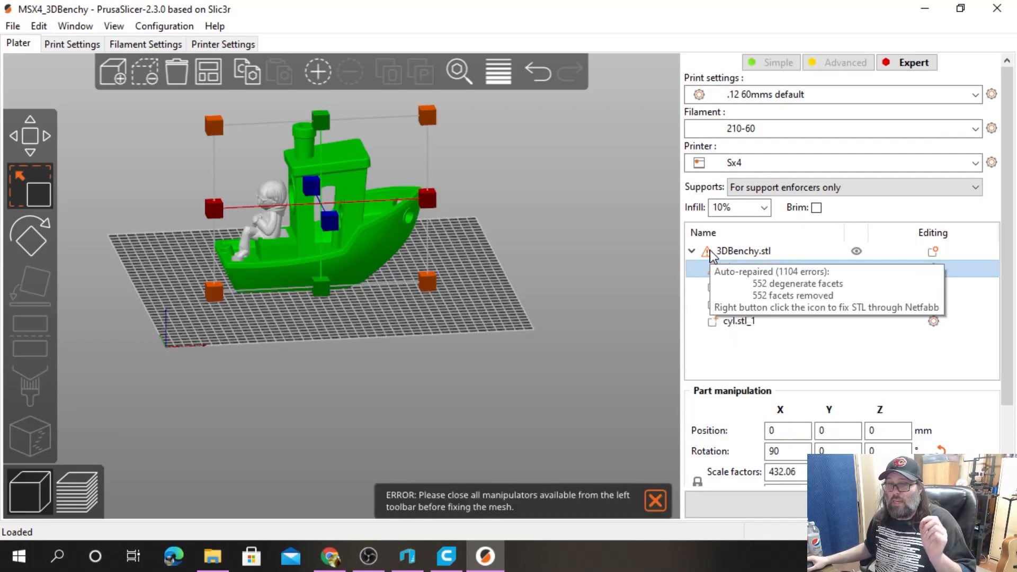
pyautogui.click(708, 250)
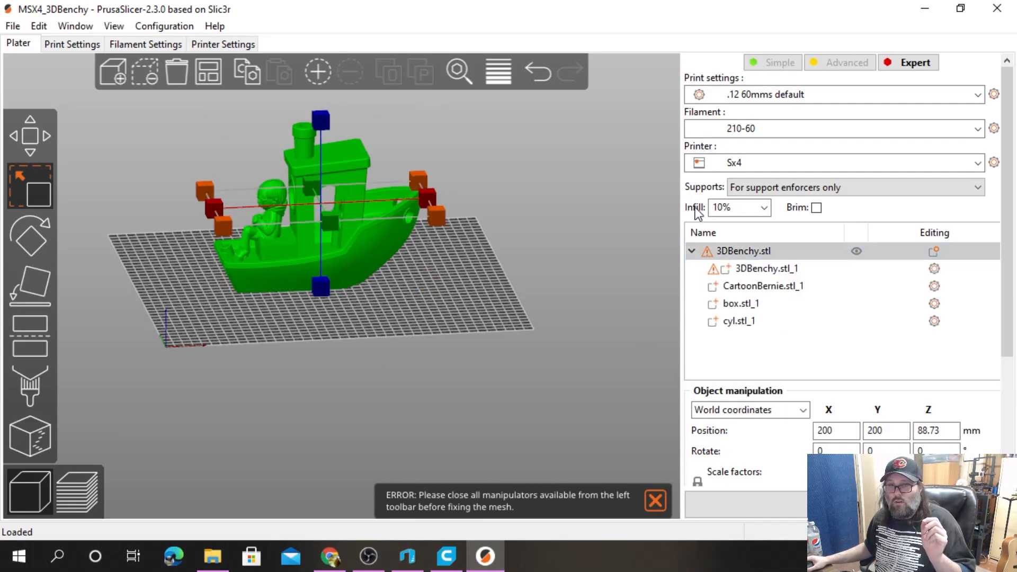
pyautogui.click(715, 268)
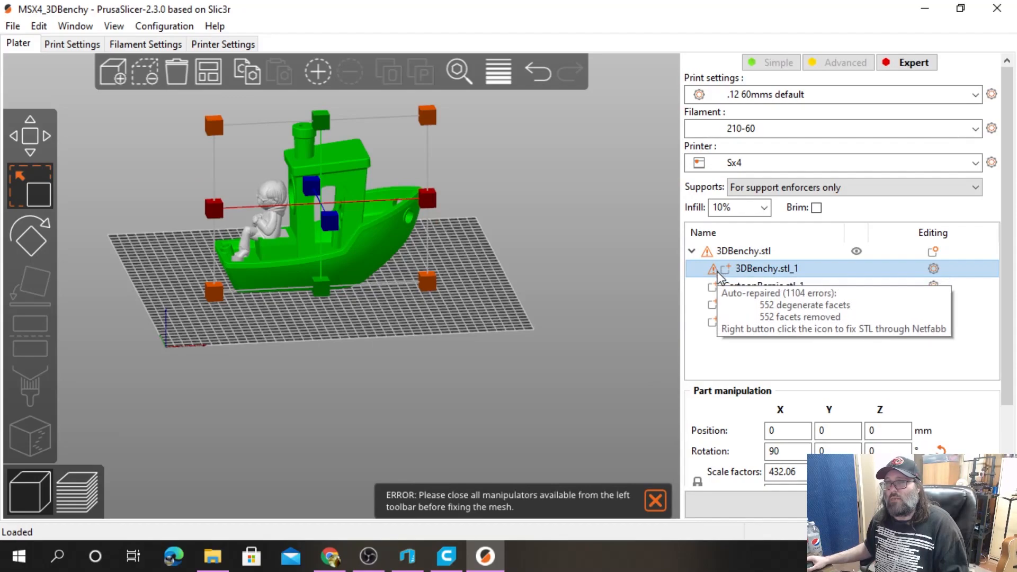
pyautogui.rightClick(392, 243)
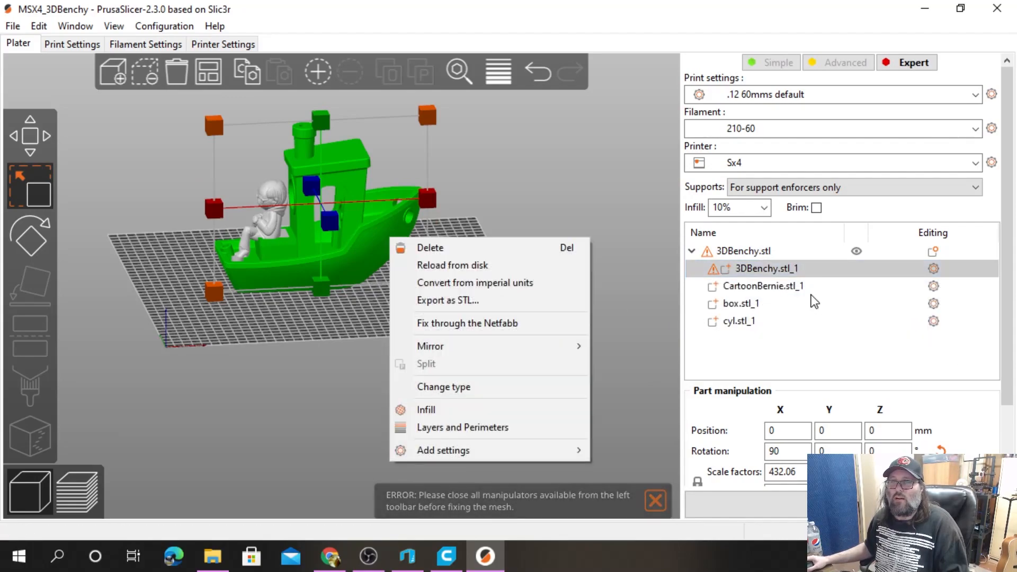